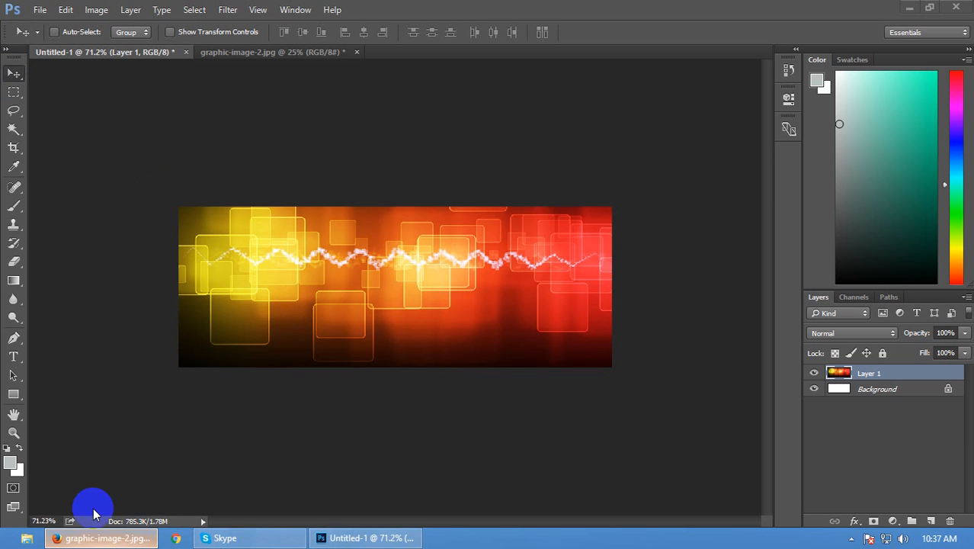
Switch to Firefox and search Google Images for "king khan\"
click(103, 538)
click(351, 11)
click(200, 10)
scroll(274, 174, up, 10)
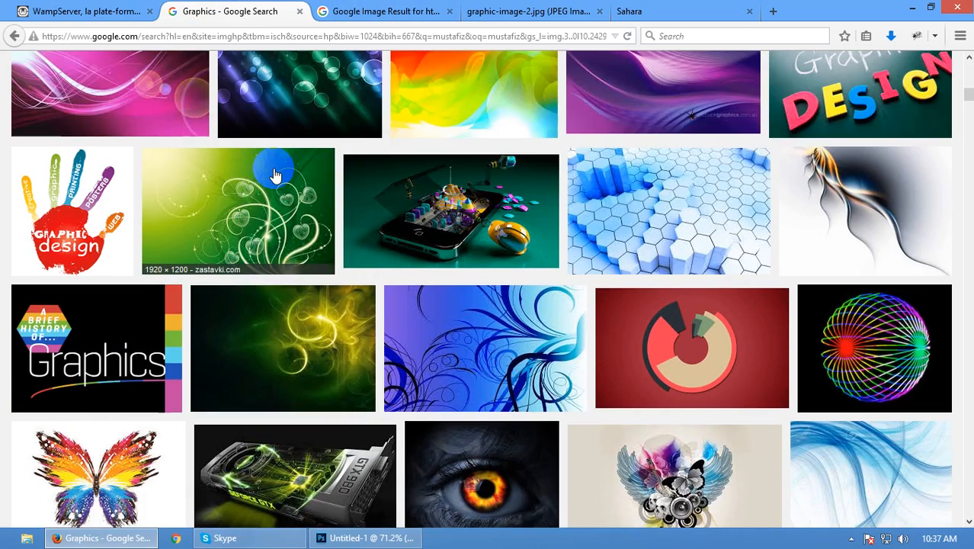
click(184, 70)
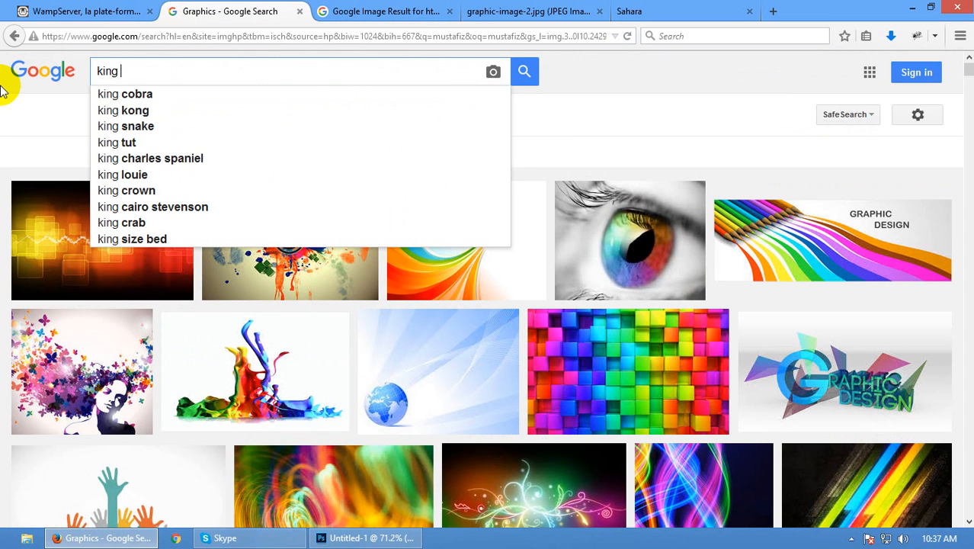
text(han\)
key(Return)
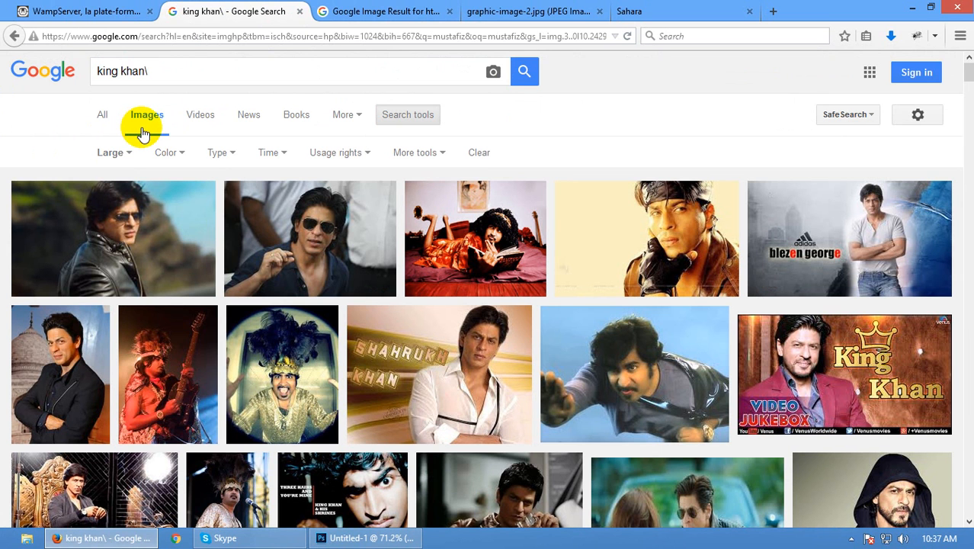
Search Google Images for "ranbir karpor" and accept the suggested spelling "ranbir kapoor"
triple_click(176, 67)
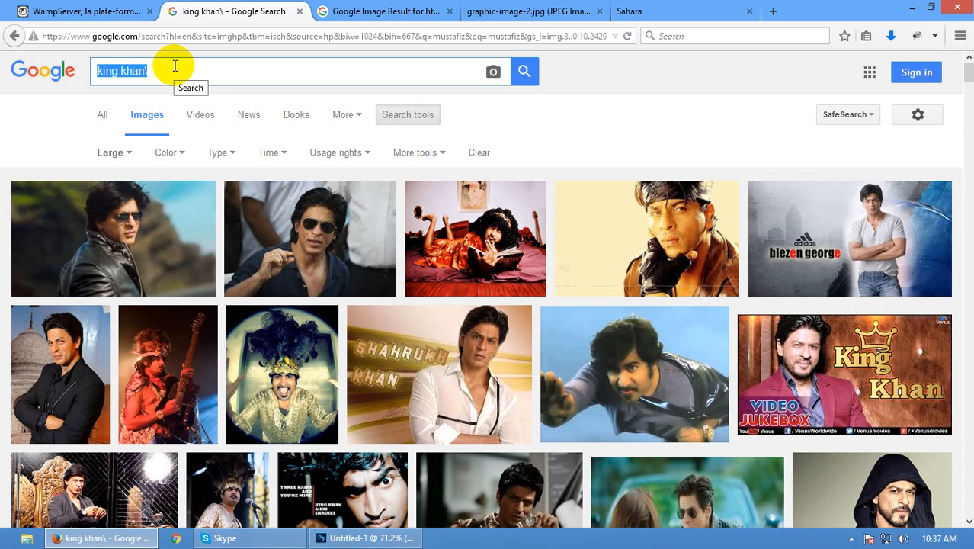
text(ran)
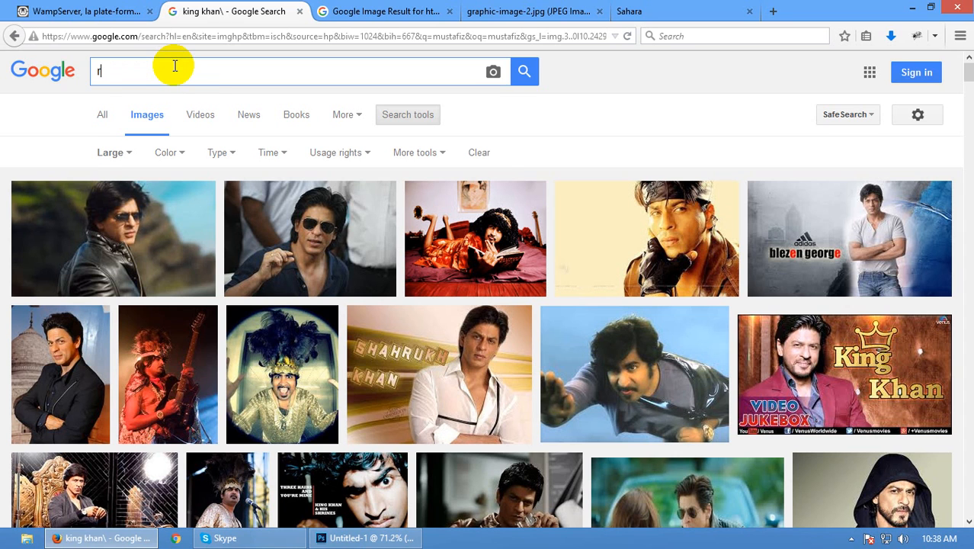
text(bir karpor)
key(Return)
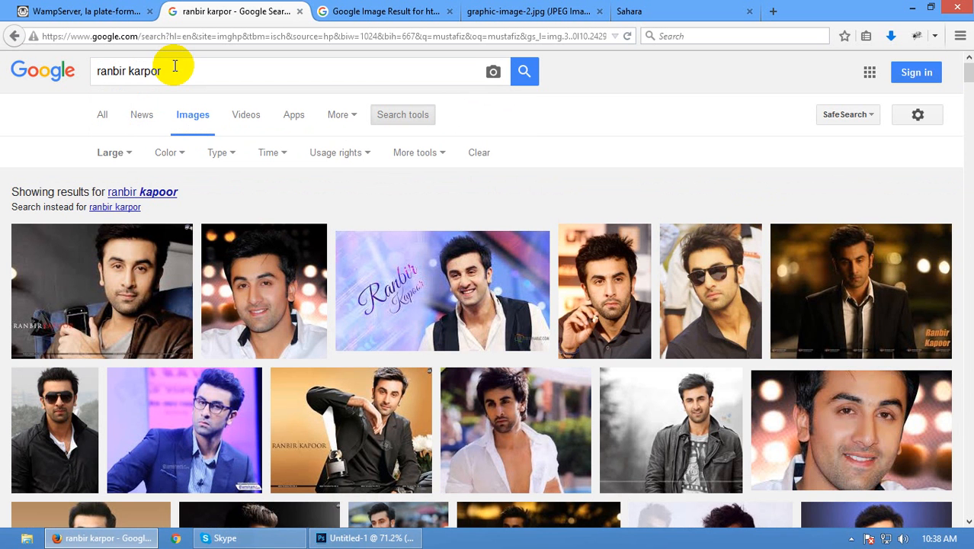
click(161, 194)
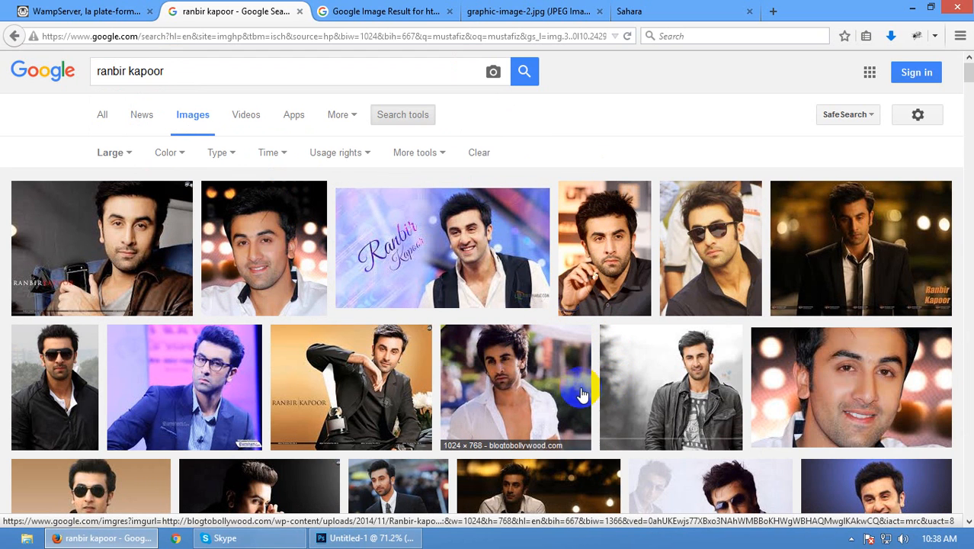
Open the full-size Ranbir Kapoor wallpaper with his name in script lettering and save it as pic-ranbir-kapoor-3021.jpg
click(503, 244)
click(748, 276)
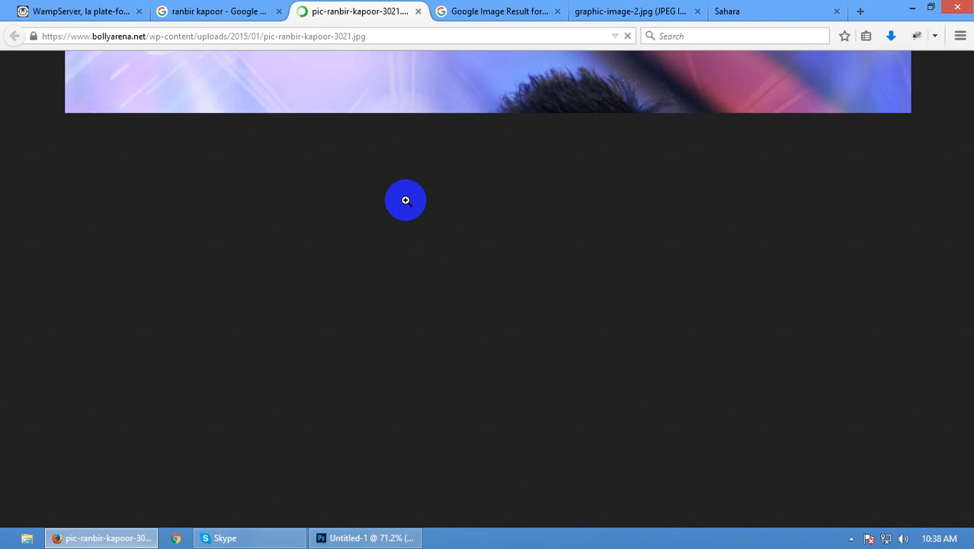
right_click(444, 124)
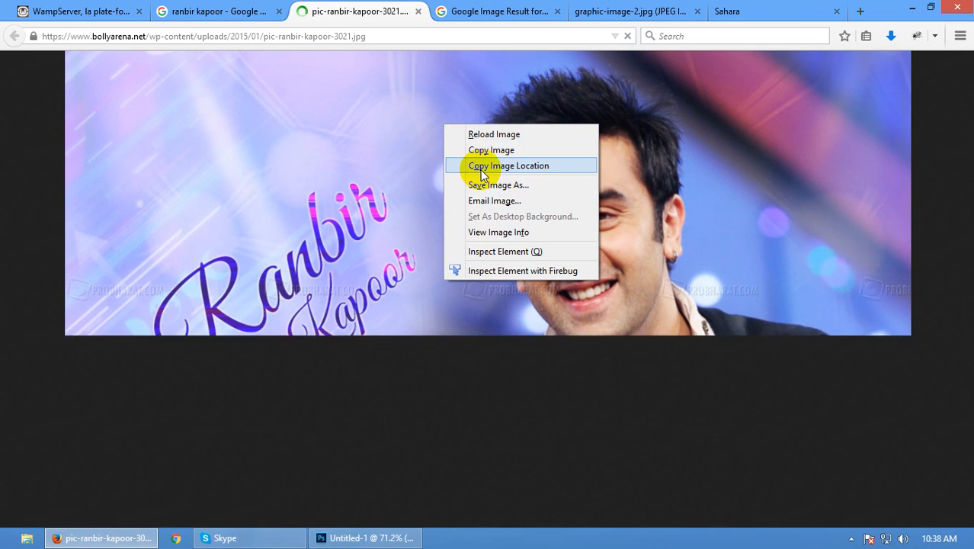
click(480, 185)
click(322, 320)
click(431, 14)
Switch to Photoshop, open pic-ranbir-kapoor-3021.jpg and bring the photo into the Untitled-1 banner as a new layer
click(366, 538)
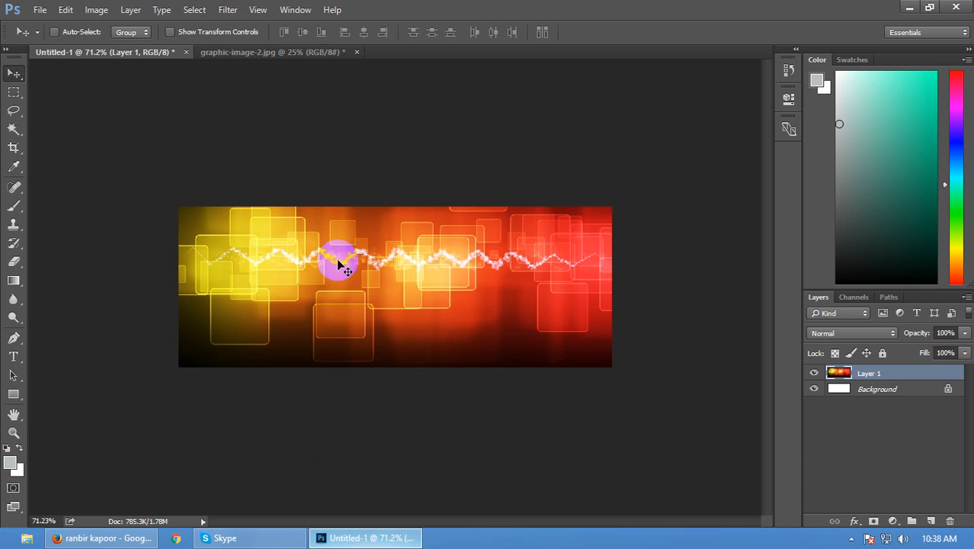
key(ctrl+o)
double_click(333, 212)
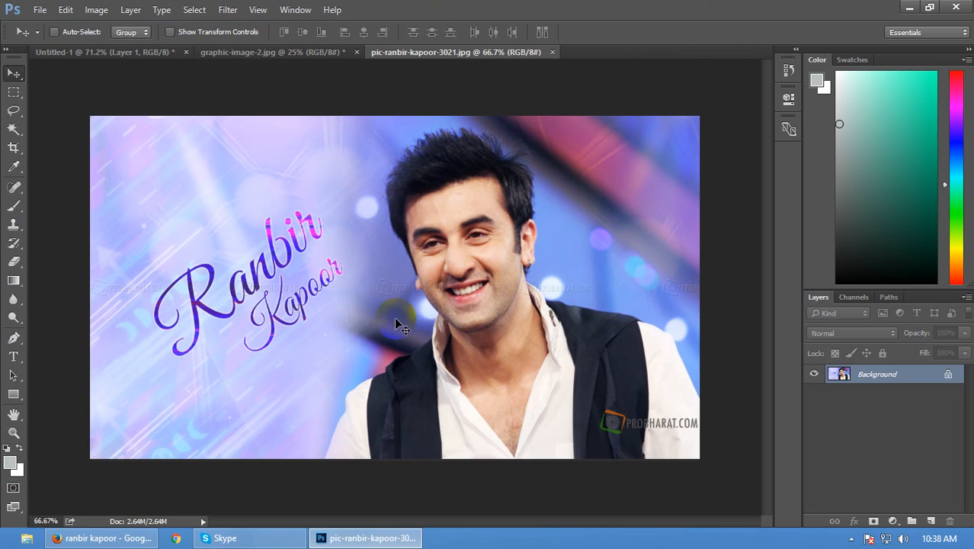
drag(394, 317, 219, 86)
Close graphic-image-2.jpg without saving its changes, and close the pic-ranbir-kapoor-3021.jpg document as well
click(354, 52)
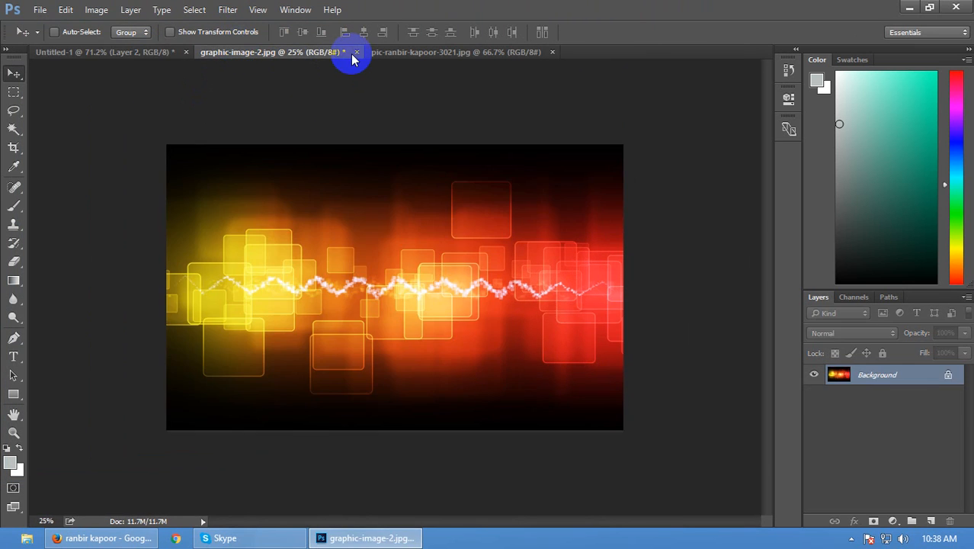
click(487, 214)
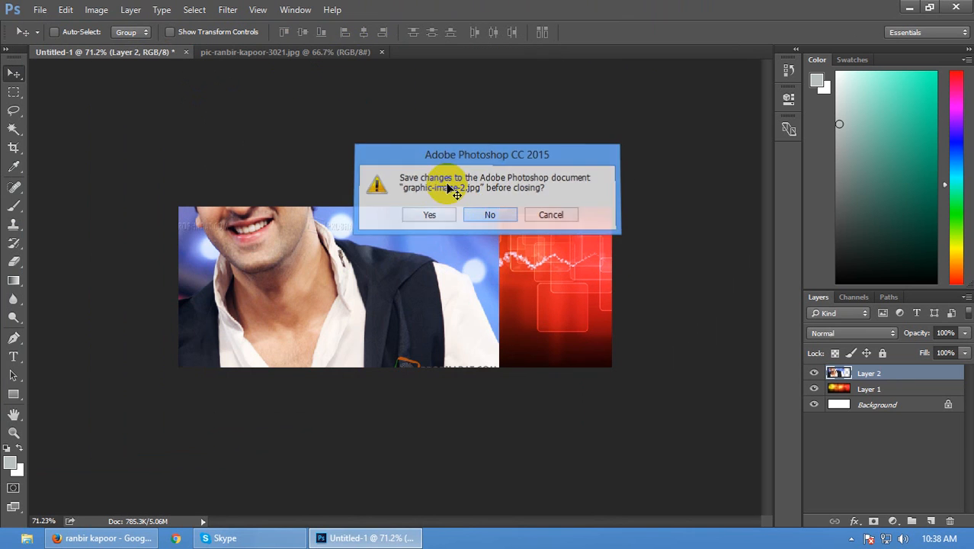
click(366, 54)
click(382, 53)
Scale the portrait photo layer down with Free Transform and place it against the banner's right end and lower edge
drag(431, 228, 466, 361)
key(ctrl+t)
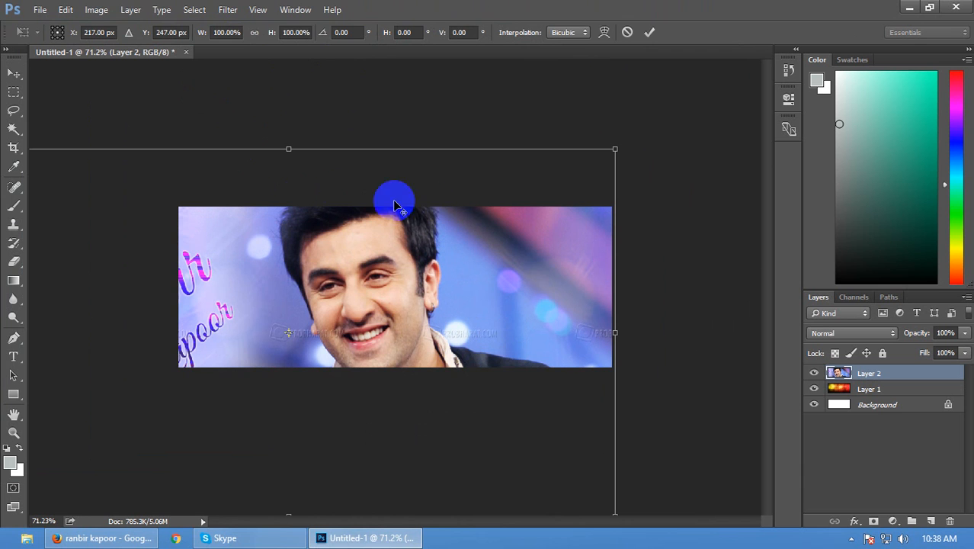
drag(615, 146, 461, 324)
drag(388, 342, 587, 308)
drag(353, 221, 350, 217)
key(Return)
scroll(530, 355, up, 8)
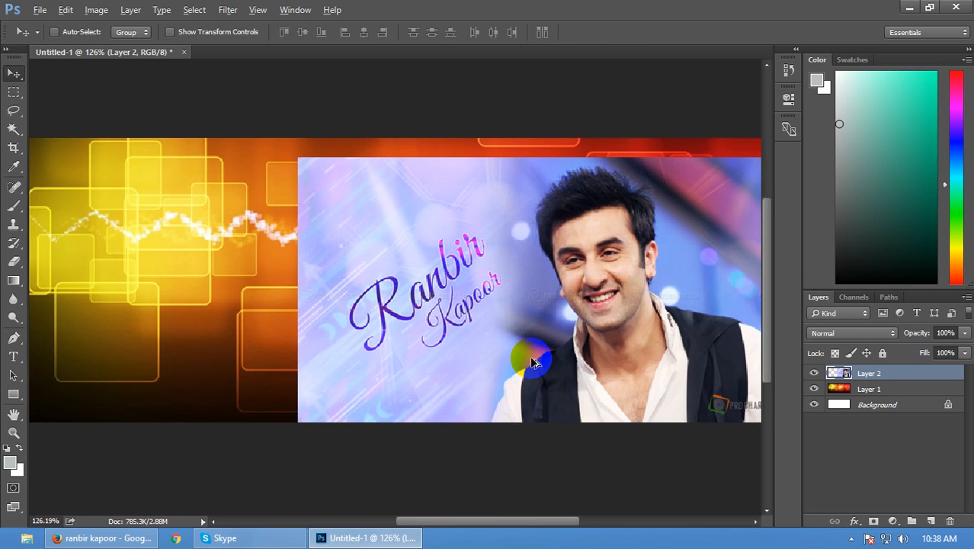
drag(533, 359, 362, 319)
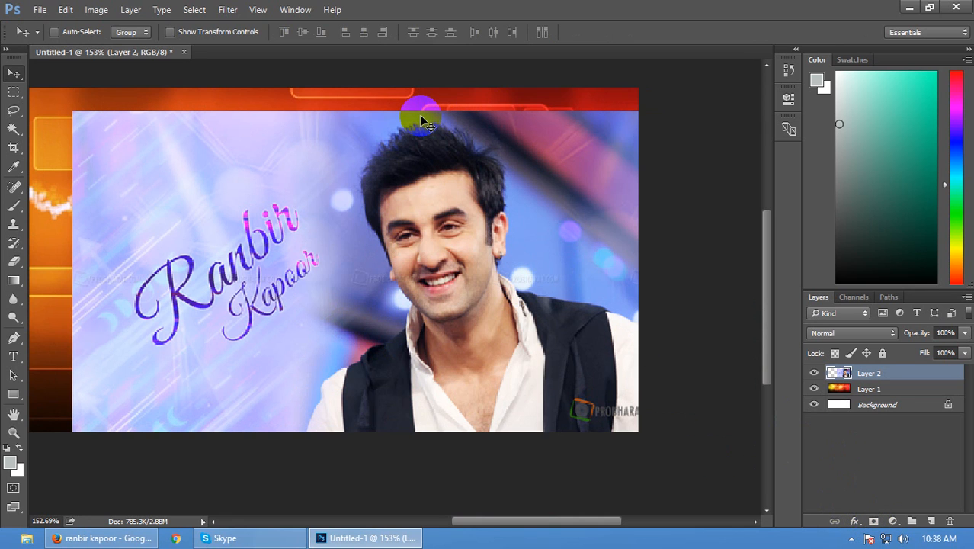
Reopen pic-ranbir-kapoor-3021.jpg, try placing a second copy of the photo in the banner, and undo the placement
key(ctrl+o)
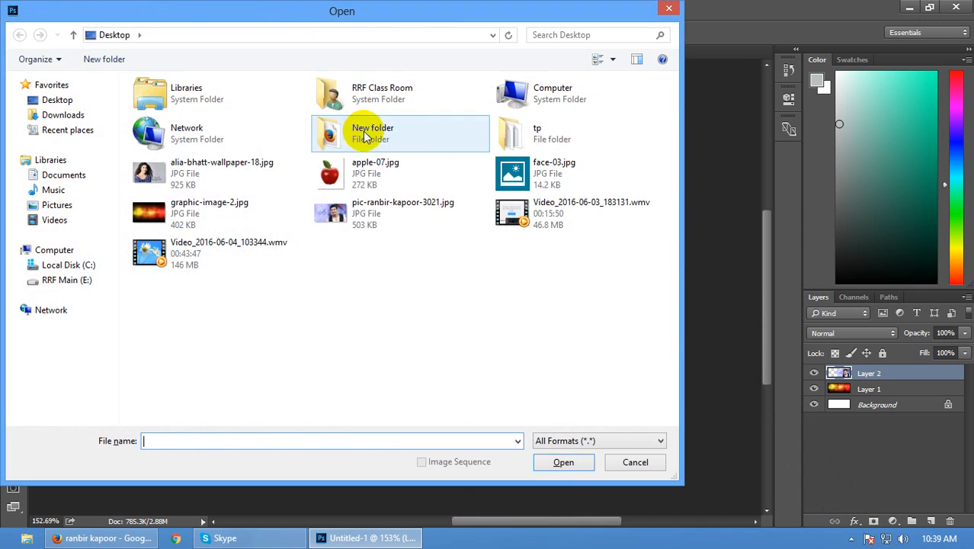
double_click(365, 242)
drag(492, 349, 482, 381)
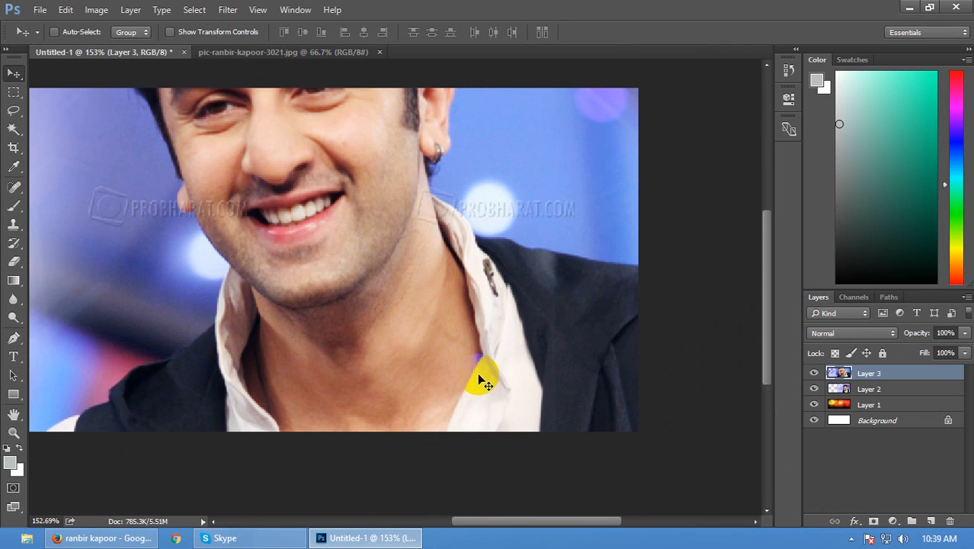
key(ctrl+z)
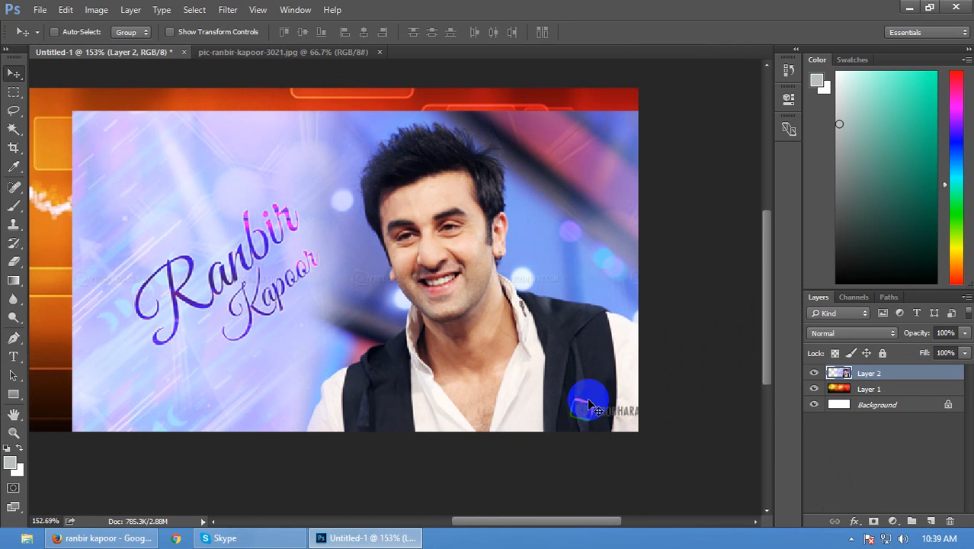
Add a layer mask to Layer 2 and enlarge the Brush for painting on it in black
click(874, 520)
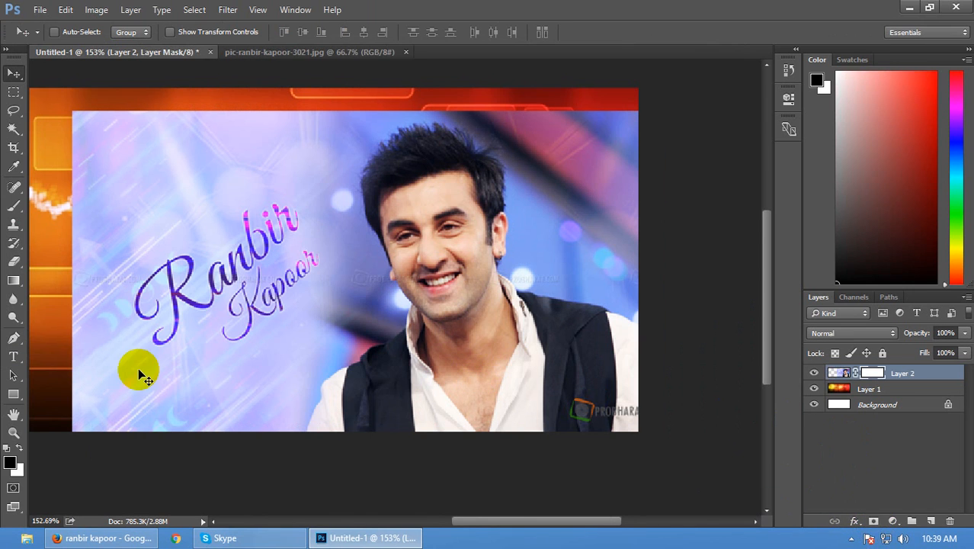
key(b)
key(bracketright)
key(bracketright)
key(bracketright)
key(bracketright)
key(bracketright)
key(bracketright)
key(bracketright)
key(bracketright)
key(bracketright)
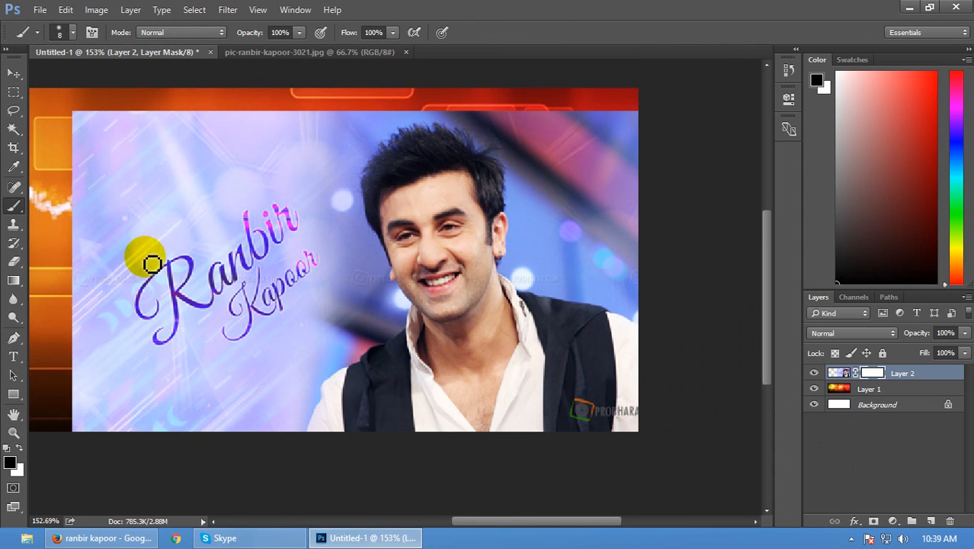
Paint black on the mask with a brush of up to 90 px to hide the photo's lettering and most of its background
mouse_move(80, 118)
mouse_down()
mouse_move(96, 148)
mouse_move(76, 320)
mouse_move(87, 444)
mouse_up()
key(bracketright)
key(bracketright)
mouse_move(154, 204)
mouse_down()
mouse_move(211, 413)
mouse_move(209, 82)
mouse_move(180, 76)
mouse_move(252, 90)
mouse_move(252, 297)
mouse_move(236, 398)
mouse_move(301, 76)
mouse_move(322, 109)
mouse_move(404, 106)
mouse_up()
mouse_move(465, 57)
mouse_down()
mouse_move(622, 141)
mouse_move(556, 81)
mouse_move(553, 164)
mouse_move(609, 230)
mouse_up()
drag(638, 260, 596, 257)
drag(528, 123, 466, 85)
mouse_move(246, 268)
mouse_down()
mouse_move(286, 224)
mouse_move(335, 328)
mouse_move(274, 381)
mouse_move(258, 361)
mouse_up()
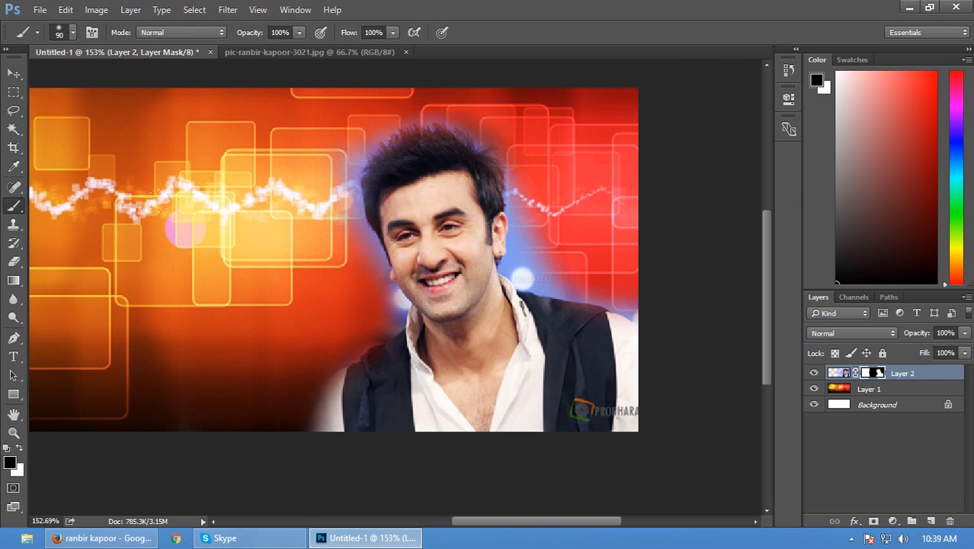
Lower the brush hardness and mask out more of the blue background above the hair and beside the man's right-hand shoulder
right_click(270, 175)
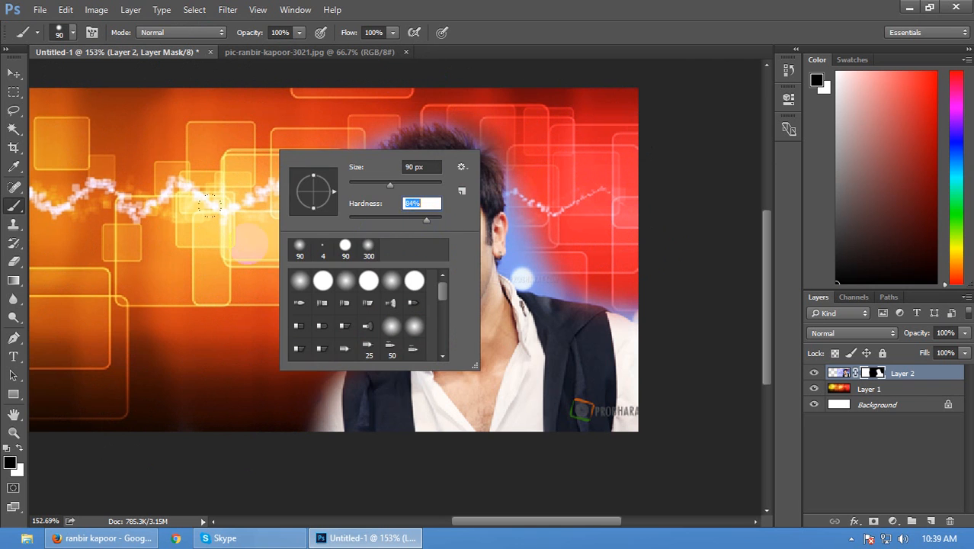
key(Return)
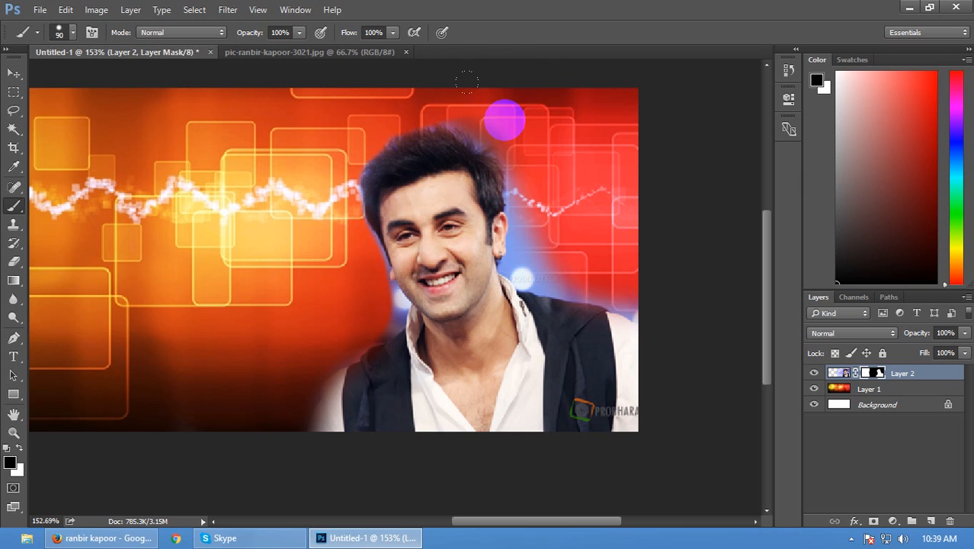
right_click(542, 120)
drag(692, 191, 672, 192)
click(590, 10)
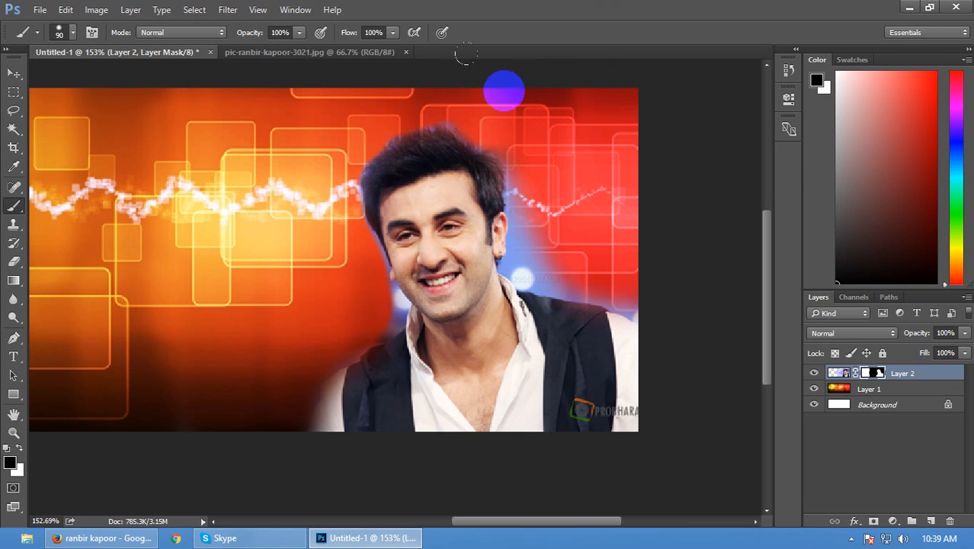
mouse_move(496, 103)
mouse_down()
mouse_move(566, 99)
mouse_move(542, 211)
mouse_move(531, 202)
mouse_move(552, 195)
mouse_move(524, 204)
mouse_move(632, 235)
mouse_move(606, 235)
mouse_move(571, 184)
mouse_move(546, 215)
mouse_move(518, 165)
mouse_move(531, 197)
mouse_move(519, 187)
mouse_move(526, 254)
mouse_move(518, 256)
mouse_move(624, 276)
mouse_up()
Reduce the brush to 40 px and mask out the remaining blue areas beside the face, neck and shoulders
key(bracketleft)
key(bracketleft)
key(bracketleft)
key(bracketleft)
key(bracketleft)
click(541, 264)
mouse_move(541, 265)
mouse_down()
mouse_move(514, 255)
mouse_move(519, 195)
mouse_move(532, 207)
mouse_move(531, 247)
mouse_move(519, 251)
mouse_move(555, 239)
mouse_move(372, 275)
mouse_move(362, 295)
mouse_move(373, 303)
mouse_move(355, 305)
mouse_move(373, 299)
mouse_move(356, 289)
mouse_move(376, 303)
mouse_move(357, 282)
mouse_move(345, 236)
mouse_up()
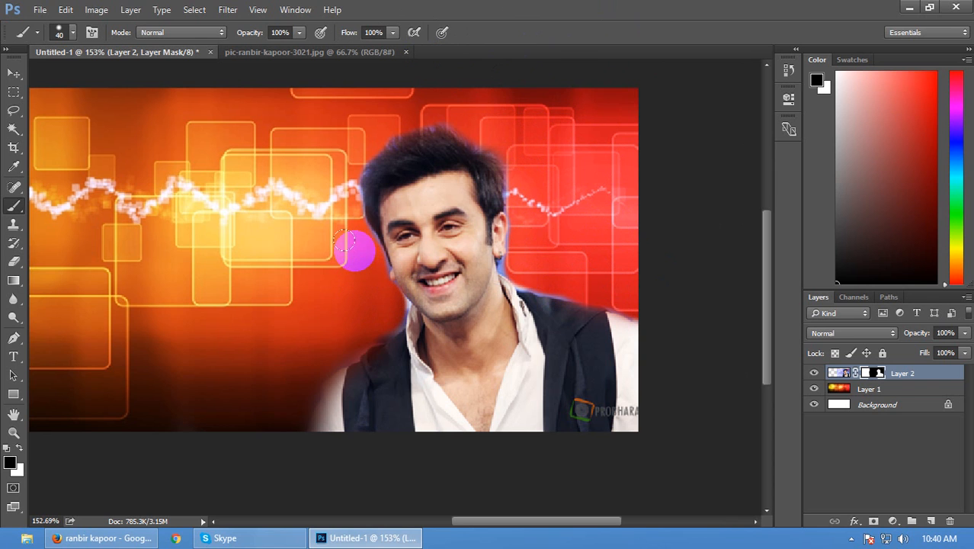
mouse_move(306, 298)
mouse_down()
mouse_move(299, 337)
mouse_move(331, 333)
mouse_move(314, 340)
mouse_move(350, 326)
mouse_move(331, 324)
mouse_move(345, 324)
mouse_move(358, 302)
mouse_move(371, 310)
mouse_move(347, 299)
mouse_move(375, 298)
mouse_up()
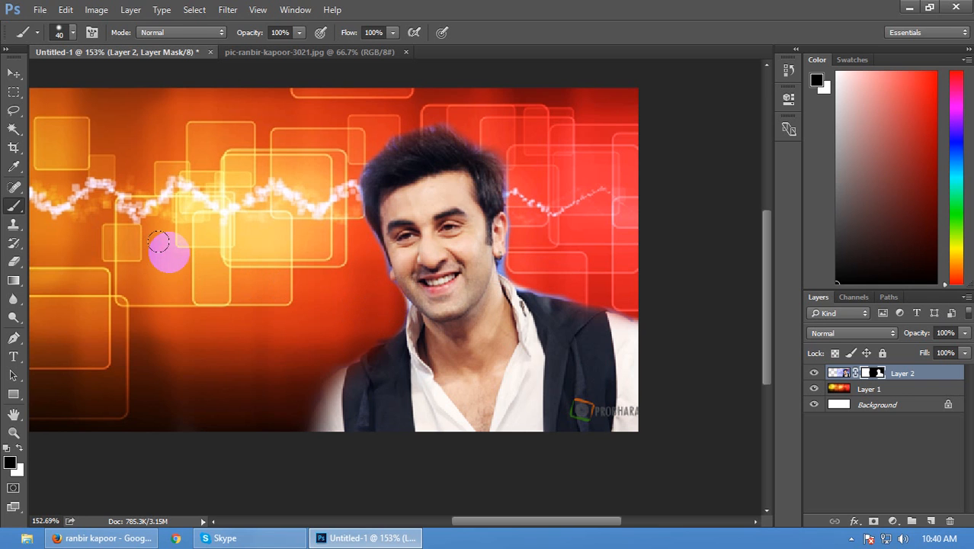
Add the 12 pt Myriad Pro text "Ranbir Kapor" as a new text layer over the upper middle of the banner
key(v)
click(882, 458)
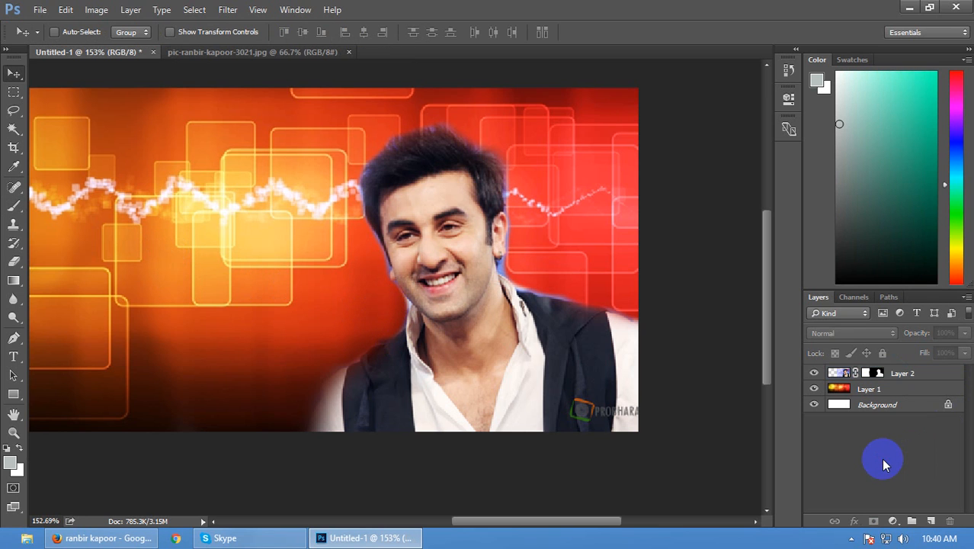
key(ctrl+0)
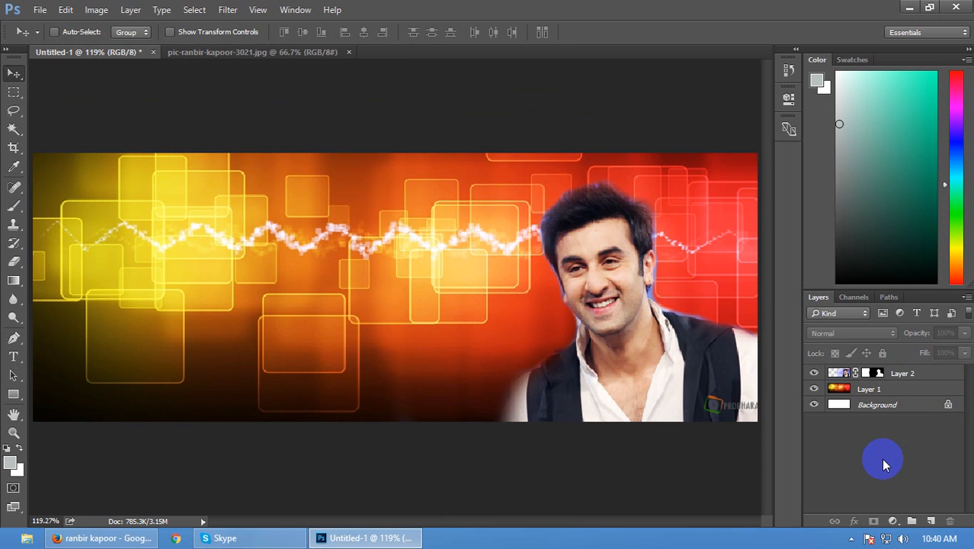
click(14, 356)
click(284, 215)
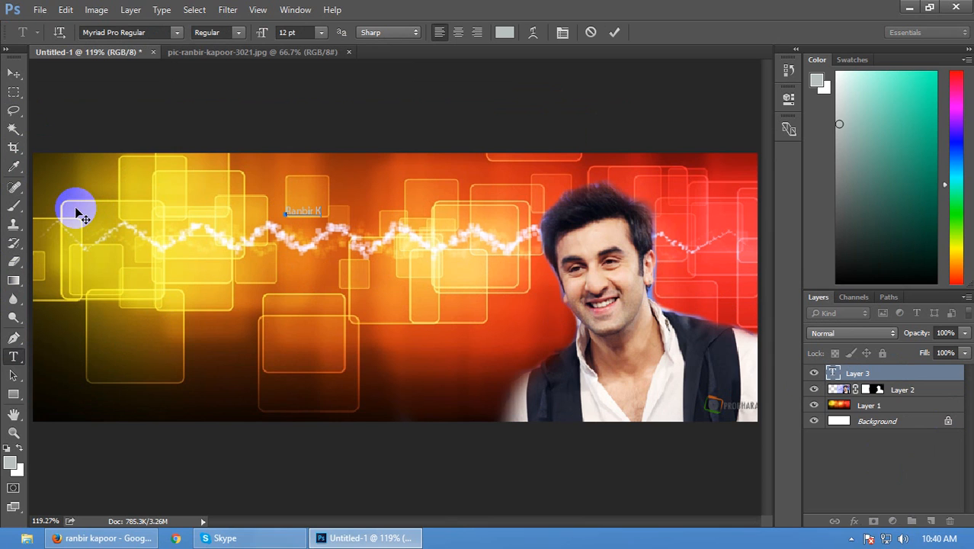
text(por)
click(14, 73)
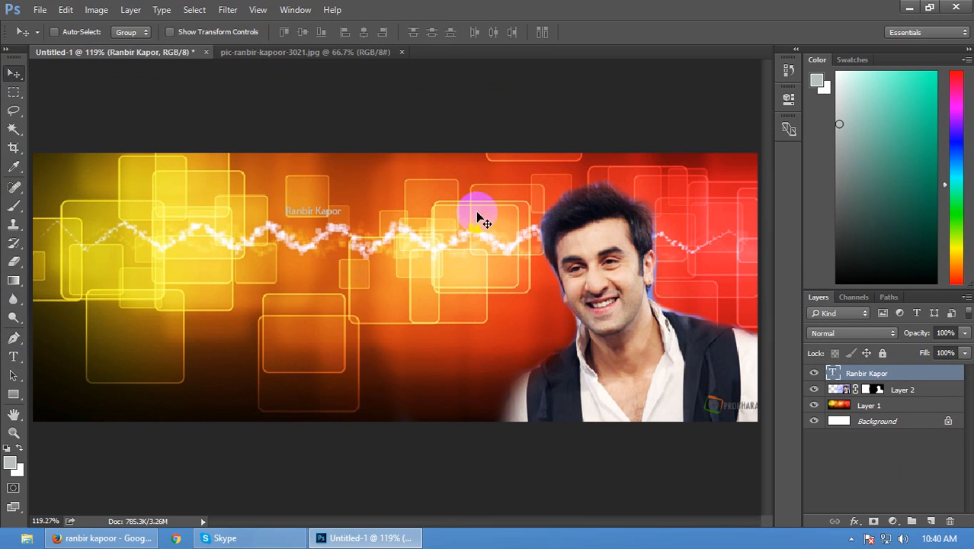
Scale the "Ranbir Kapor" text to about 445% and place it just below the wavy light line, beside the portrait
drag(326, 217, 518, 310)
key(ctrl+t)
drag(472, 237, 491, 307)
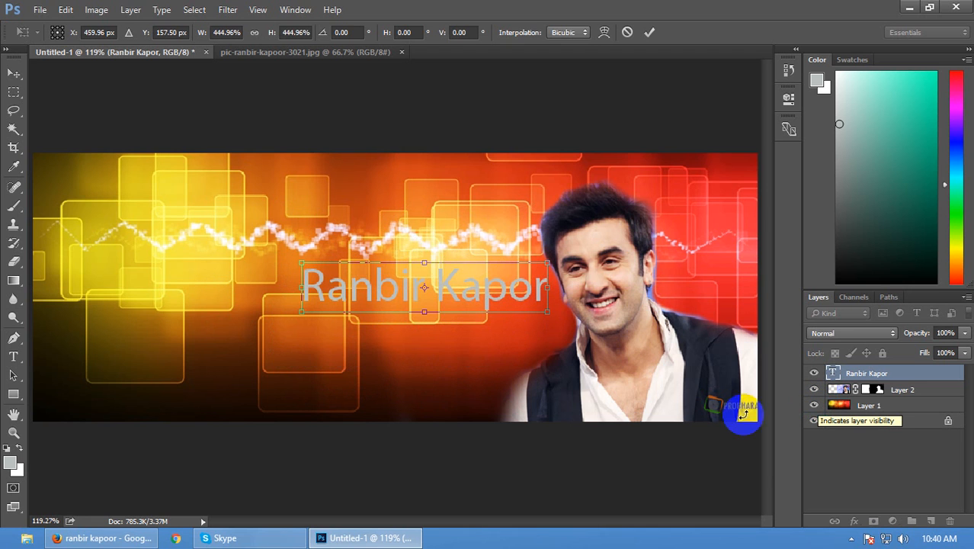
mouse_move(518, 294)
mouse_down()
mouse_move(474, 362)
mouse_move(477, 372)
mouse_move(496, 213)
mouse_move(479, 337)
mouse_move(495, 303)
mouse_move(485, 316)
mouse_up()
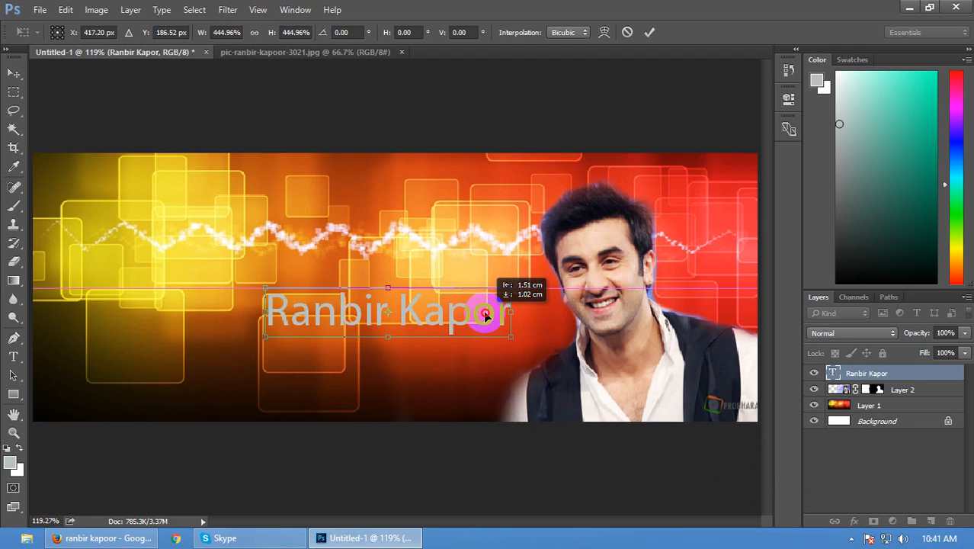
drag(485, 315, 487, 315)
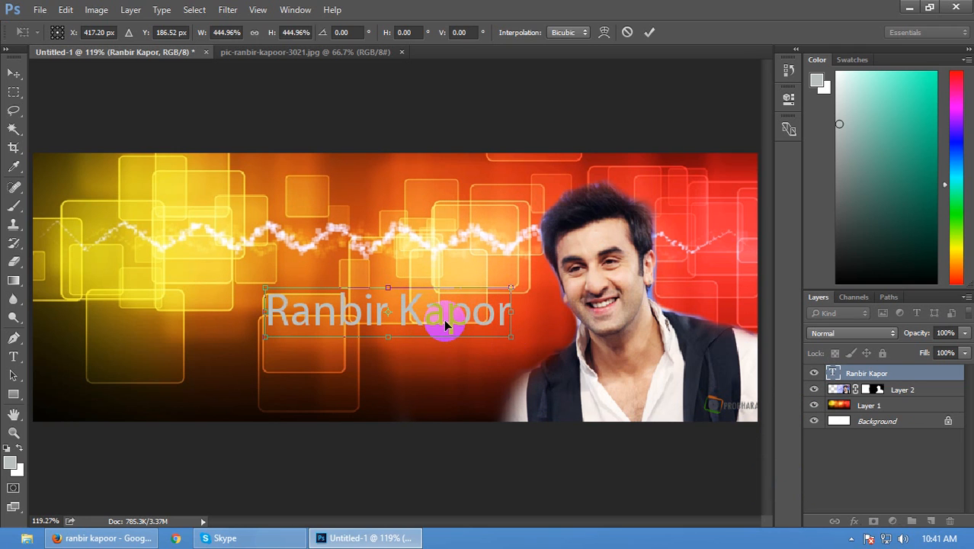
key(Return)
key(t)
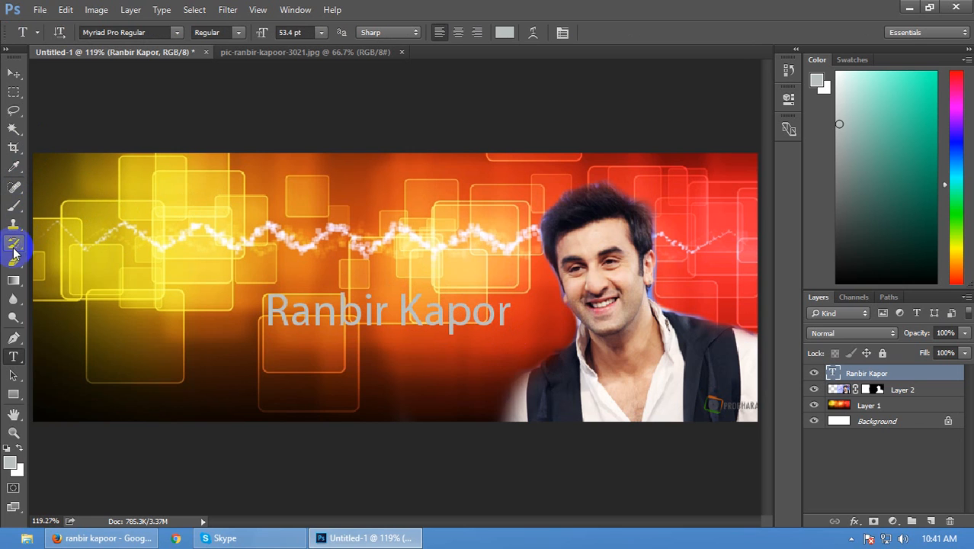
Add the 12 pt filler text "ghjghj" as a new text layer above the wavy light line
click(263, 194)
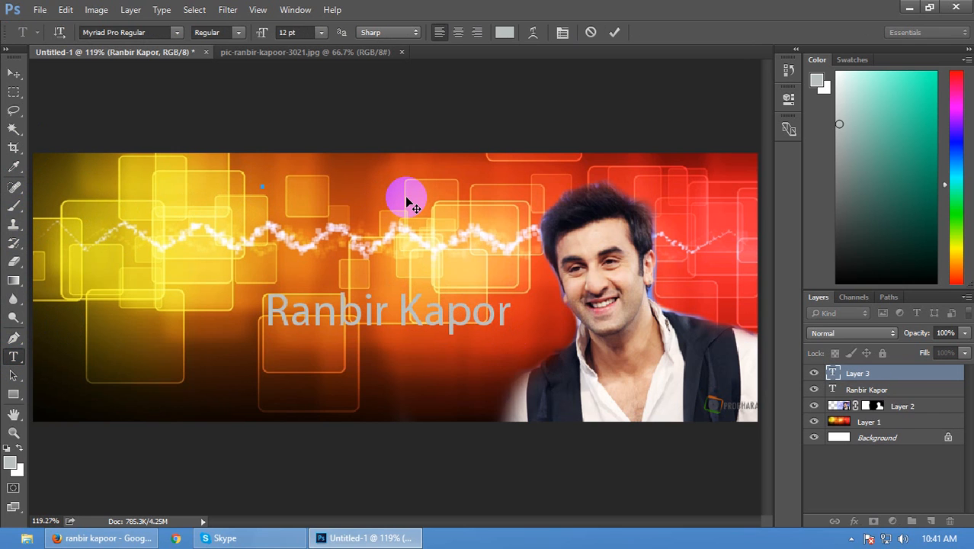
text(ghighik)
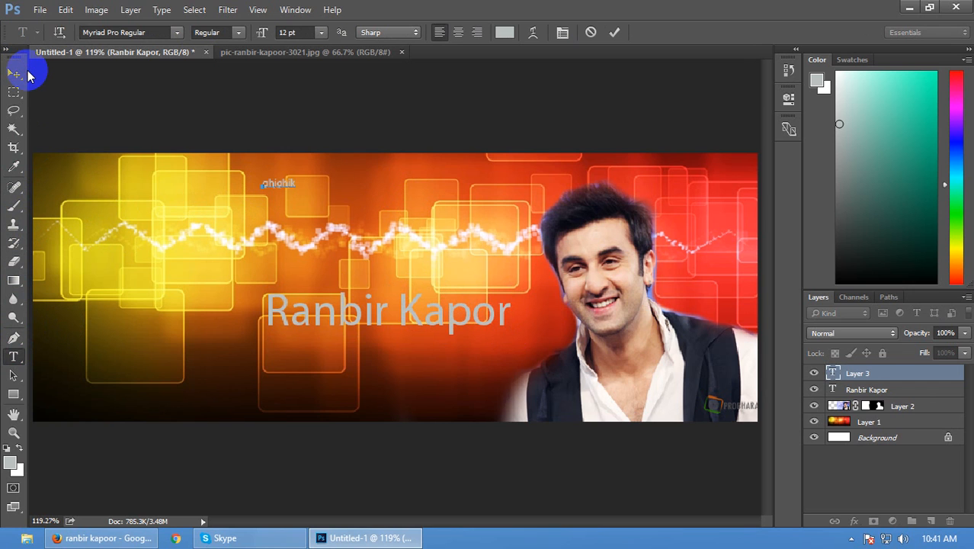
key(BackSpace)
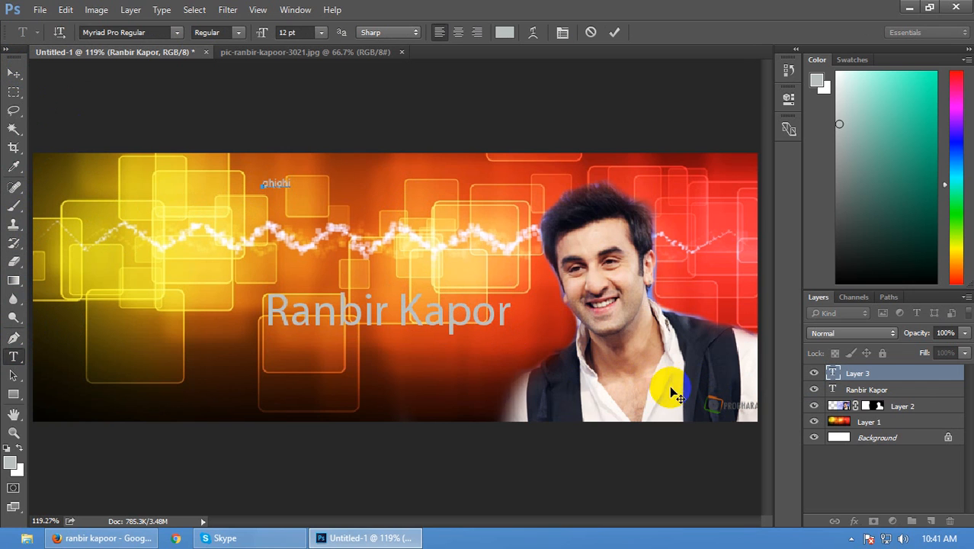
Try the portrait layer about 20.25 cm further left, against the banner's left edge, and undo the move
click(864, 409)
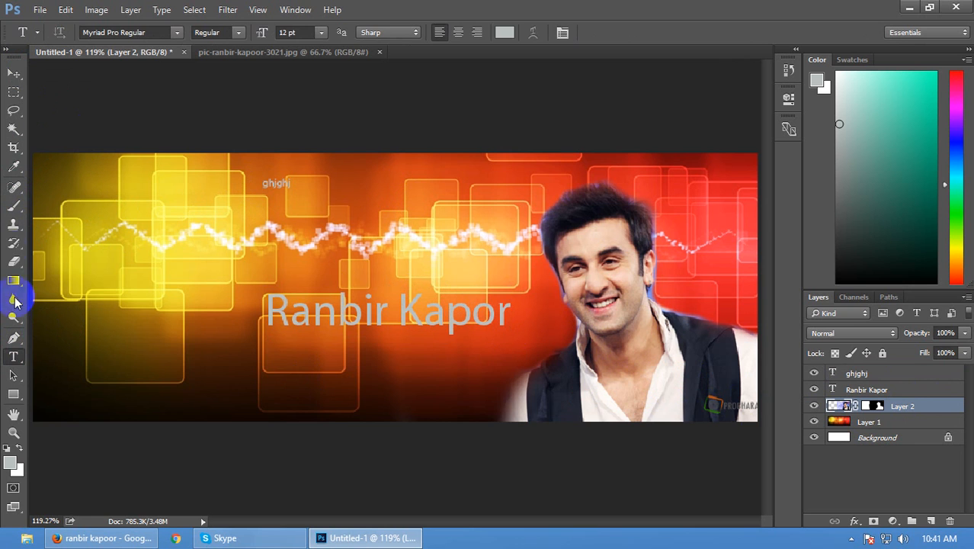
key(v)
drag(618, 398, 200, 357)
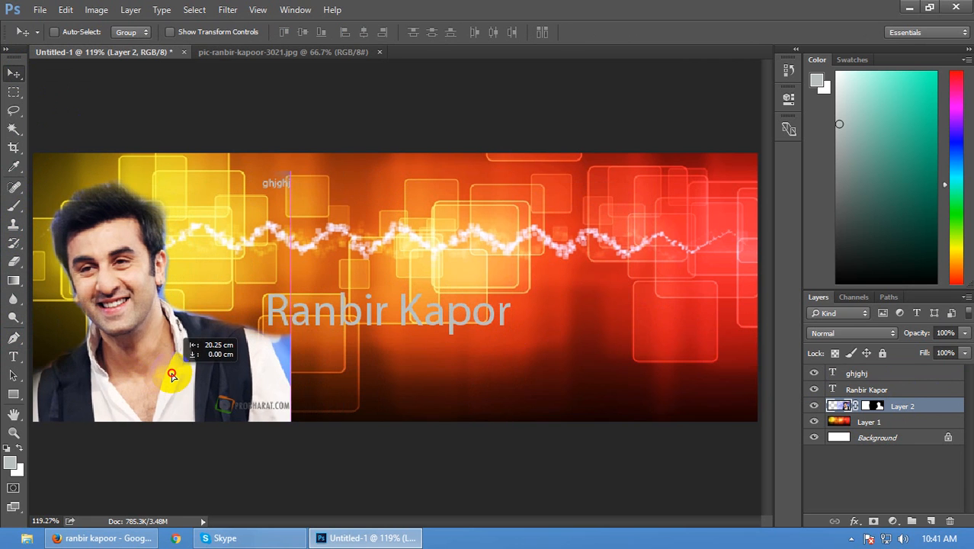
scroll(453, 352, down, 2)
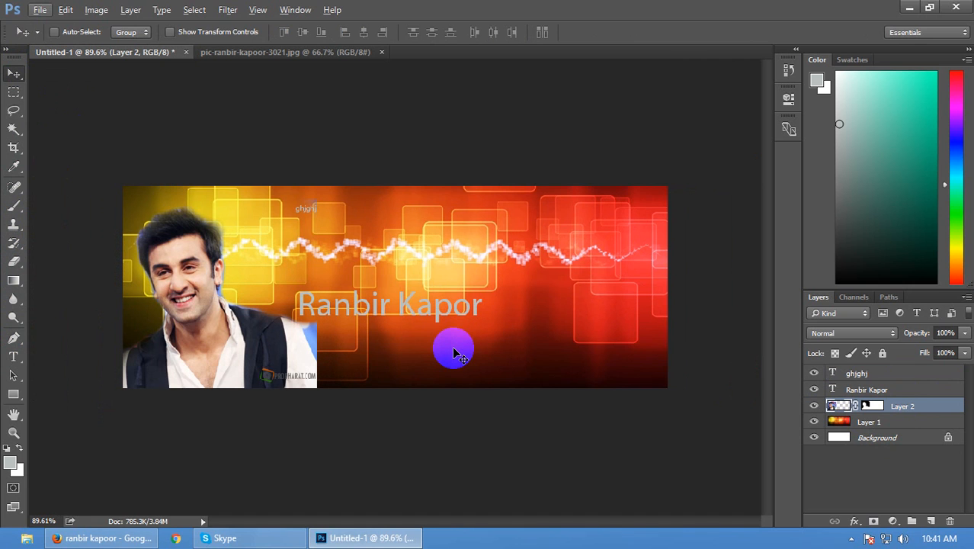
key(ctrl+z)
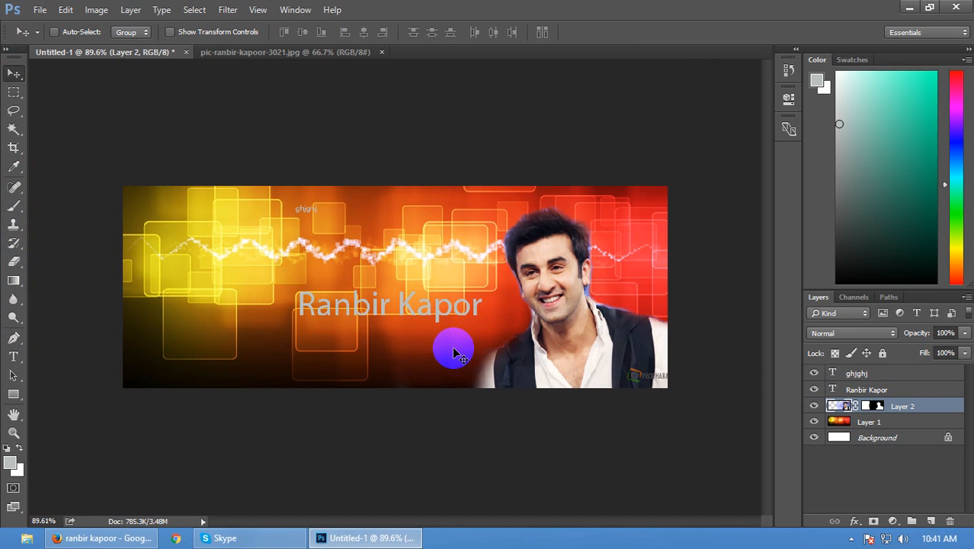
Delete the "ghjghj" text layer
click(880, 494)
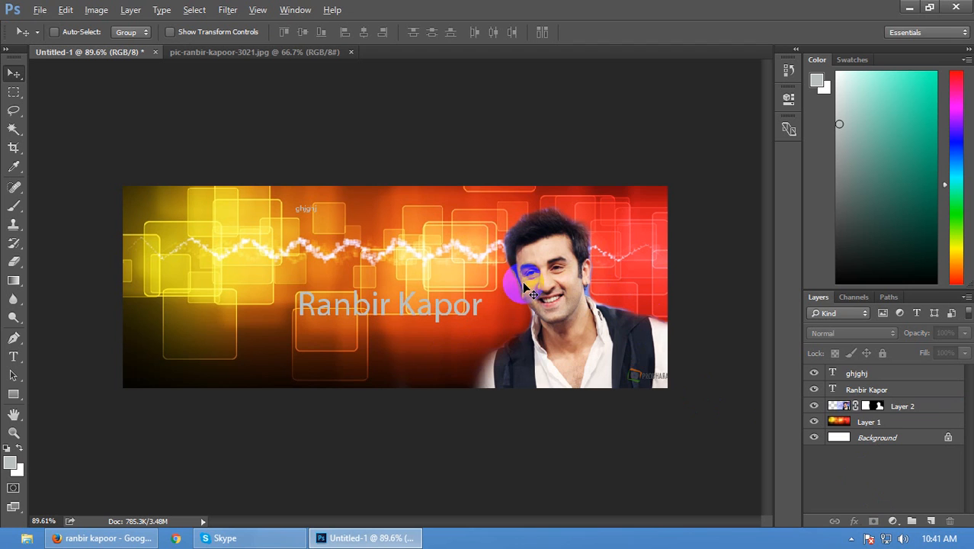
scroll(531, 293, up, 2)
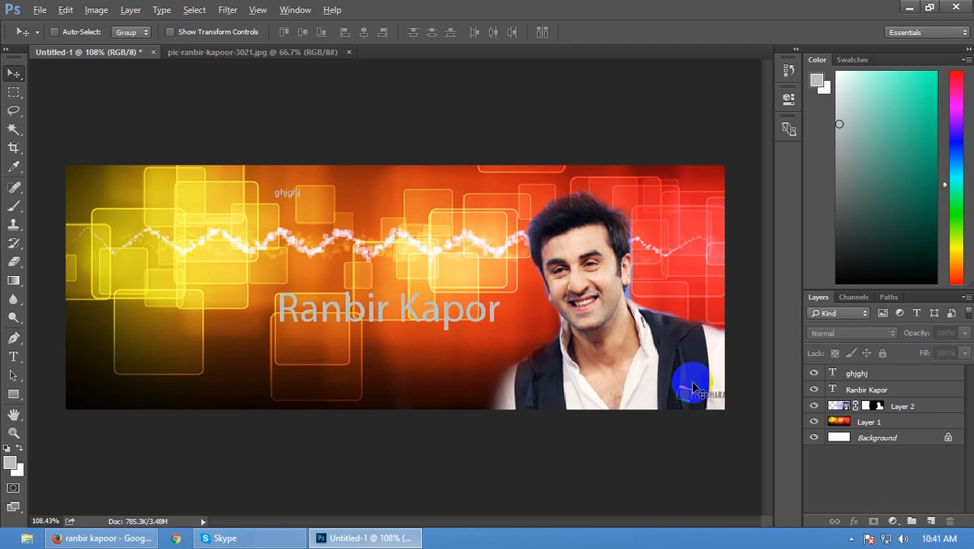
click(891, 375)
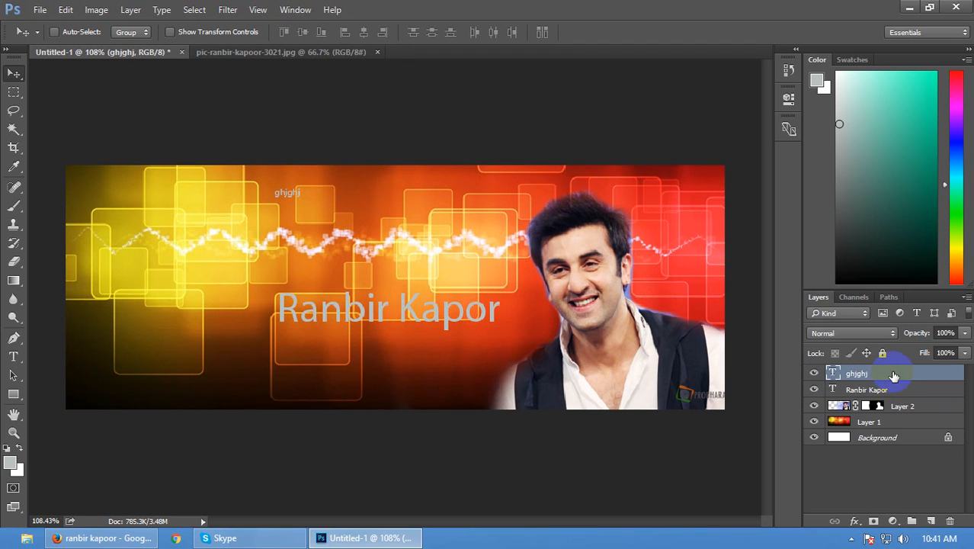
key(Delete)
Recolour the whole "Ranbir Kapor" text yellow using CMYK values 0, 0, 100 and 0
click(433, 323)
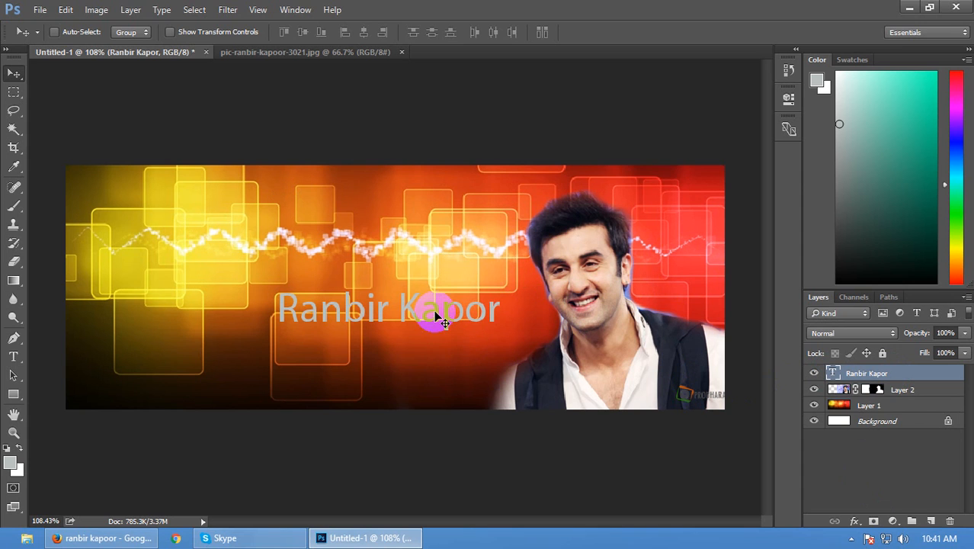
key(t)
triple_click(435, 309)
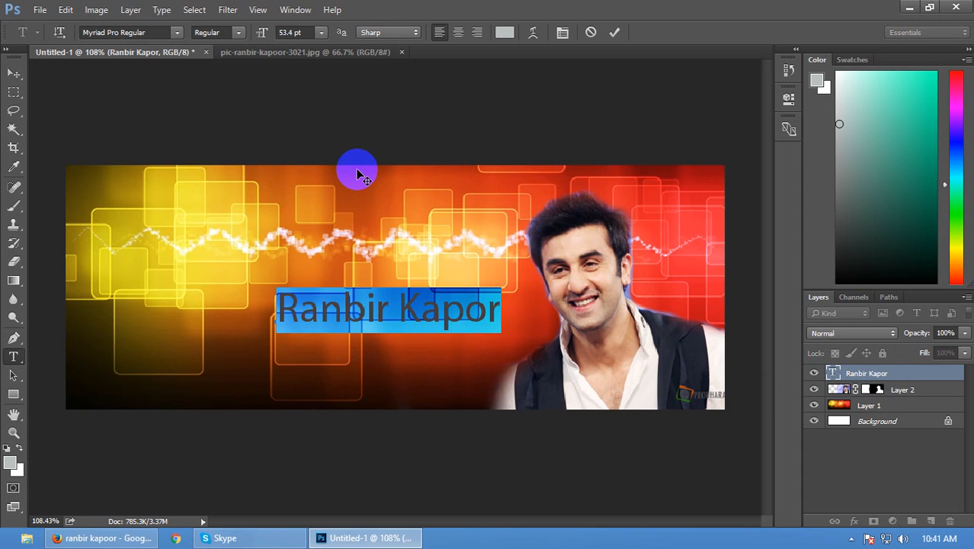
click(503, 32)
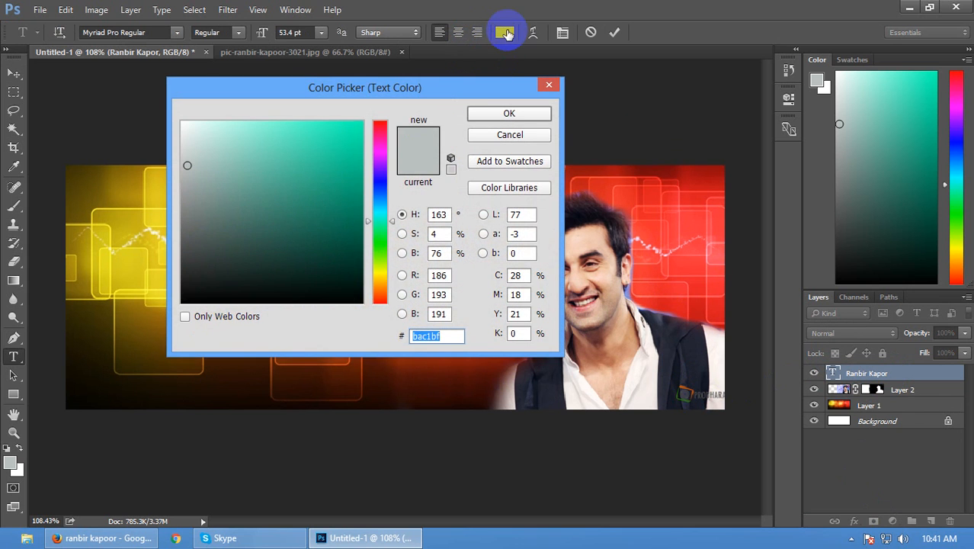
click(361, 123)
mouse_move(366, 217)
mouse_down()
mouse_move(348, 120)
mouse_move(274, 205)
mouse_move(336, 268)
mouse_move(314, 161)
mouse_move(215, 202)
mouse_move(277, 245)
mouse_up()
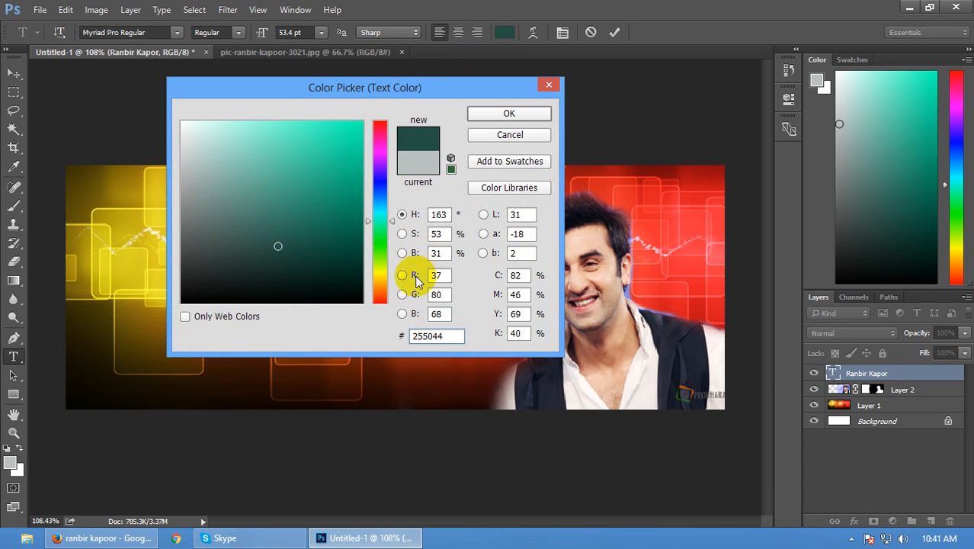
click(524, 275)
click(271, 268)
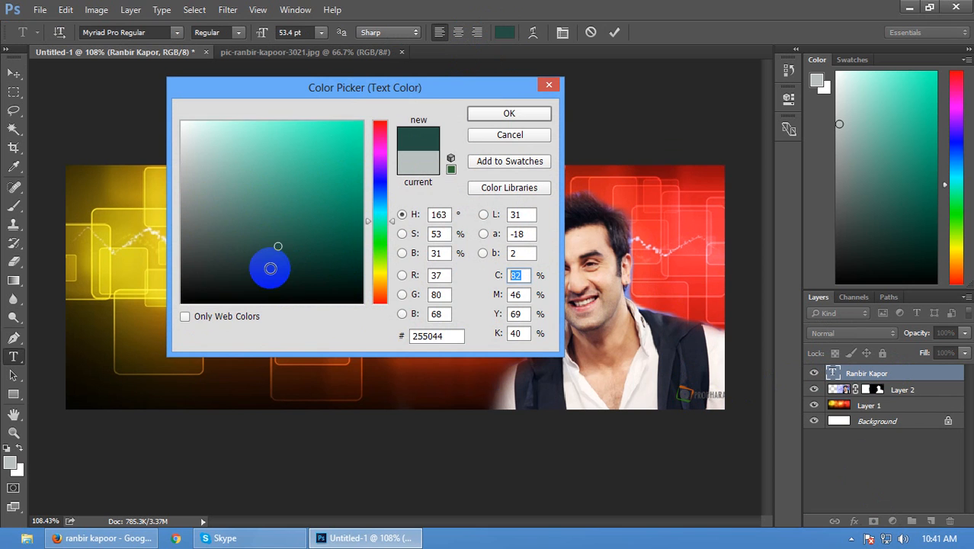
text(0)
key(Tab)
text(0)
key(Tab)
text(100)
key(Tab)
text(0)
key(Return)
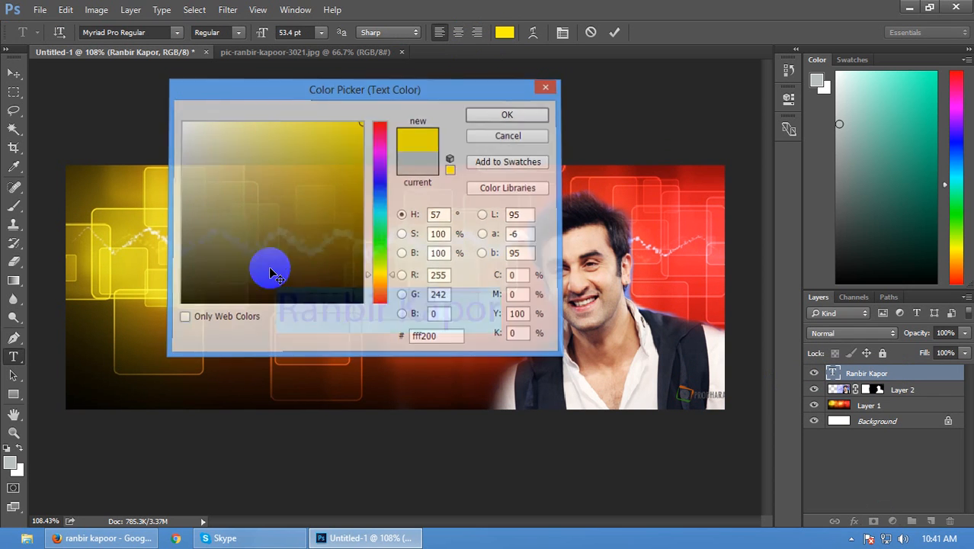
click(614, 32)
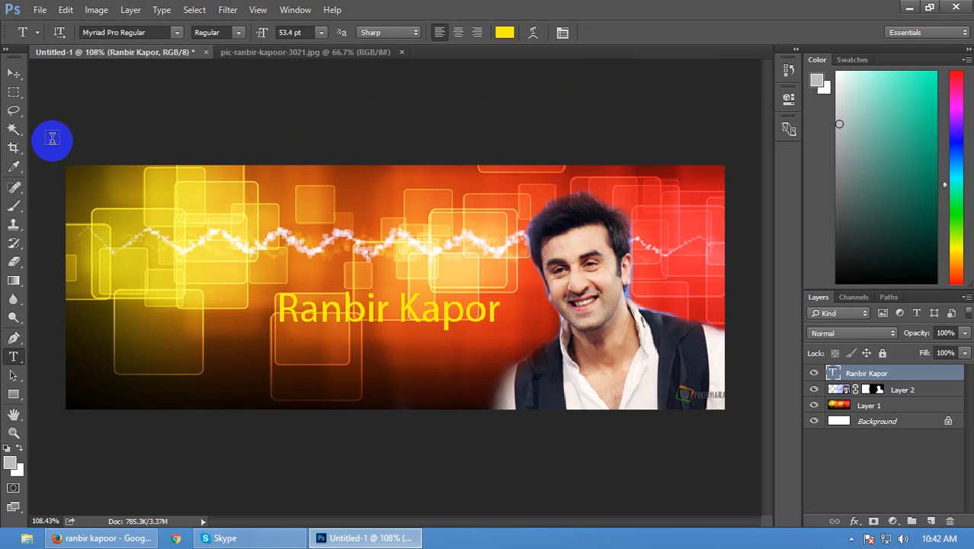
Move the "Ranbir Kapor" text slightly lower on the banner and set its font style to Bold
click(13, 72)
drag(375, 305, 404, 343)
double_click(402, 344)
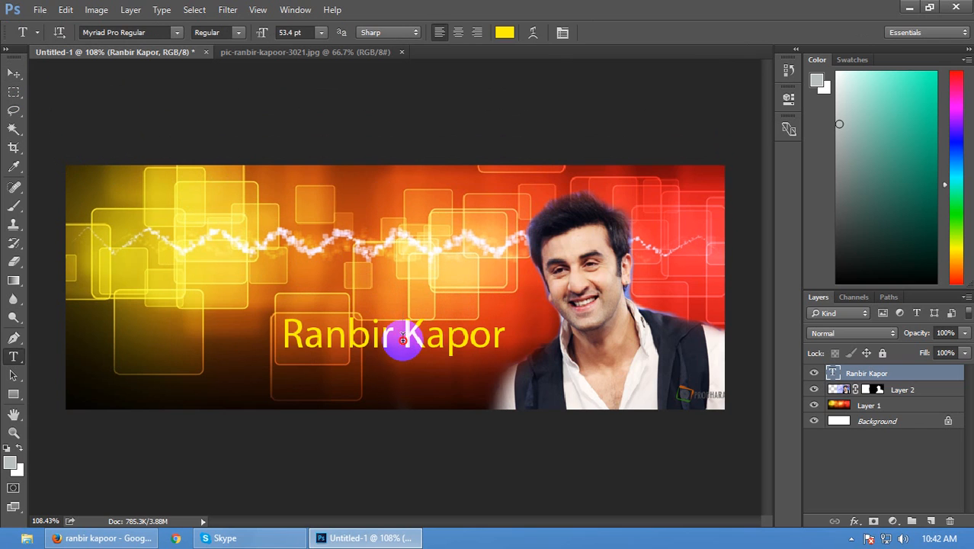
key(ctrl+a)
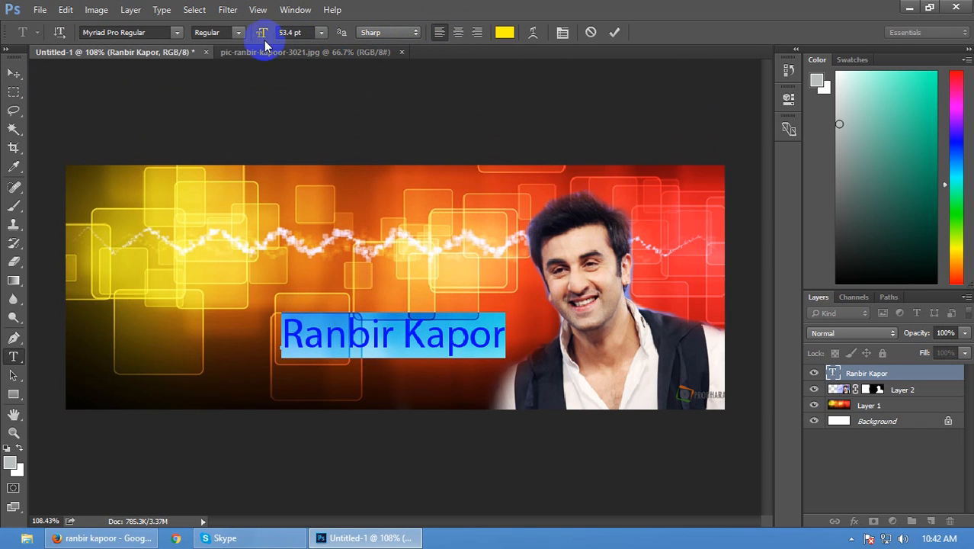
click(228, 32)
click(221, 70)
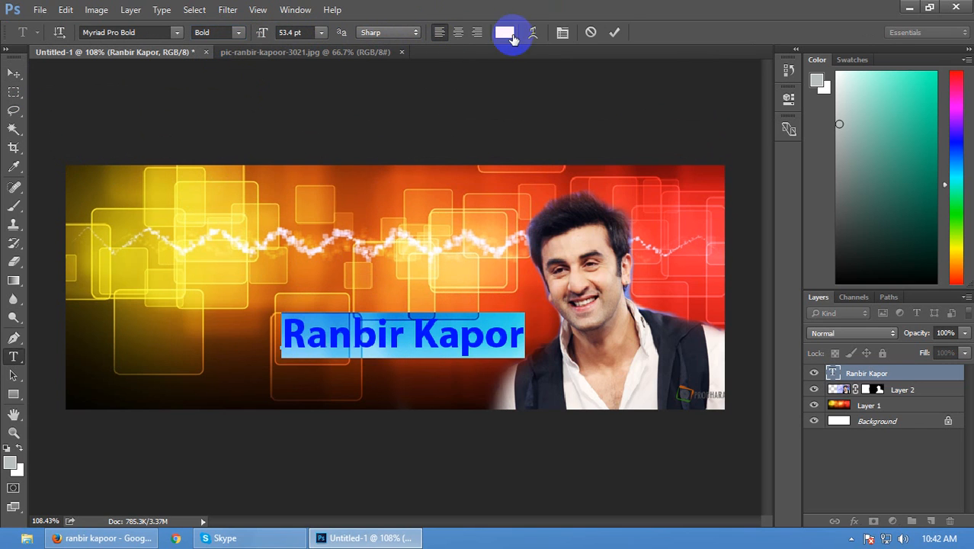
click(615, 32)
click(23, 73)
click(850, 475)
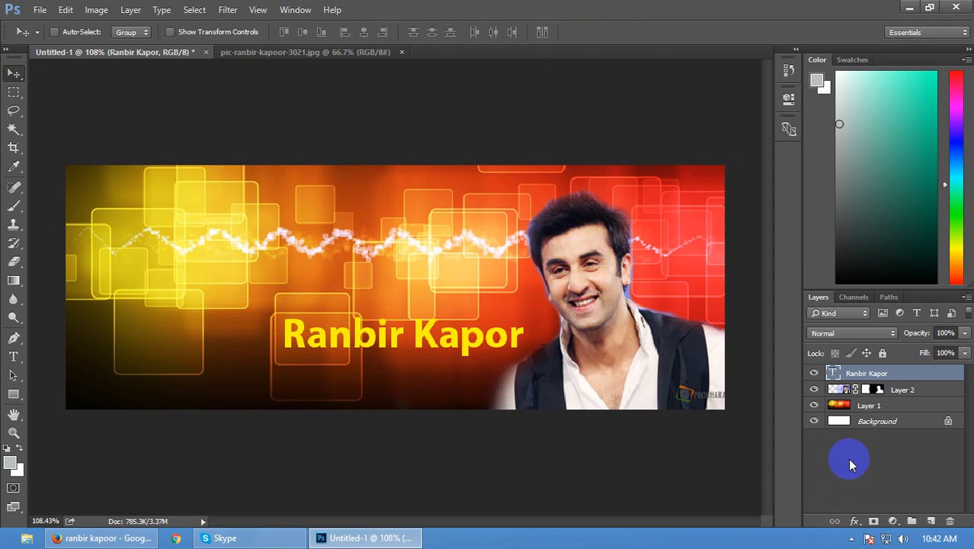
Add a 1 px black Stroke positioned Inside to the "Ranbir Kapor" text layer, with no drop shadow
click(837, 373)
click(854, 521)
click(877, 516)
drag(366, 100, 805, 73)
click(586, 336)
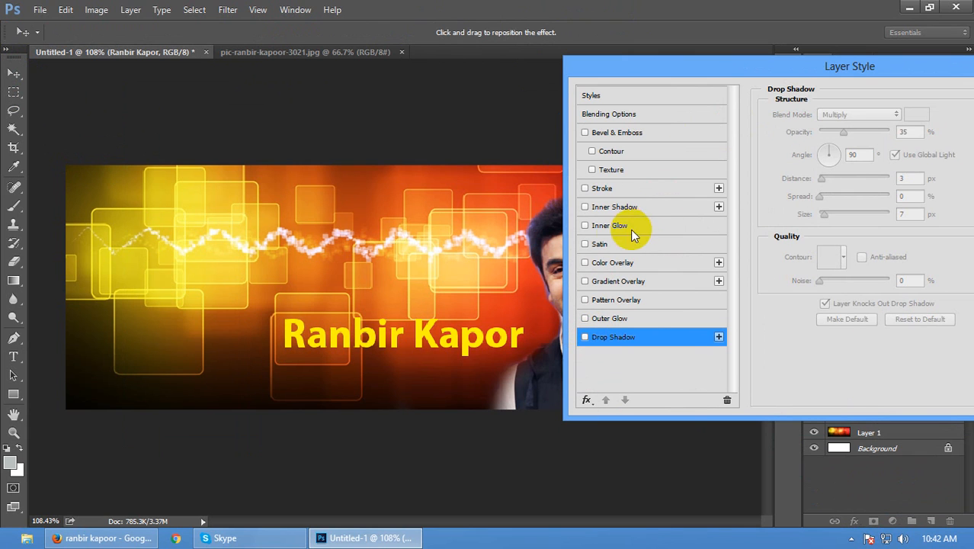
click(602, 187)
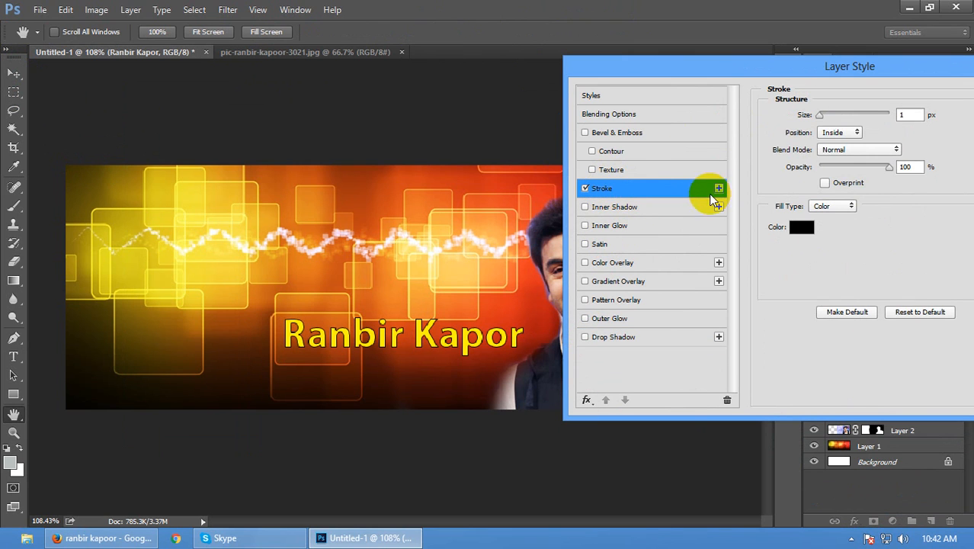
double_click(902, 115)
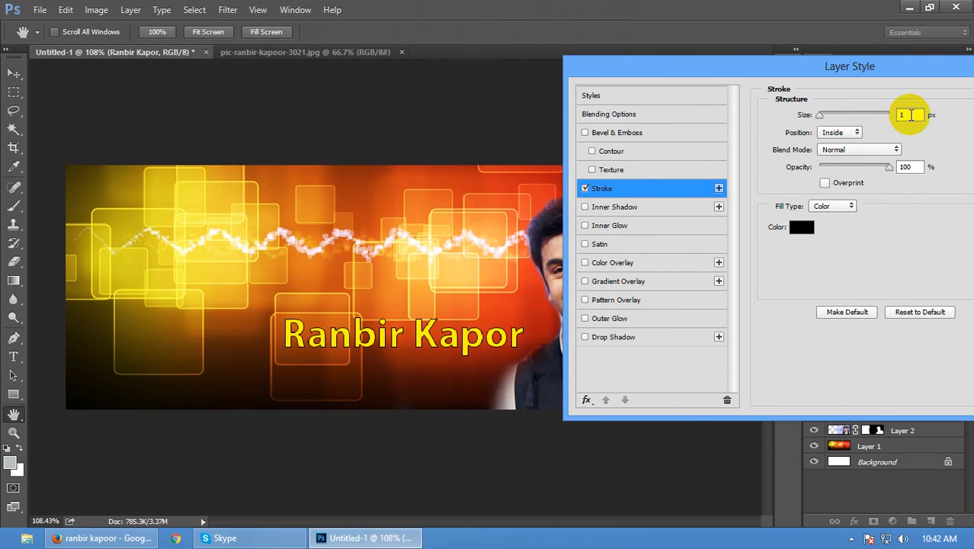
text(1)
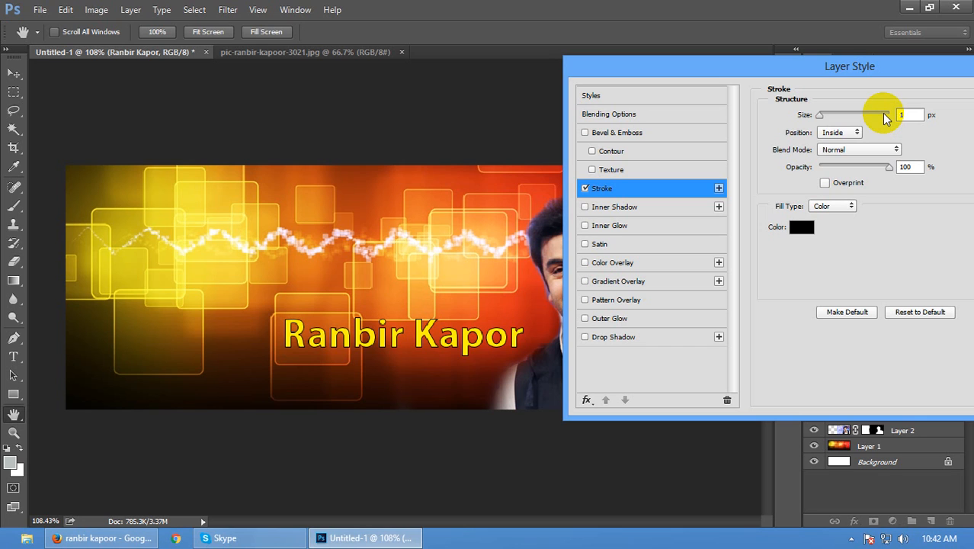
drag(850, 66, 826, 66)
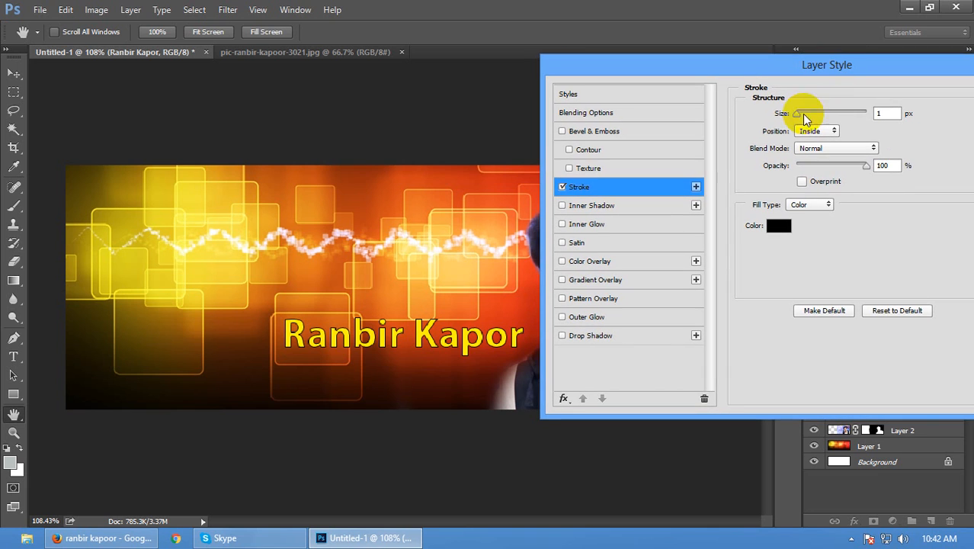
drag(802, 114, 797, 117)
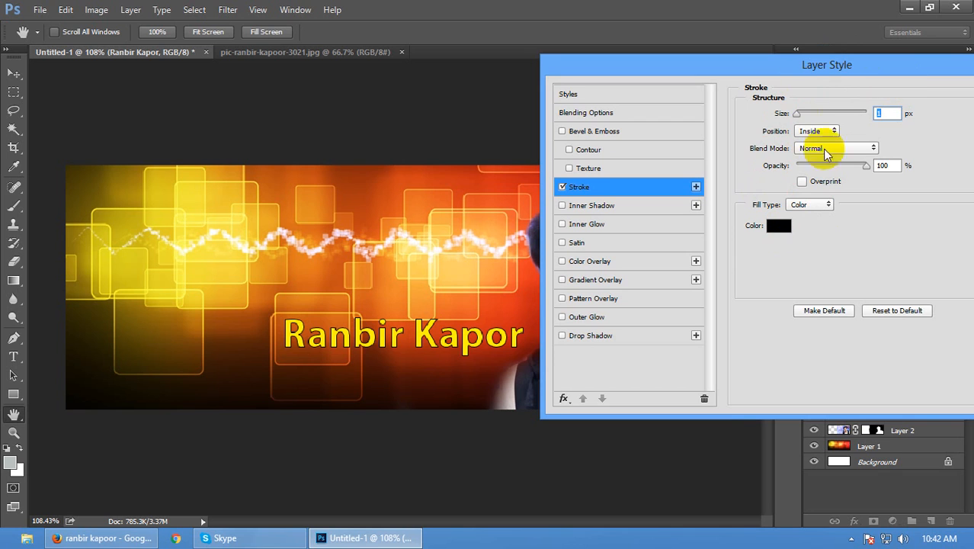
Add a black Multiply Drop Shadow to the text with 9% opacity, 6 px size and a slightly increased distance
click(598, 334)
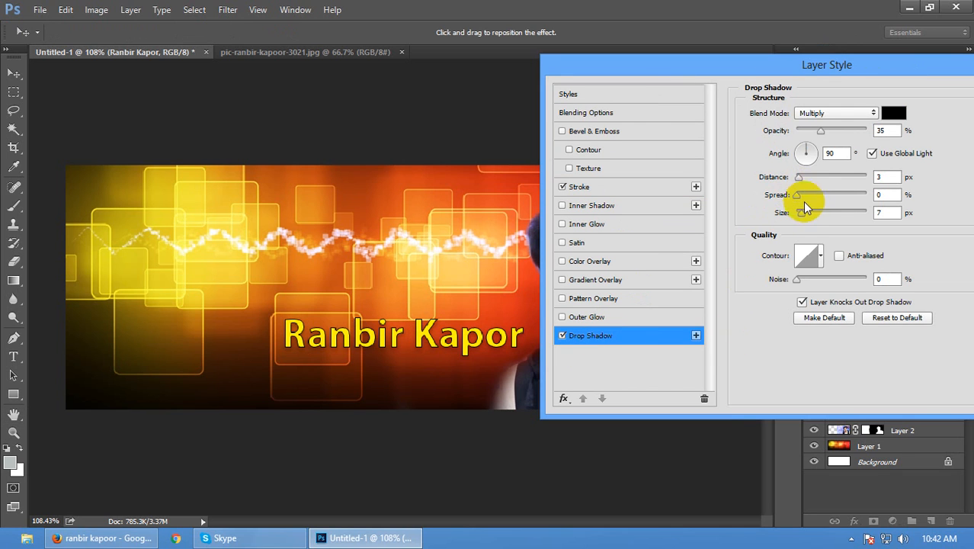
drag(803, 213, 807, 217)
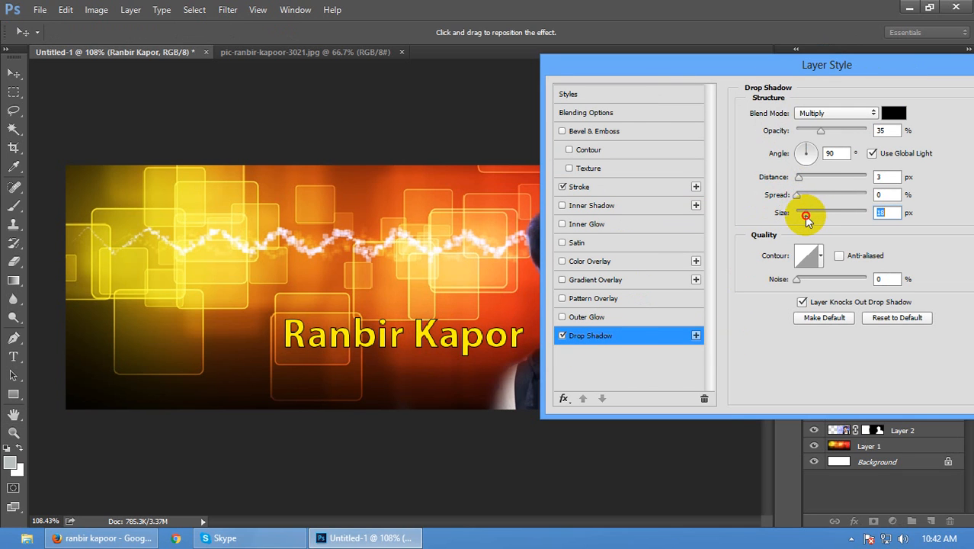
drag(820, 131, 803, 133)
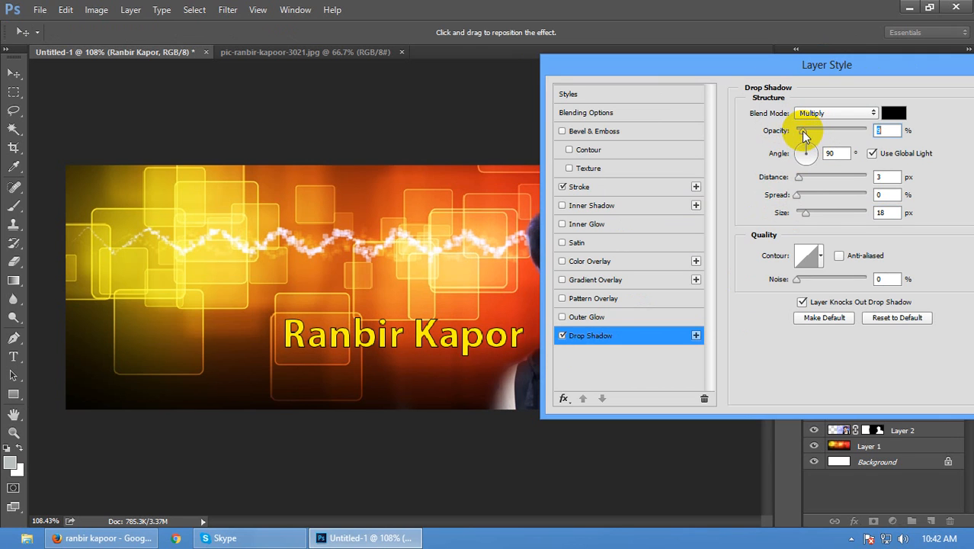
drag(804, 214, 802, 218)
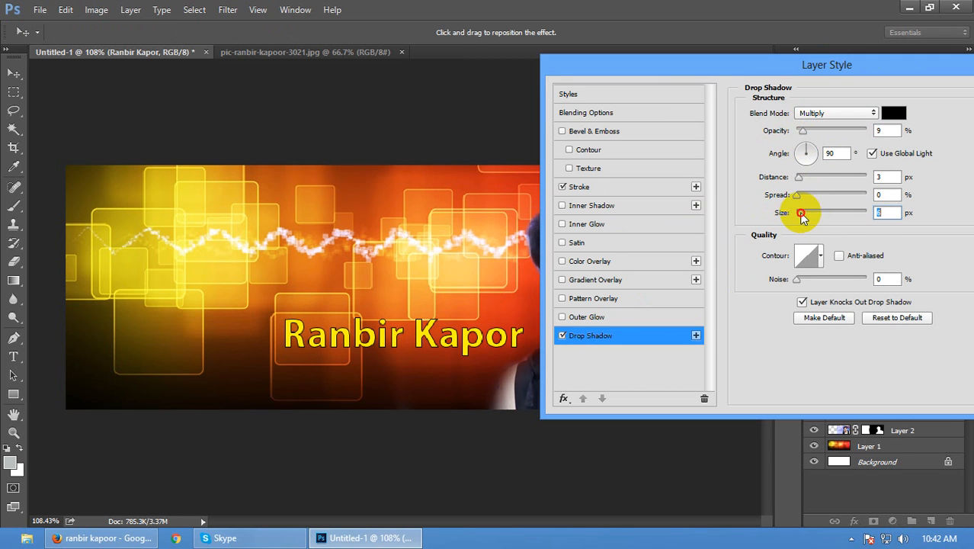
drag(801, 175, 809, 178)
drag(943, 80, 730, 86)
click(875, 102)
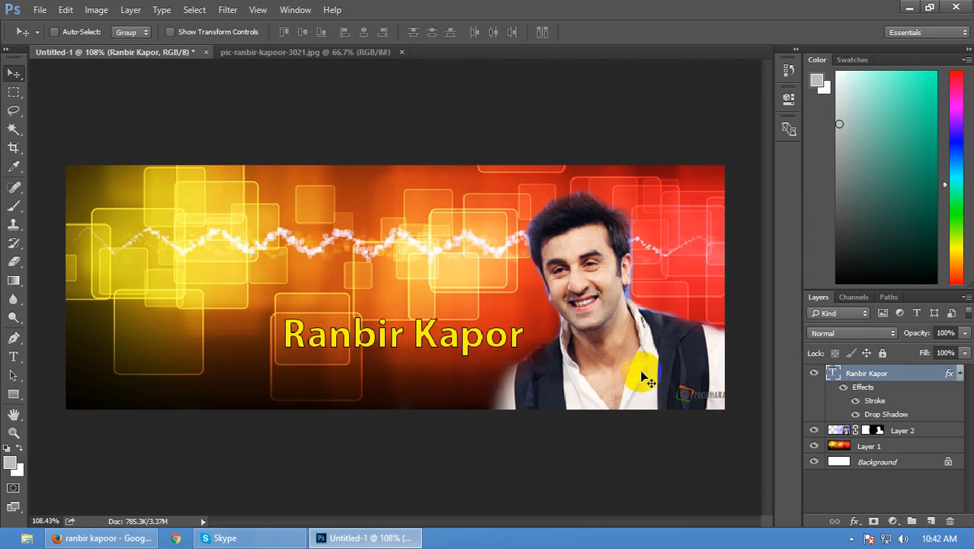
click(806, 496)
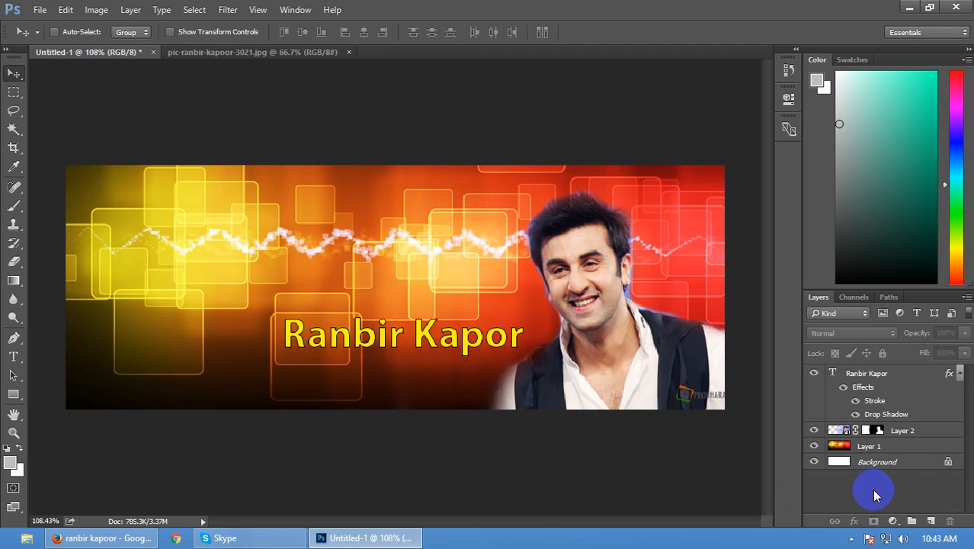
click(869, 373)
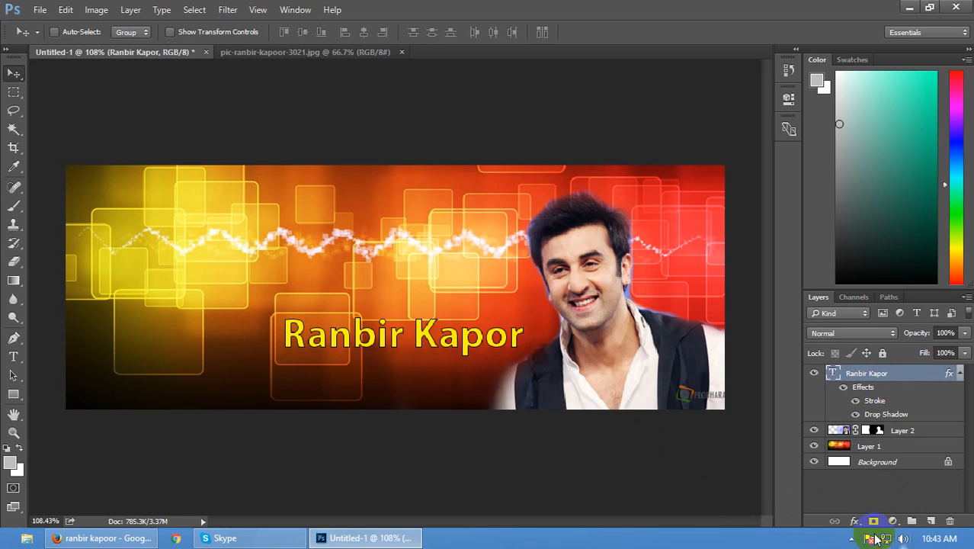
click(855, 522)
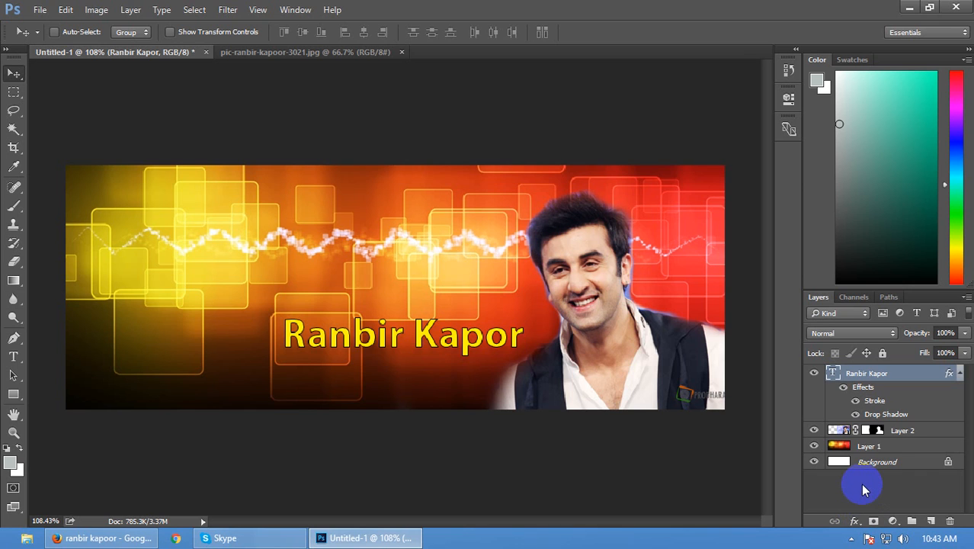
Try a pure red Color Overlay on the "Ranbir Kapor" text layer
click(863, 489)
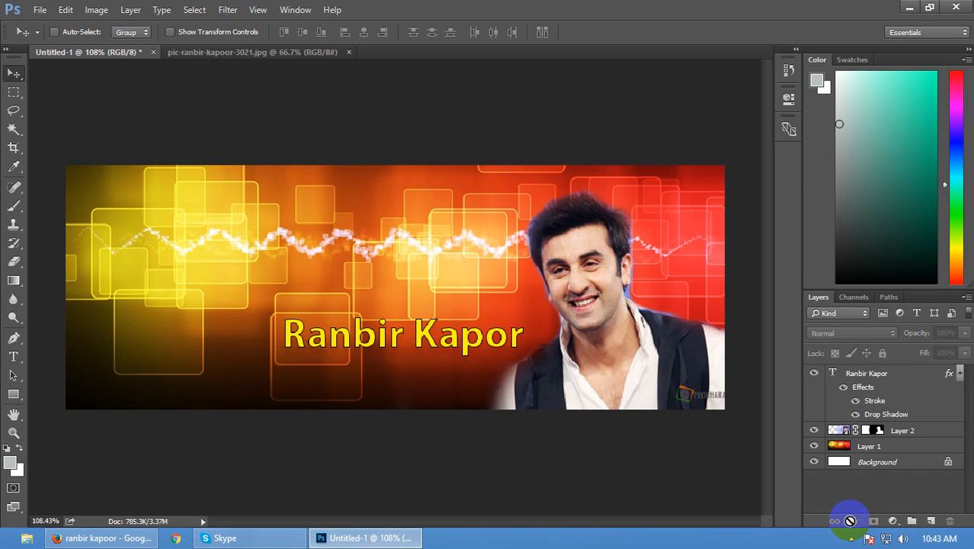
click(864, 375)
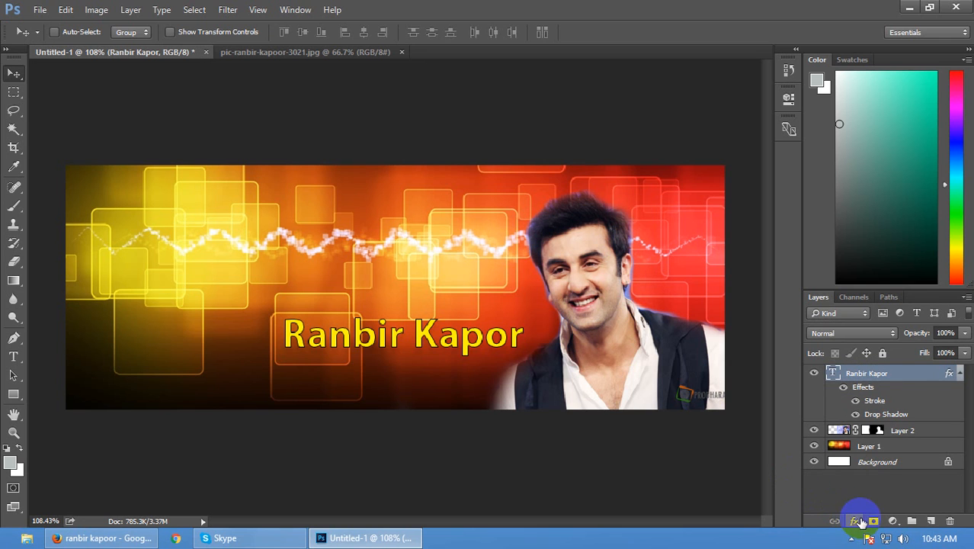
double_click(834, 374)
double_click(864, 386)
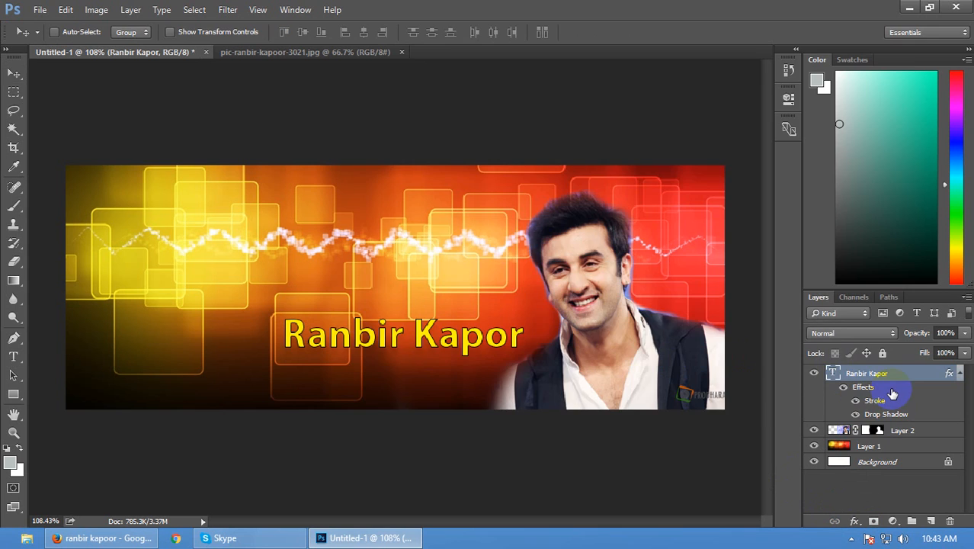
drag(631, 70, 508, 61)
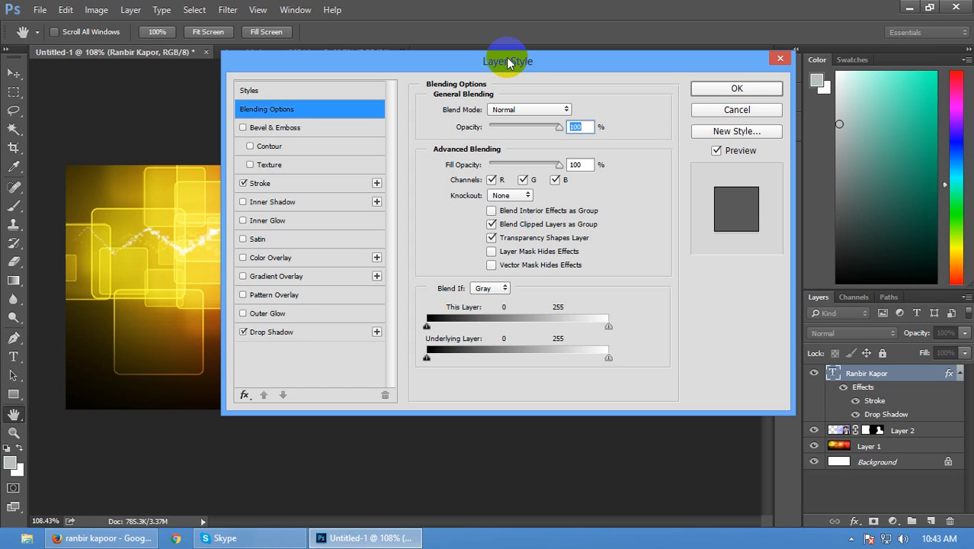
drag(507, 61, 687, 59)
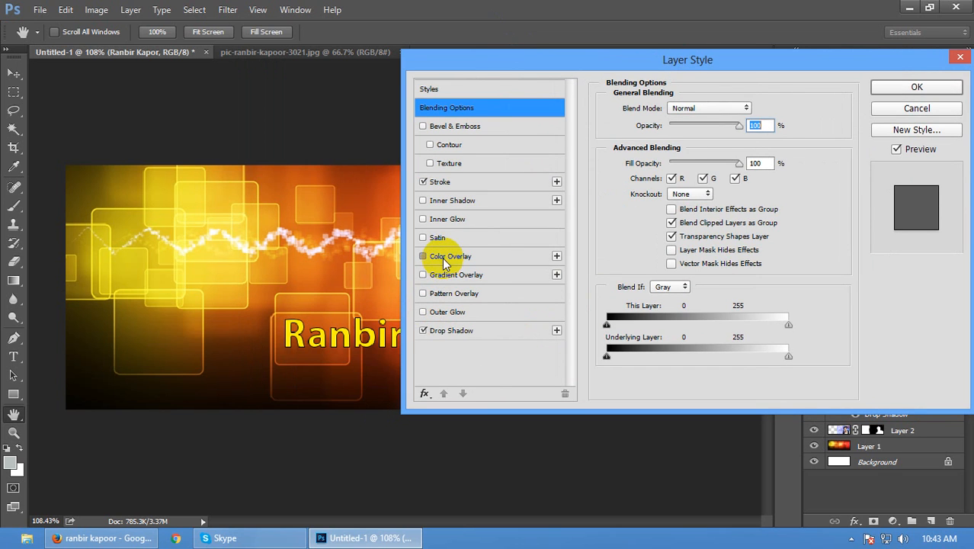
click(446, 259)
drag(625, 59, 692, 79)
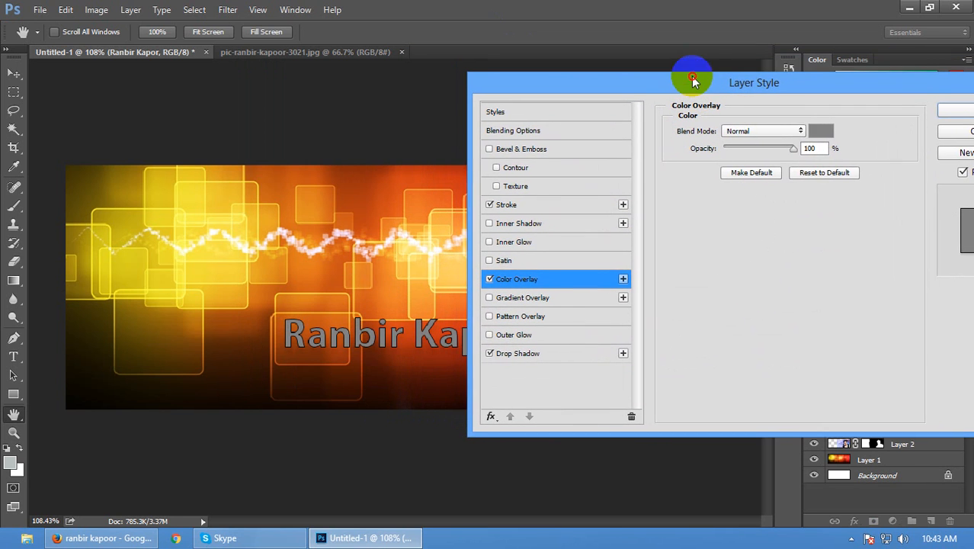
click(820, 121)
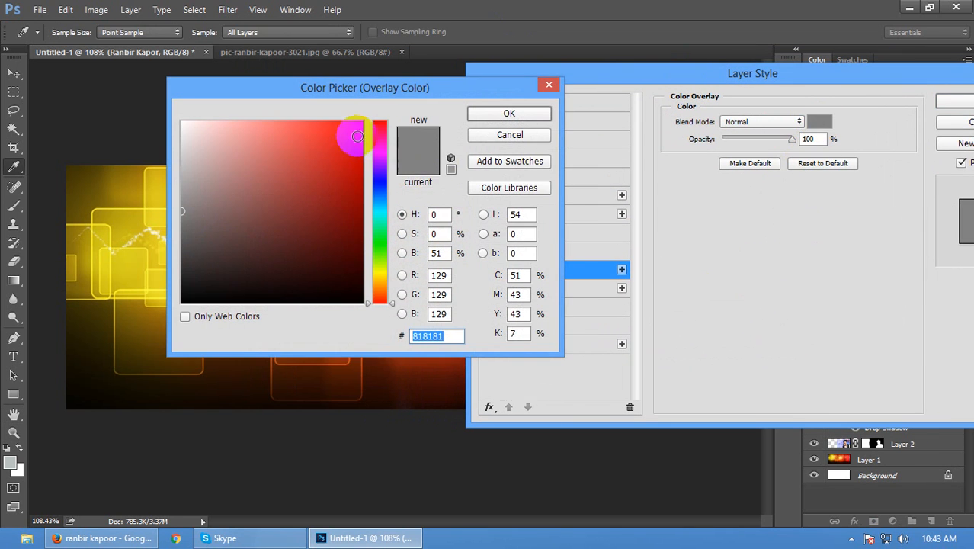
click(362, 122)
click(509, 113)
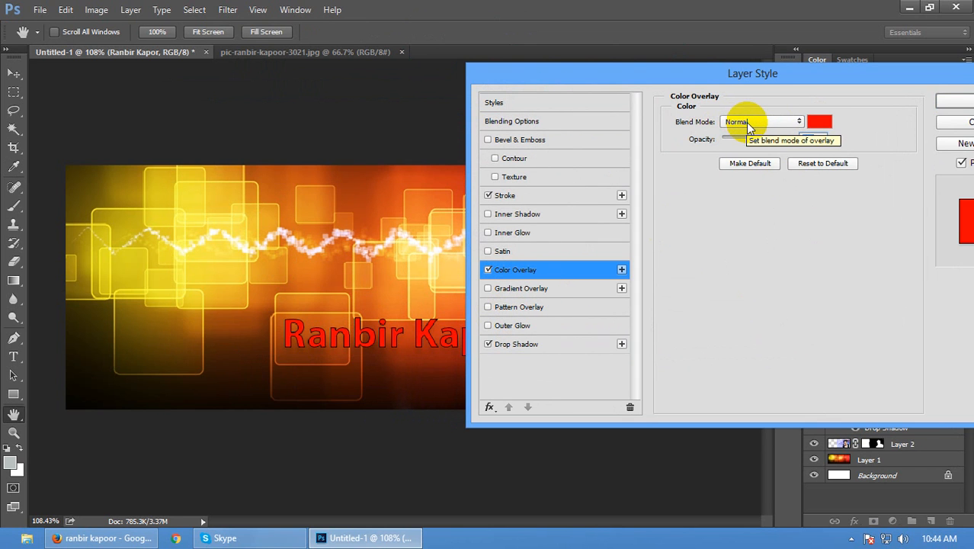
Try the Multiply and Color Burn blend modes on the text's red overlay and lower its opacity to 61%
click(747, 124)
click(752, 169)
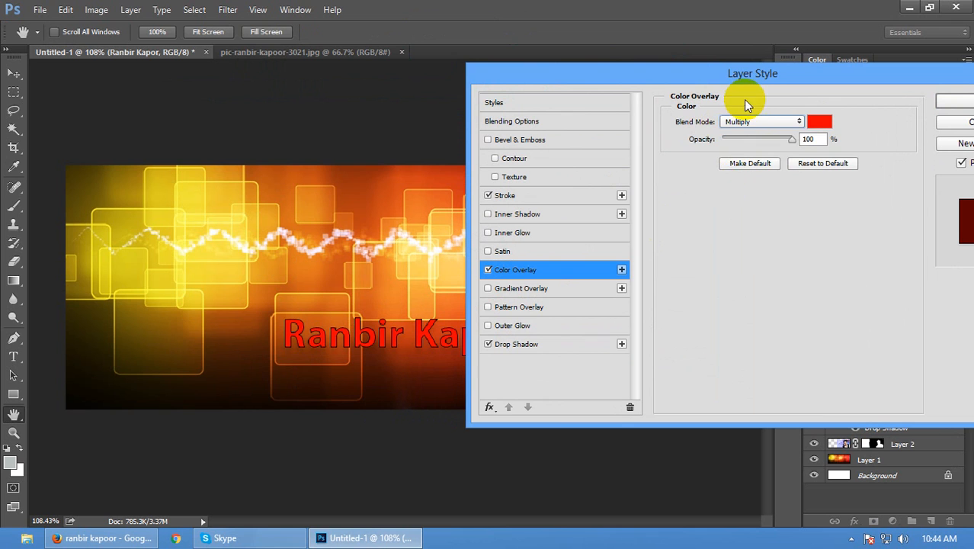
click(747, 123)
click(738, 177)
drag(749, 145, 730, 144)
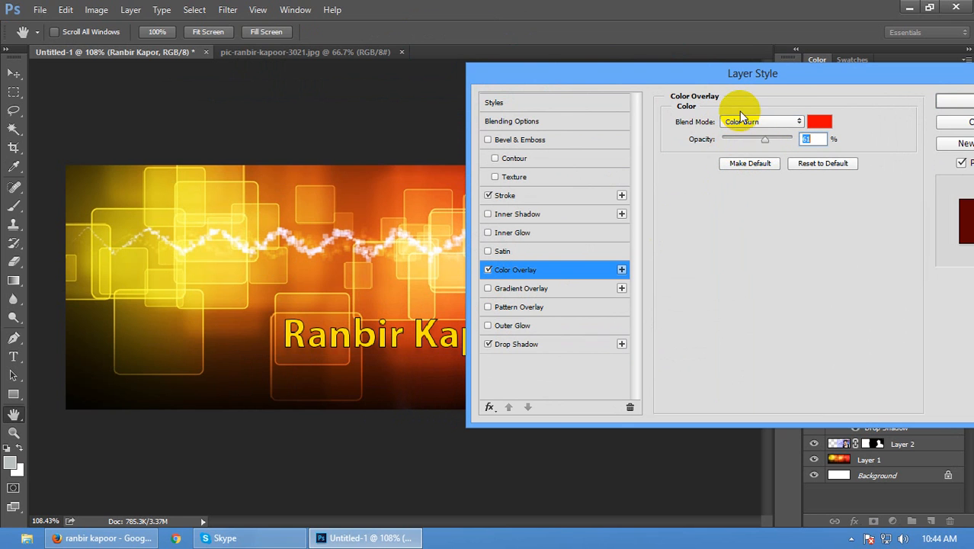
Try the text's red Color Overlay in Multiply mode at 69% opacity, keeping the same red
click(747, 123)
click(752, 169)
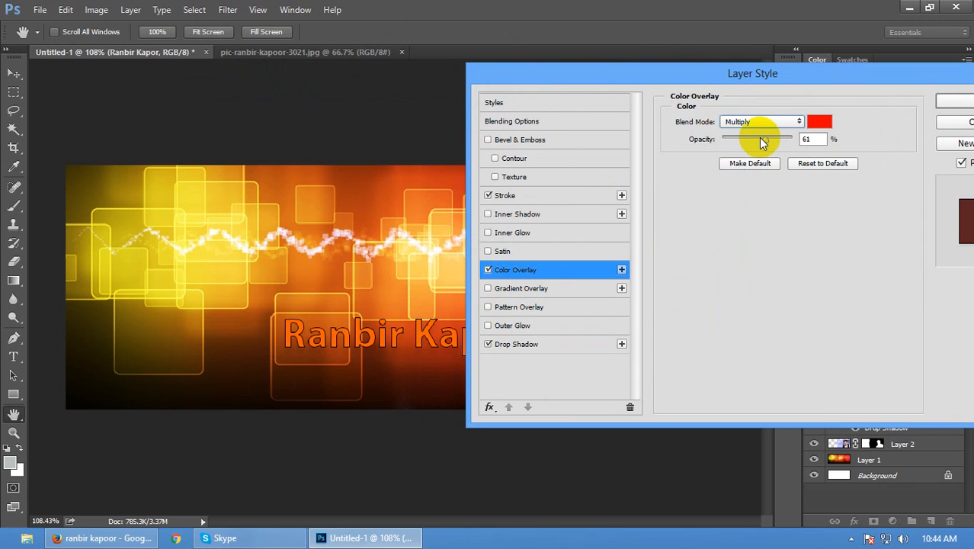
click(764, 142)
mouse_move(765, 142)
mouse_down()
mouse_move(731, 145)
mouse_move(769, 142)
mouse_up()
click(800, 122)
click(804, 123)
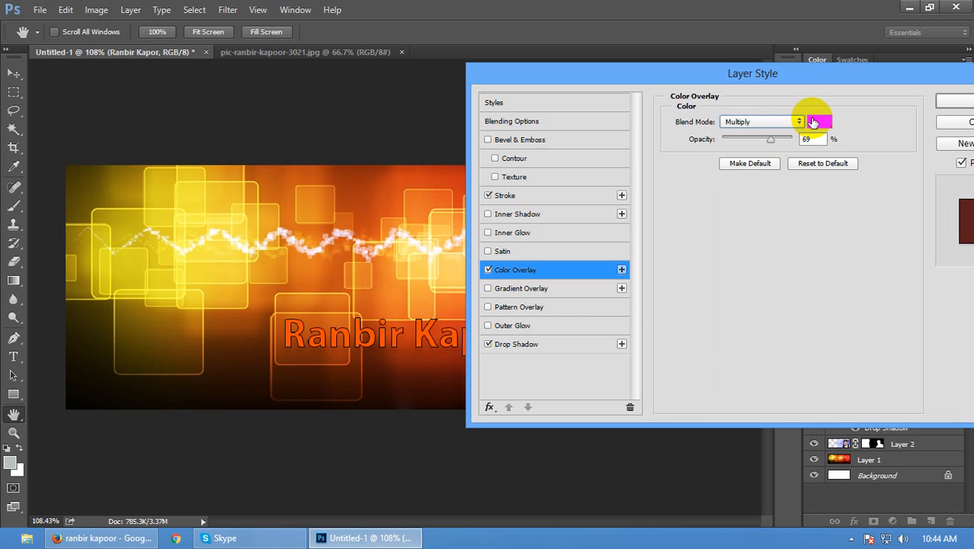
click(820, 122)
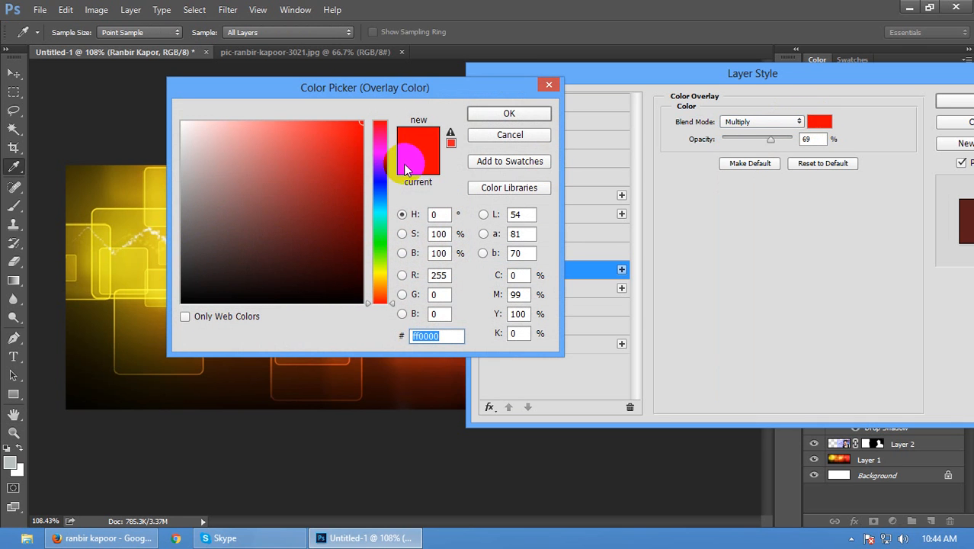
click(511, 136)
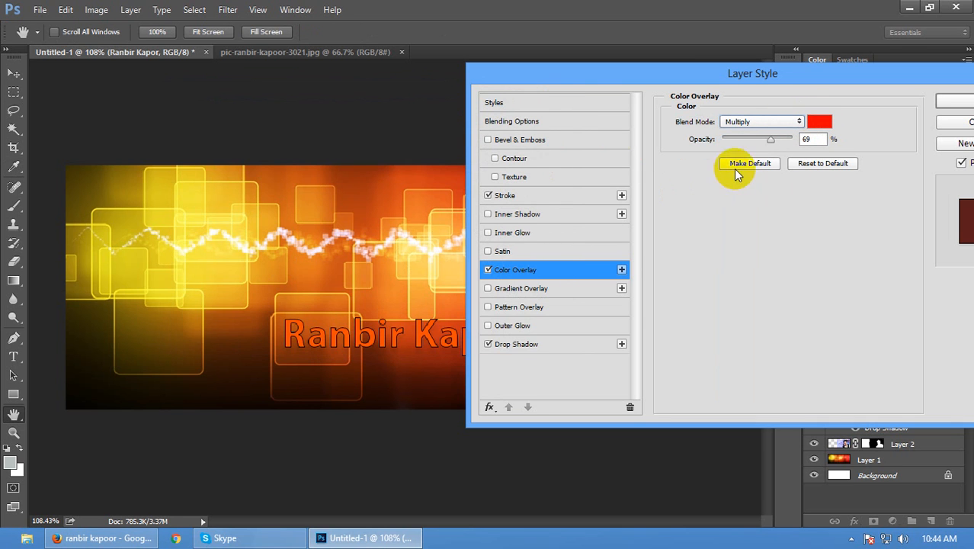
Swap the text's Color Overlay for a Multiply Gradient Overlay at 73% opacity with the Blue, Red, Yellow preset
click(488, 270)
click(508, 291)
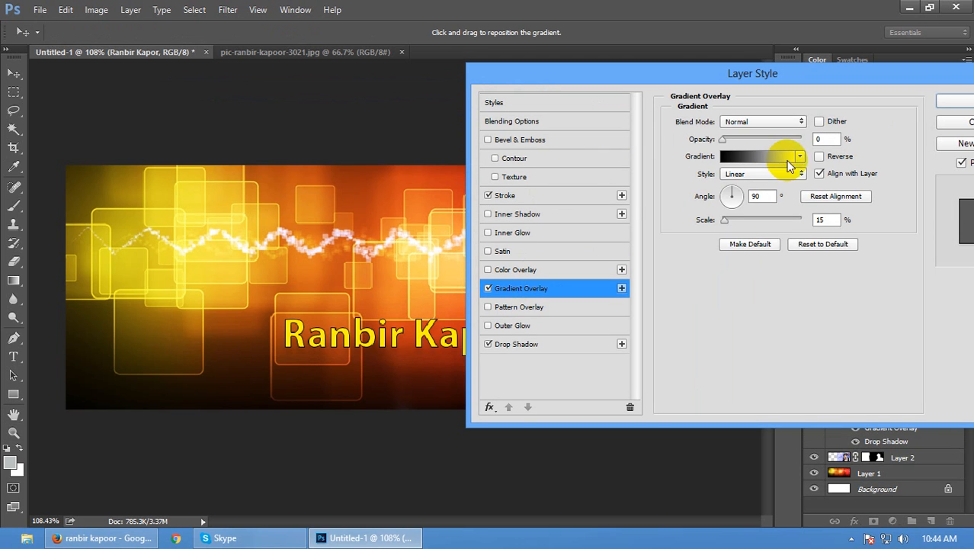
click(786, 121)
click(768, 164)
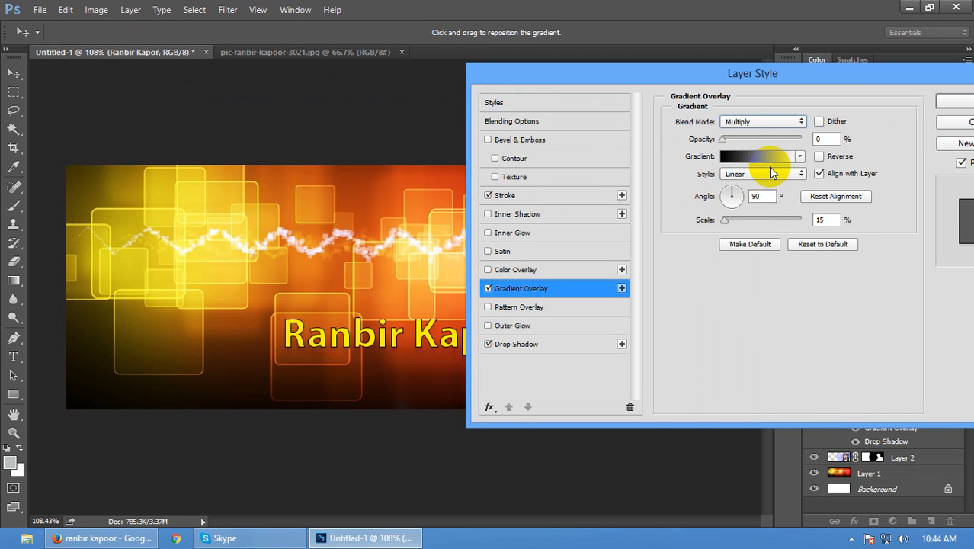
drag(728, 139, 780, 142)
click(759, 157)
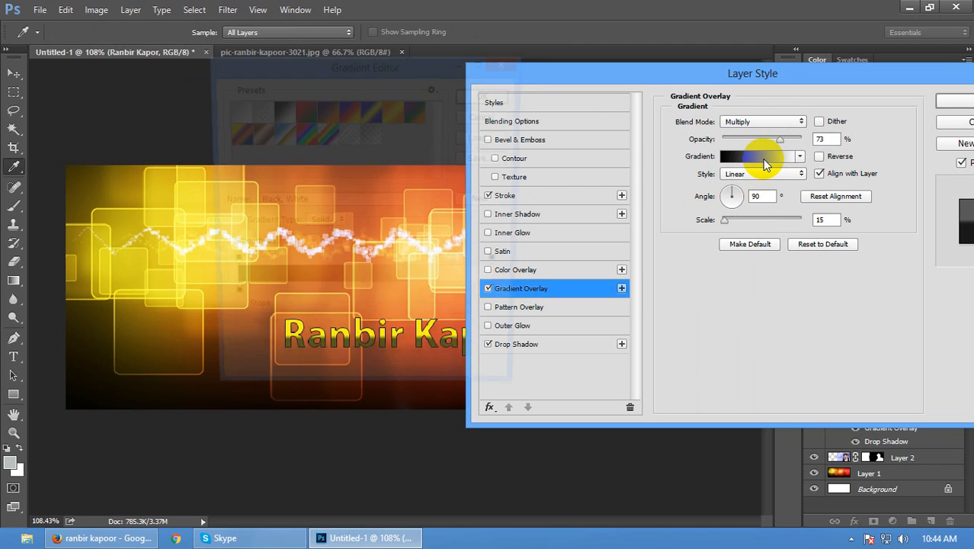
click(349, 110)
click(488, 93)
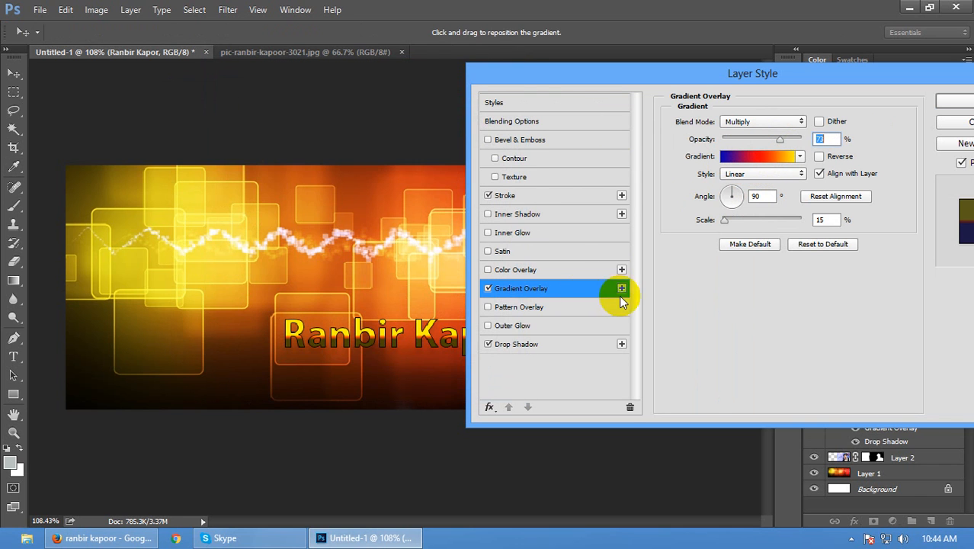
Lower the text's Gradient Overlay opacity to 49% and try the orange-yellow-orange gradient preset
drag(780, 145, 760, 156)
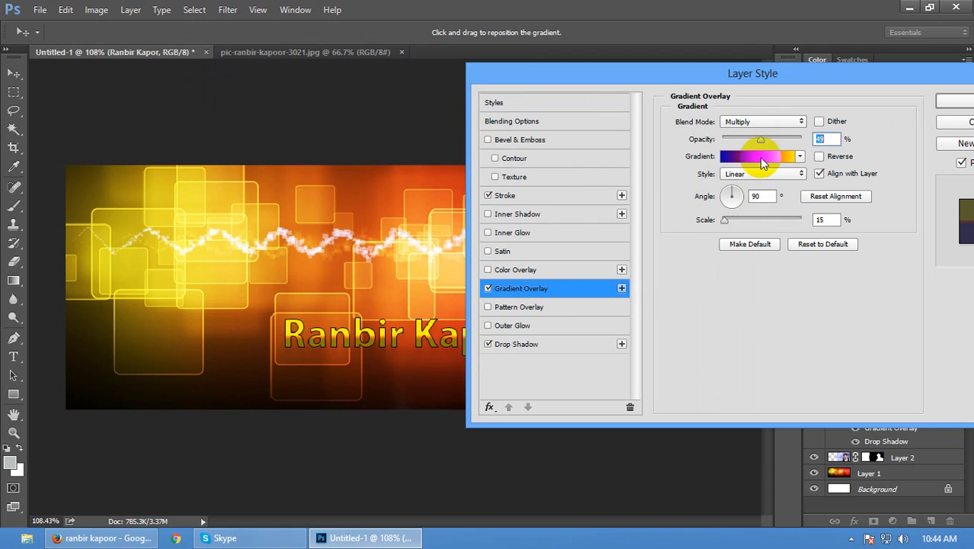
click(763, 157)
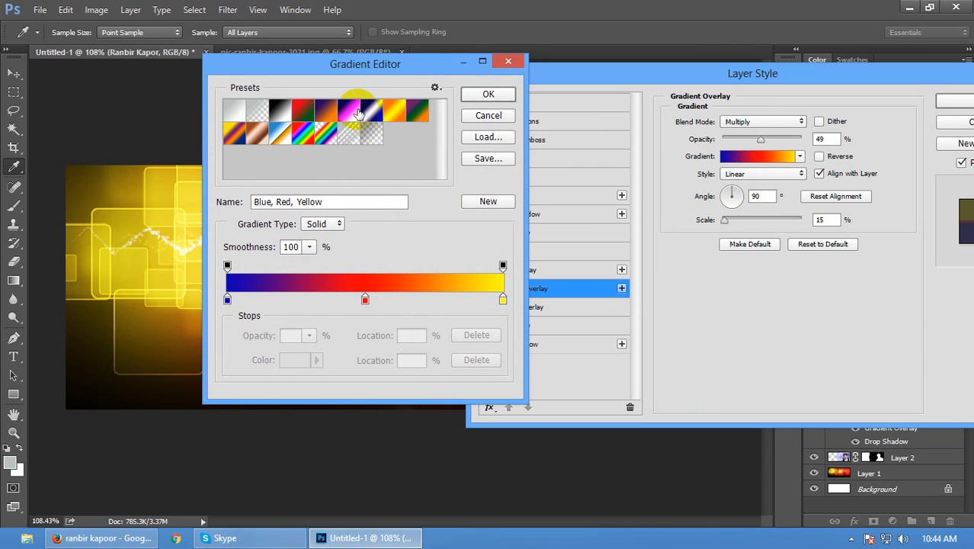
click(394, 110)
click(478, 93)
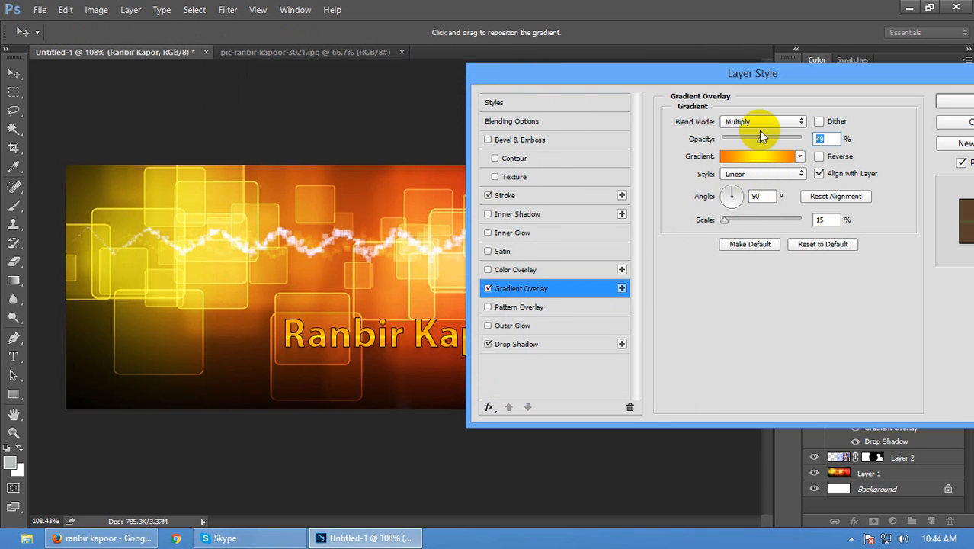
mouse_move(765, 145)
mouse_down()
mouse_move(728, 143)
mouse_move(768, 143)
mouse_up()
Try a Pattern Overlay instead of the gradient on the text, and discard all the trial layer style changes
click(488, 289)
click(488, 307)
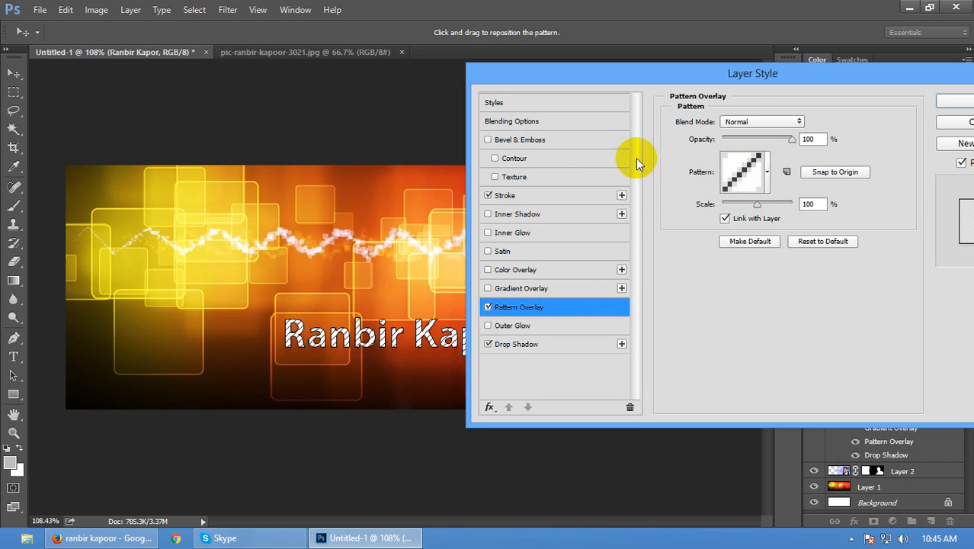
drag(755, 141, 794, 128)
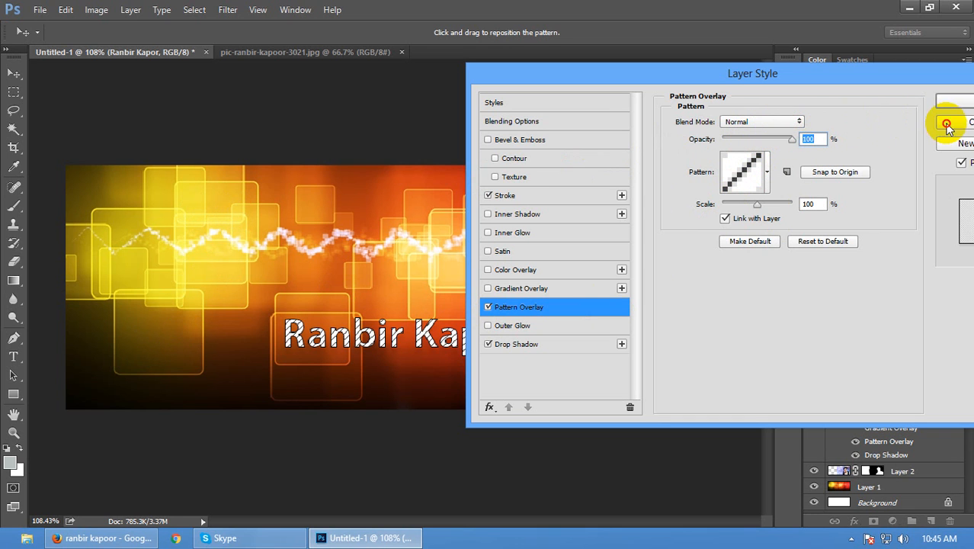
click(954, 123)
Enable a Pattern Overlay on Layer 1, the graphic background, keeping its opacity at 100%
click(837, 445)
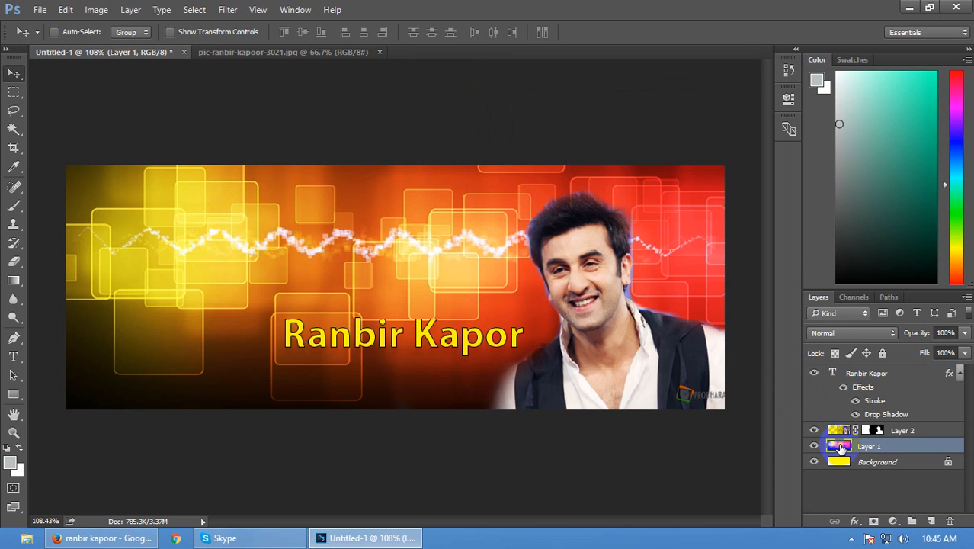
click(855, 521)
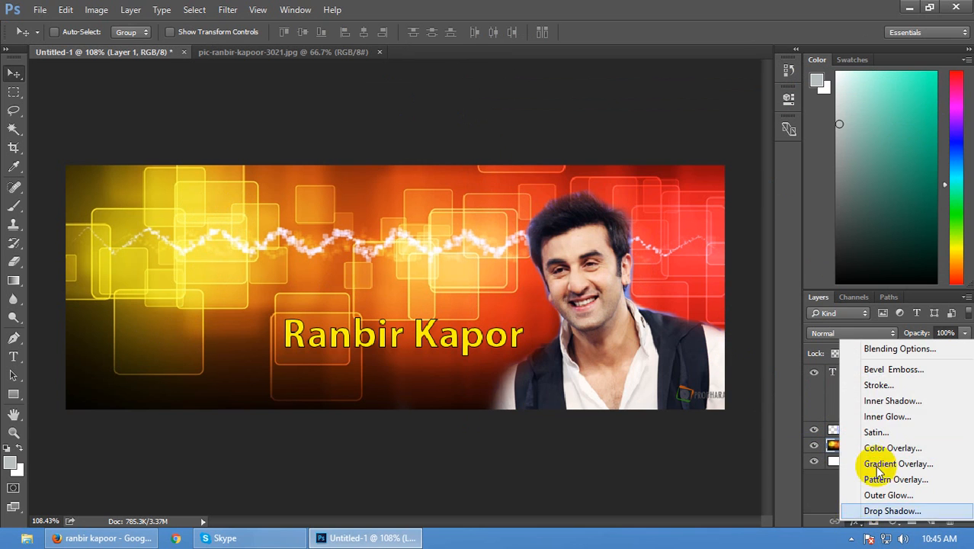
click(839, 467)
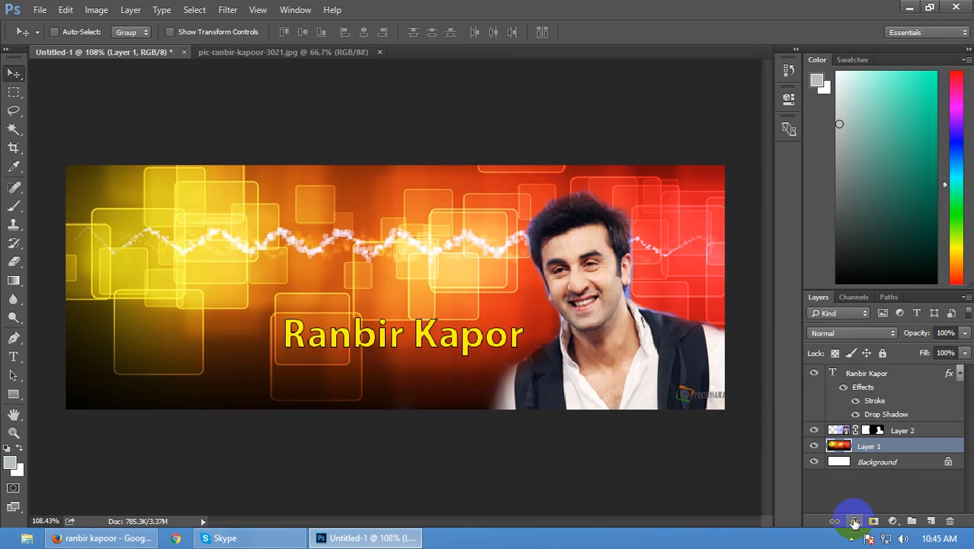
double_click(896, 447)
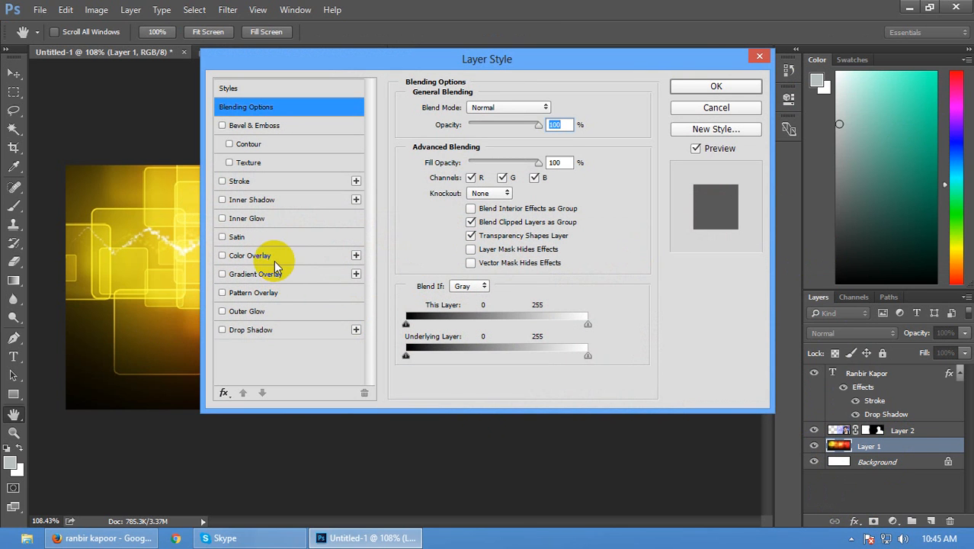
click(289, 292)
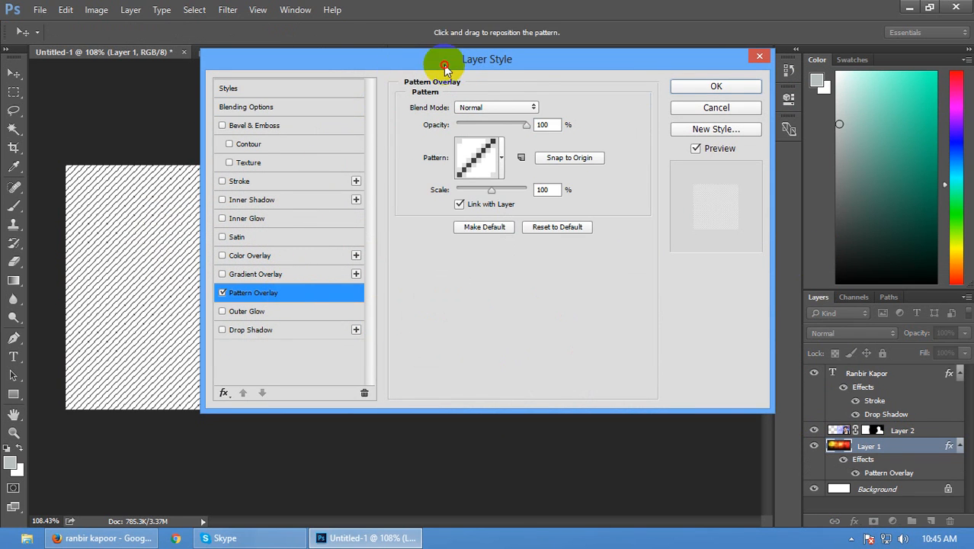
drag(446, 59, 628, 85)
drag(701, 147, 724, 147)
mouse_move(672, 216)
mouse_down()
mouse_move(646, 216)
mouse_move(676, 218)
mouse_up()
Compare several presets for Layer 1's Pattern Overlay and choose the black dots on white pattern
click(678, 190)
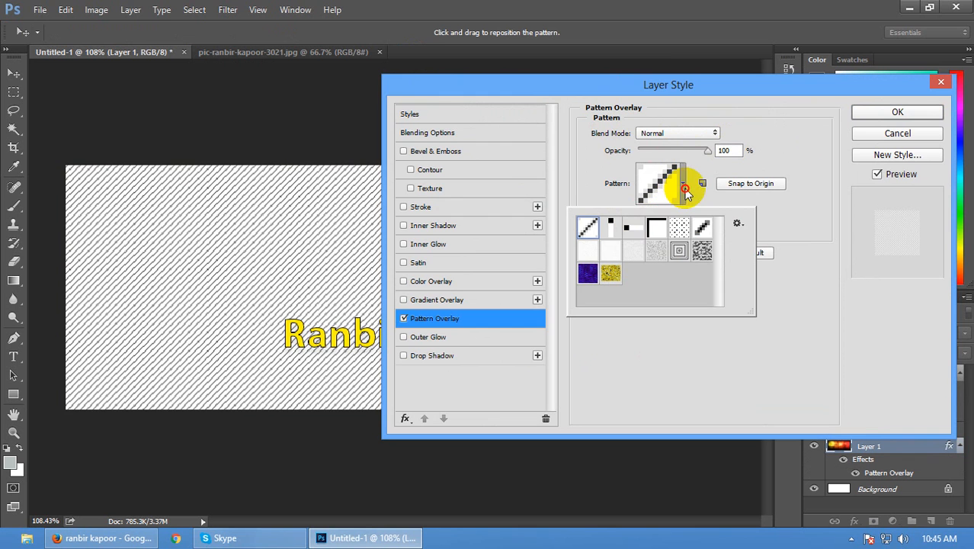
click(660, 225)
click(612, 226)
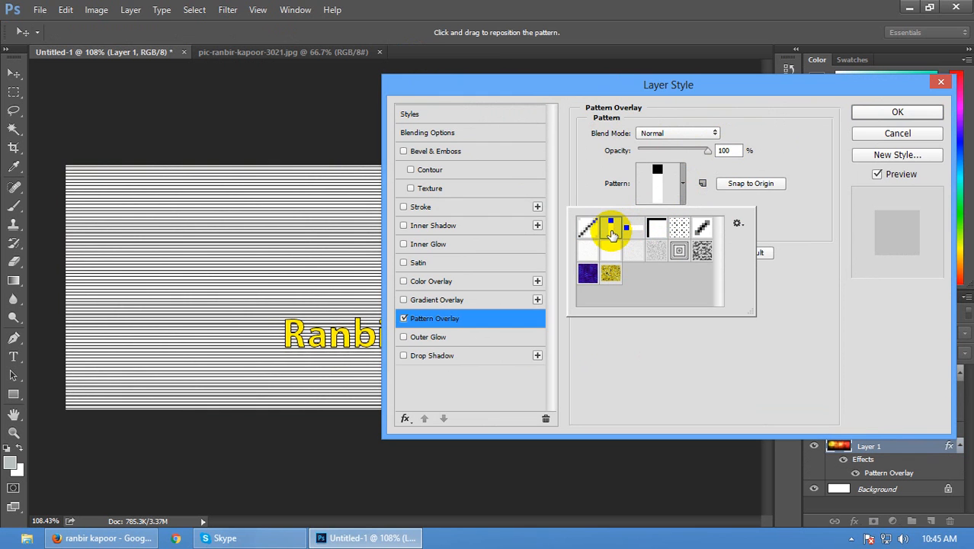
click(586, 230)
click(625, 225)
click(607, 251)
click(635, 251)
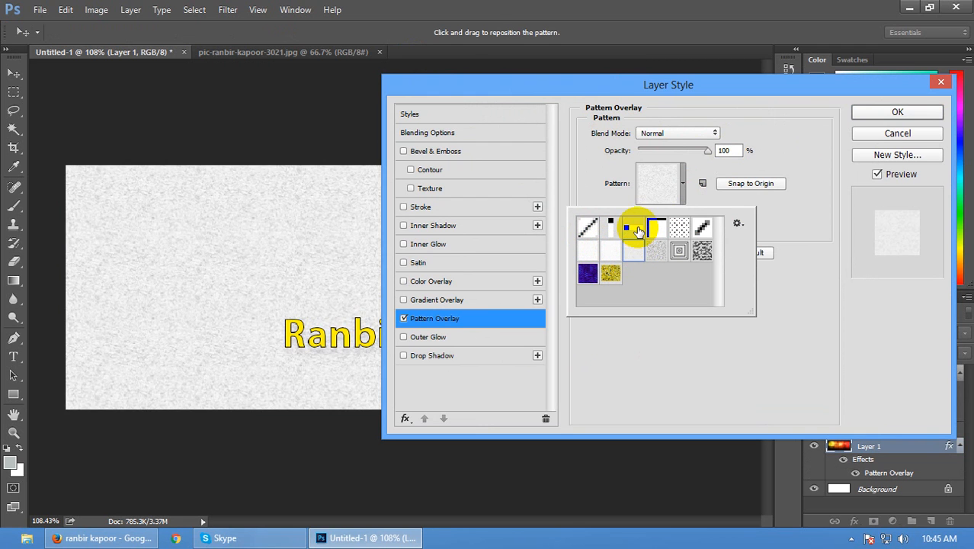
click(655, 227)
click(658, 227)
click(678, 227)
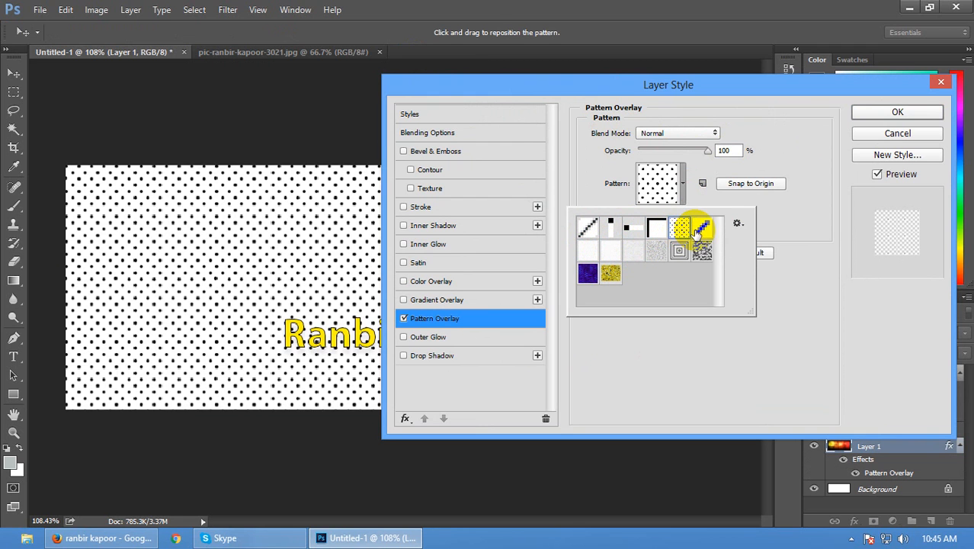
click(702, 229)
click(677, 227)
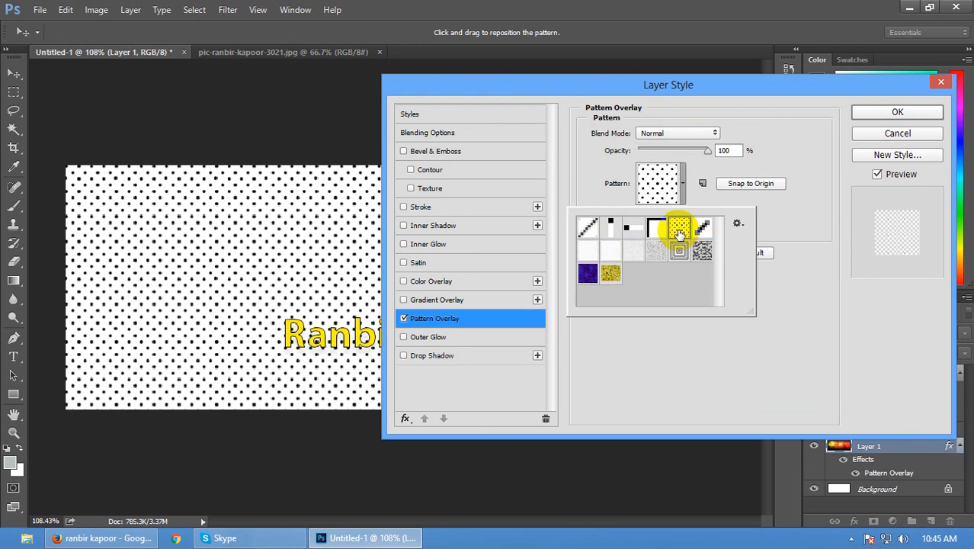
Set Layer 1's dotted Pattern Overlay to Multiply at 100% opacity and reduce its scale to 45%
click(700, 162)
mouse_move(707, 150)
mouse_down()
mouse_move(681, 149)
mouse_move(707, 150)
mouse_up()
click(681, 133)
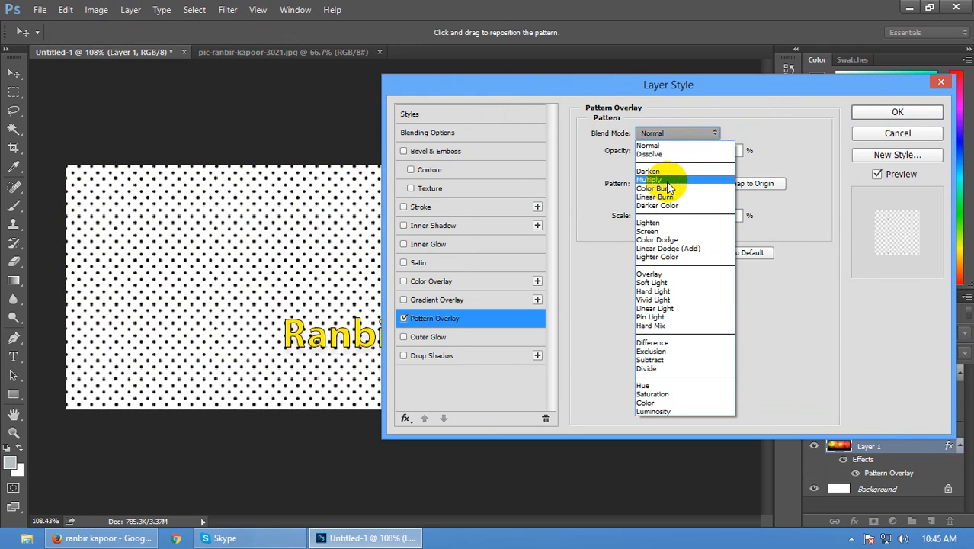
click(677, 184)
drag(673, 217, 654, 220)
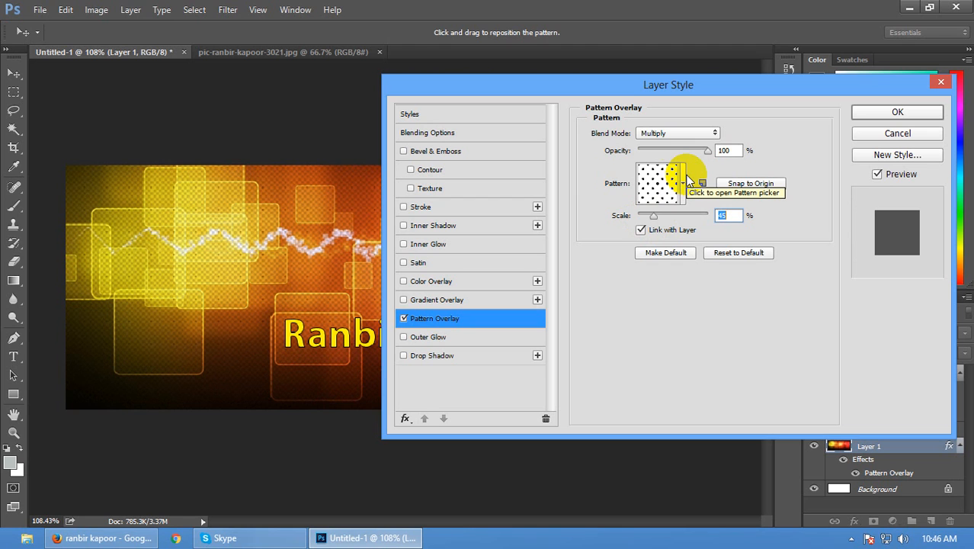
Switch Layer 1's Pattern Overlay to the diagonal line pattern, set its scale to 81%, and apply the layer style
click(683, 183)
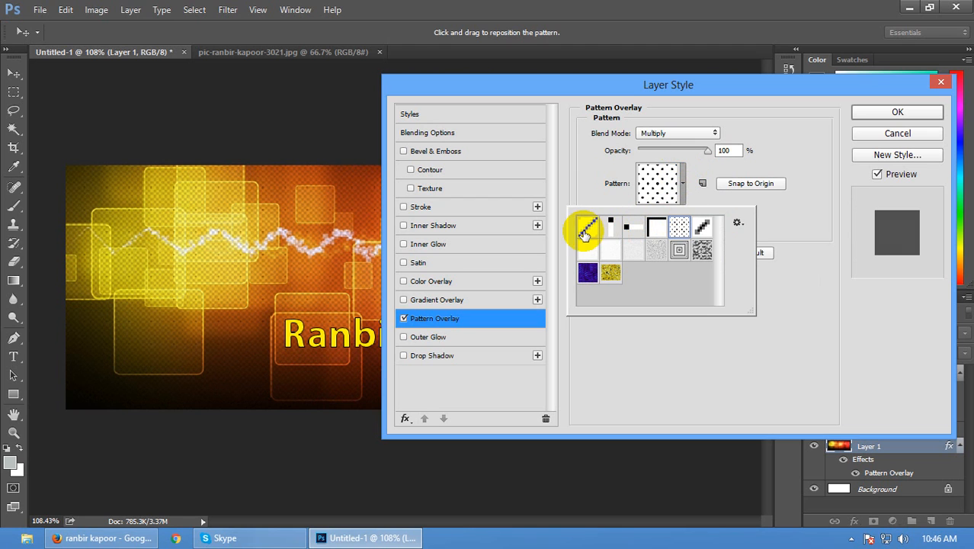
click(585, 230)
click(770, 227)
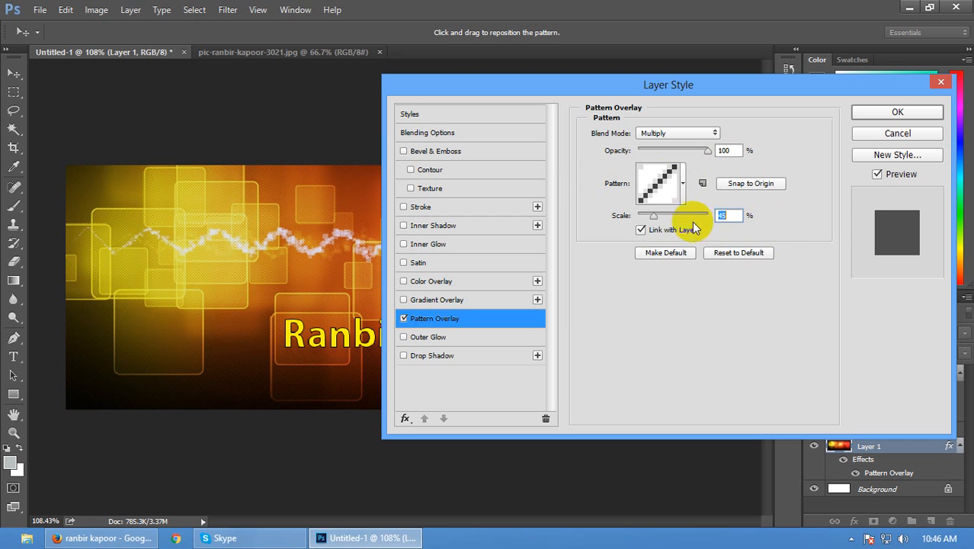
drag(653, 216, 668, 221)
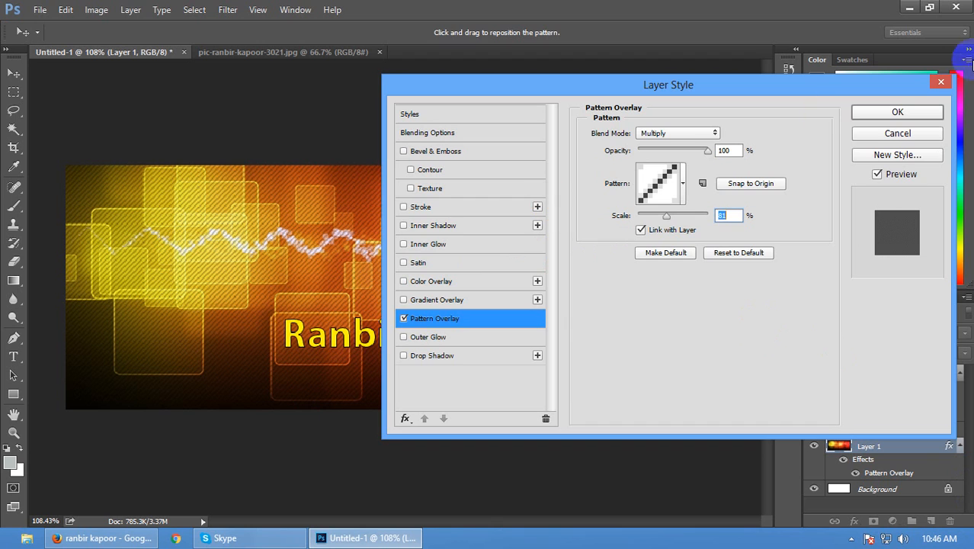
click(893, 113)
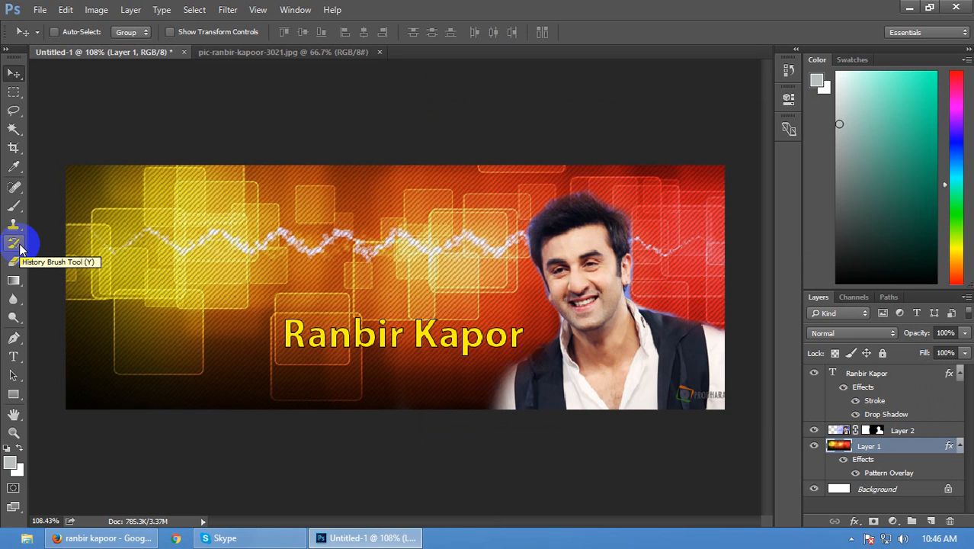
Try the Colored Pencil and Cutout filters on Layer 1 in the Filter Gallery, discard them, and toggle the layer's visibility off and on
click(229, 11)
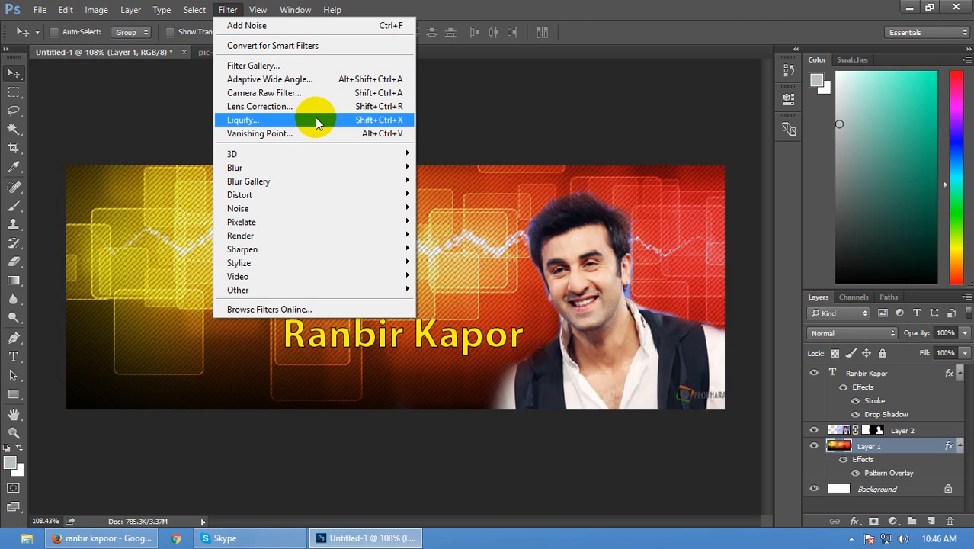
click(290, 66)
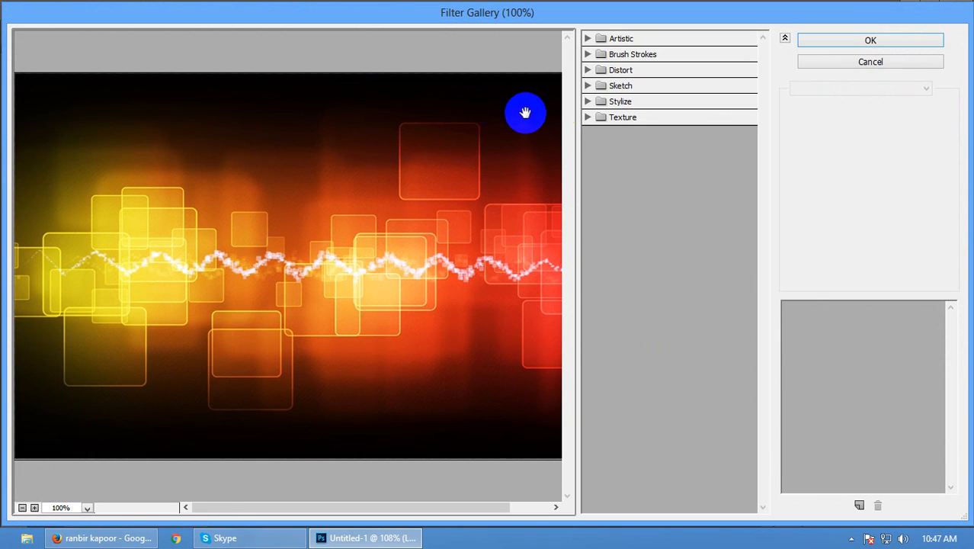
drag(483, 250, 415, 251)
click(594, 39)
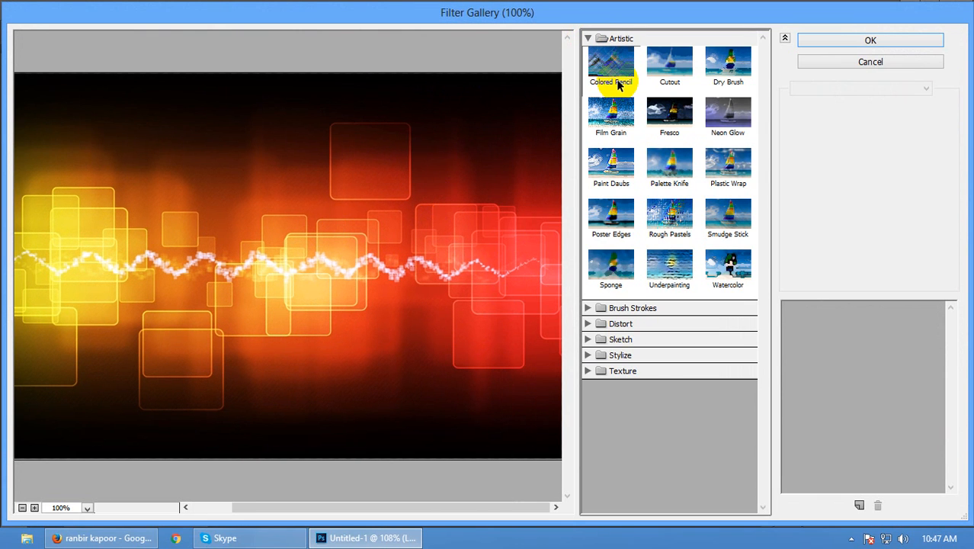
click(618, 85)
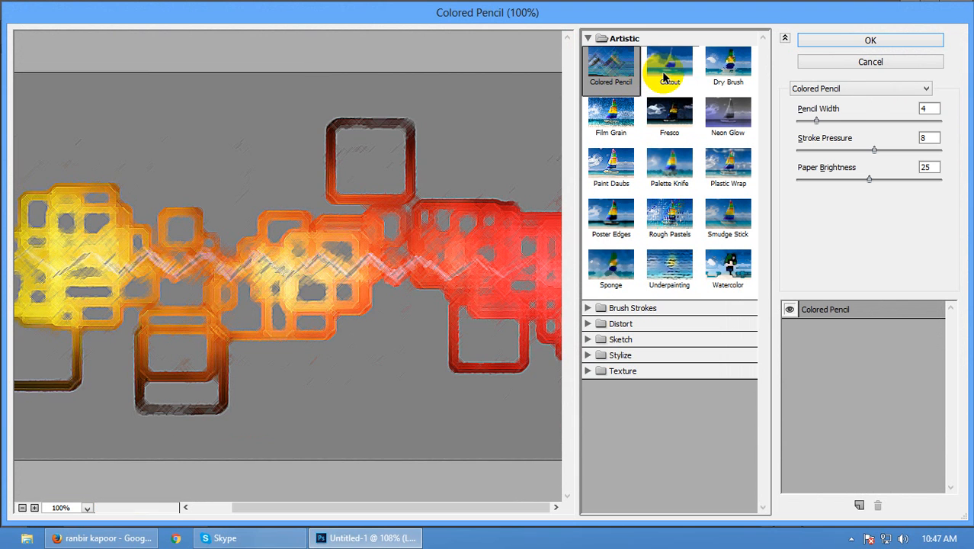
click(664, 76)
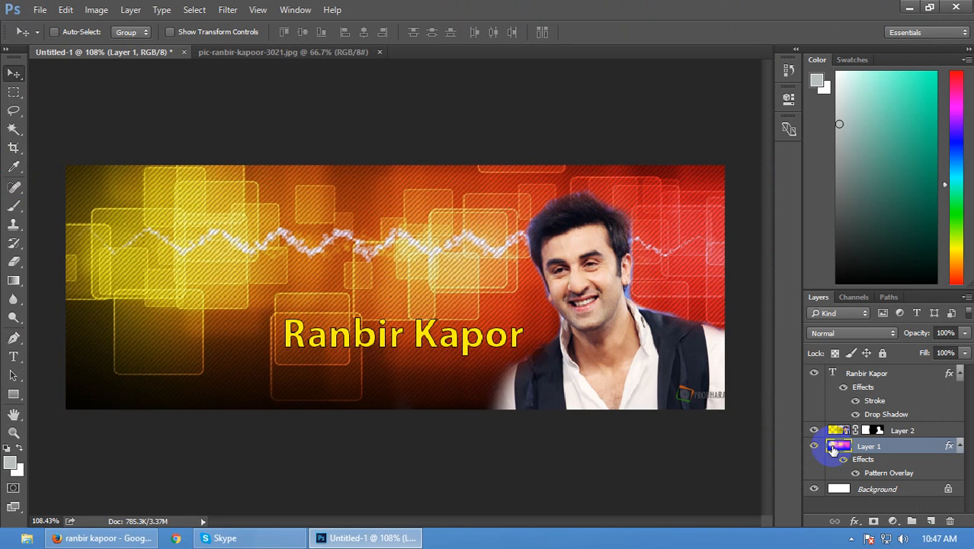
click(814, 449)
click(814, 449)
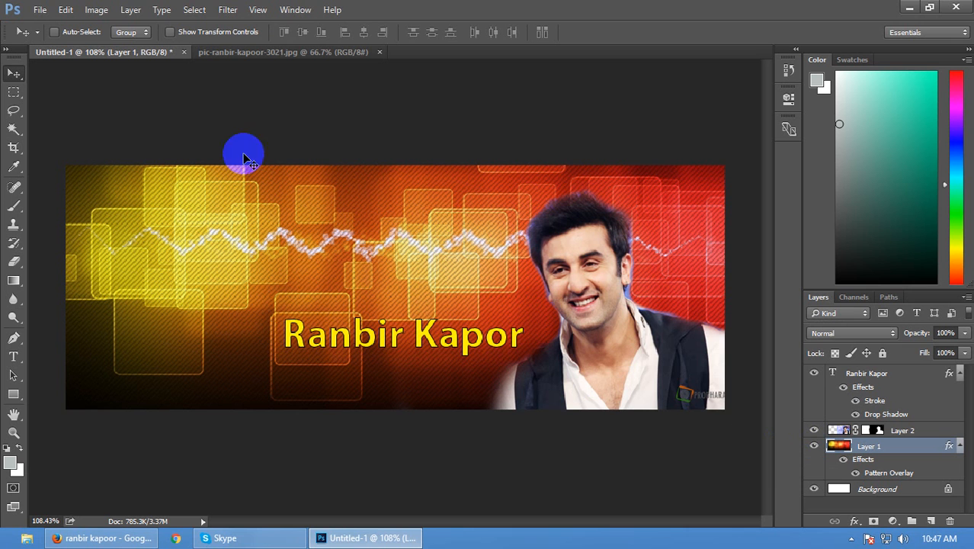
Open the Filter Gallery for Layer 1 and try Colored Pencil with pencil width 13, stroke pressure 10 and paper brightness 21
click(227, 10)
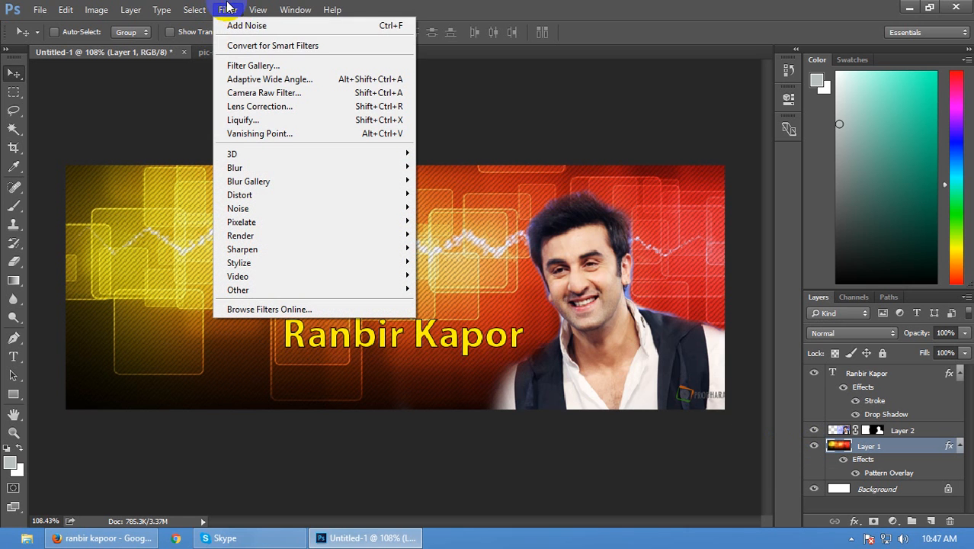
click(253, 67)
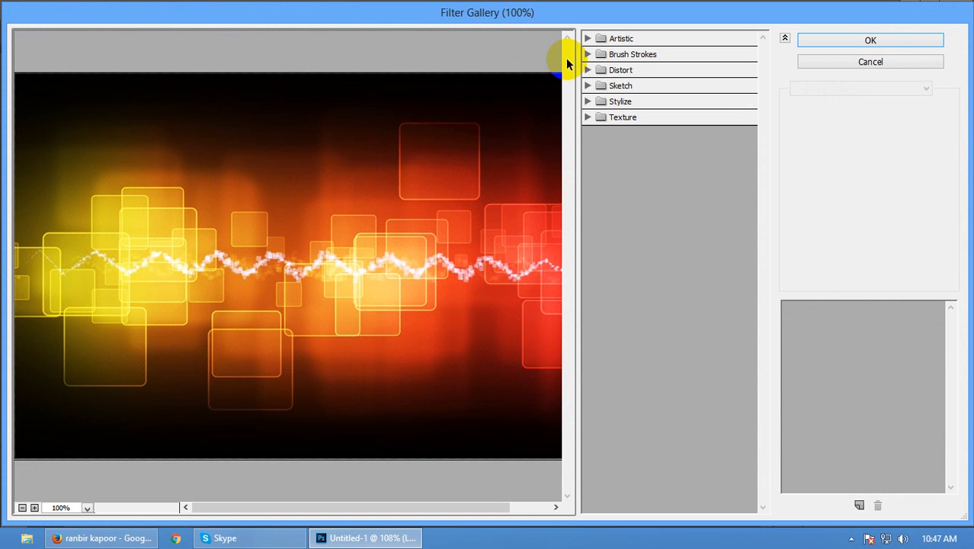
click(589, 38)
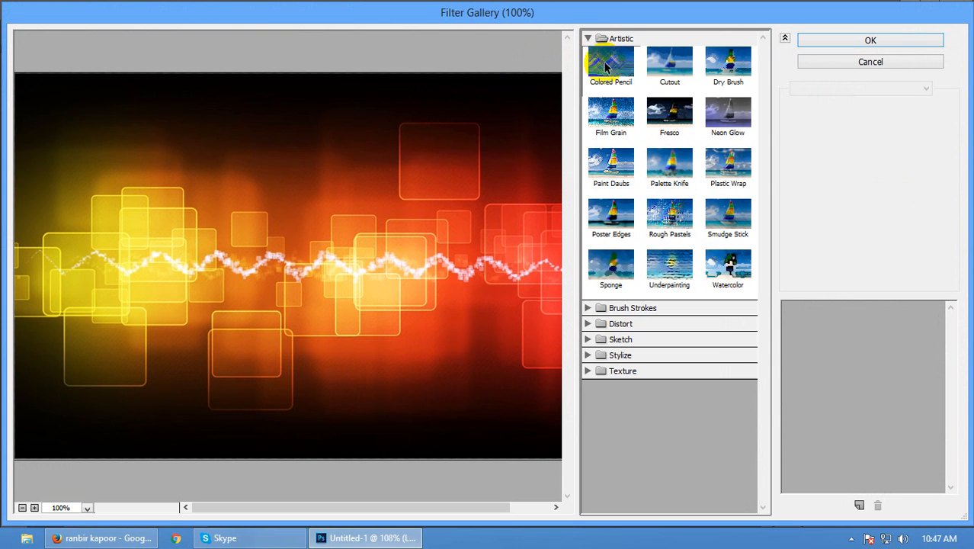
click(613, 63)
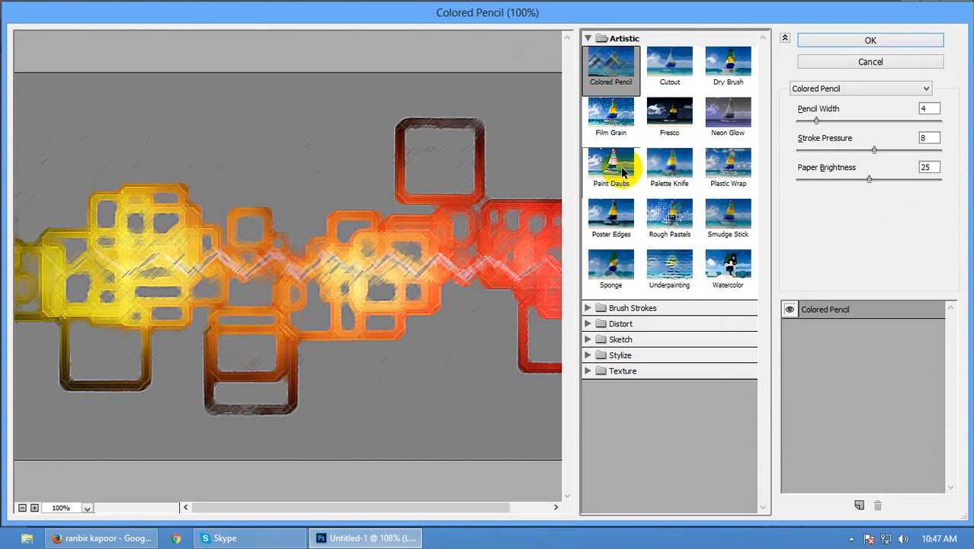
mouse_move(391, 245)
mouse_down()
mouse_move(228, 245)
mouse_move(413, 224)
mouse_up()
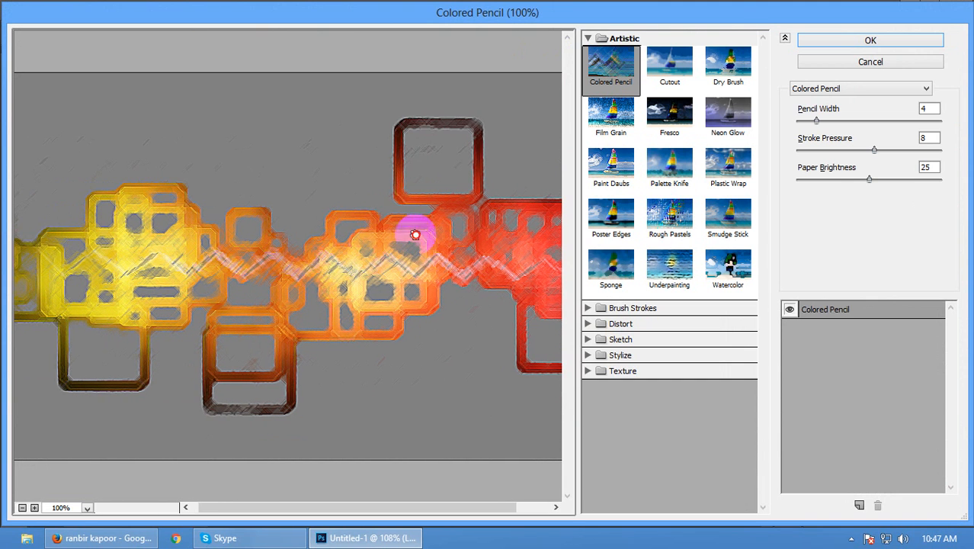
mouse_move(802, 122)
mouse_down()
mouse_move(869, 124)
mouse_move(833, 149)
mouse_move(890, 153)
mouse_up()
drag(808, 182, 858, 183)
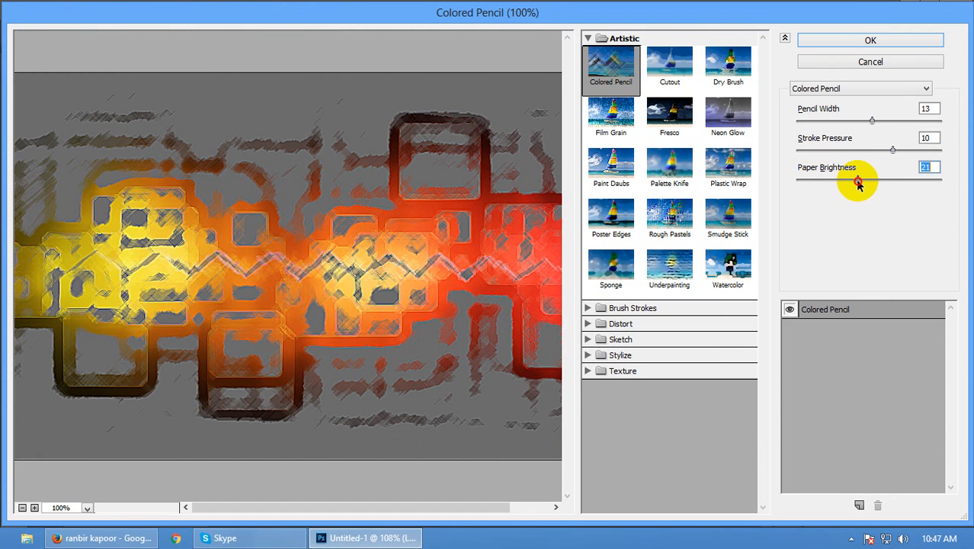
Preview the Artistic filters Cutout, Dry Brush, Film Grain, Fresco, Neon Glow and Paint Daubs on Layer 1
click(668, 67)
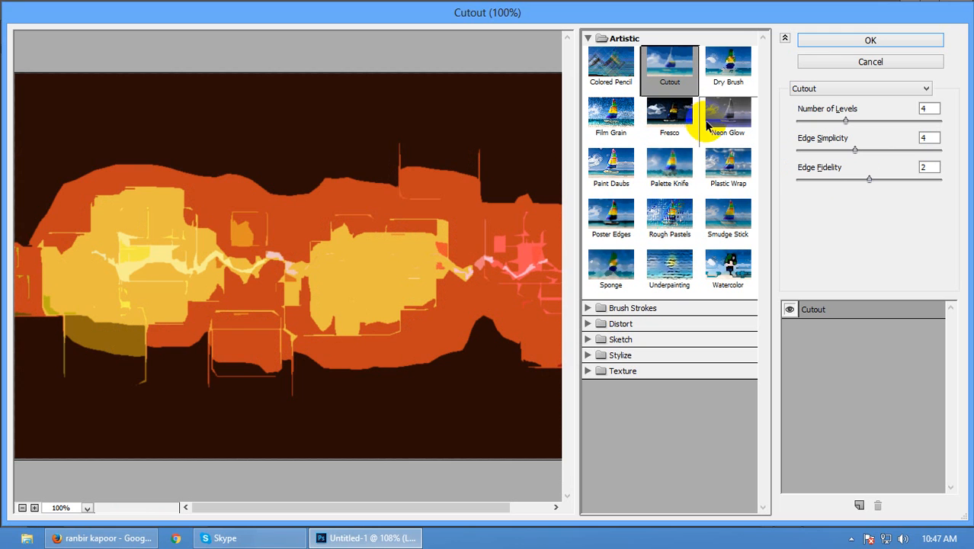
click(715, 82)
click(626, 122)
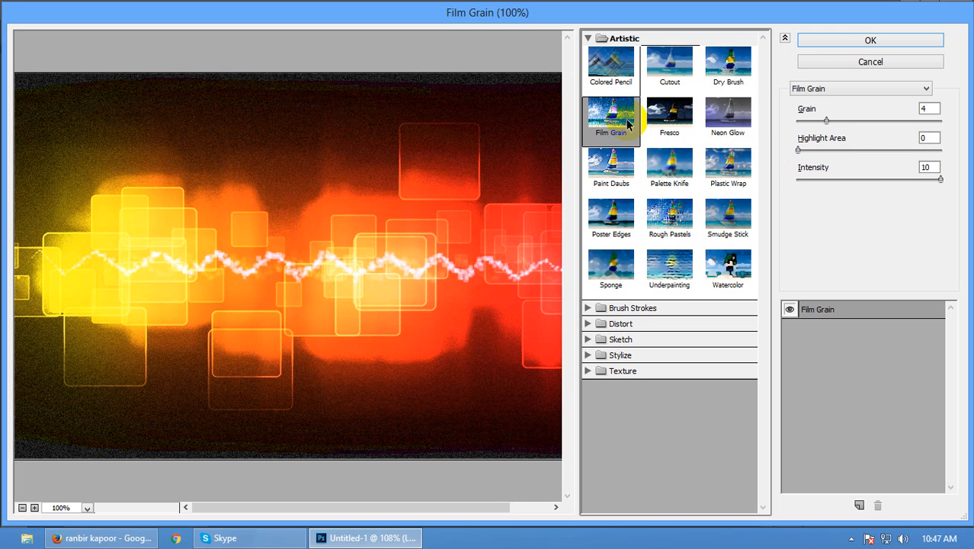
click(673, 141)
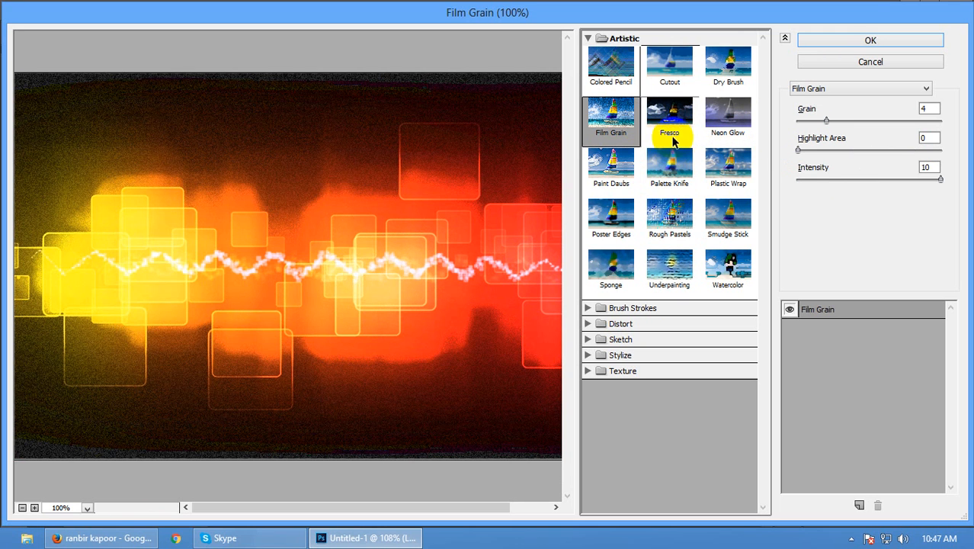
click(684, 161)
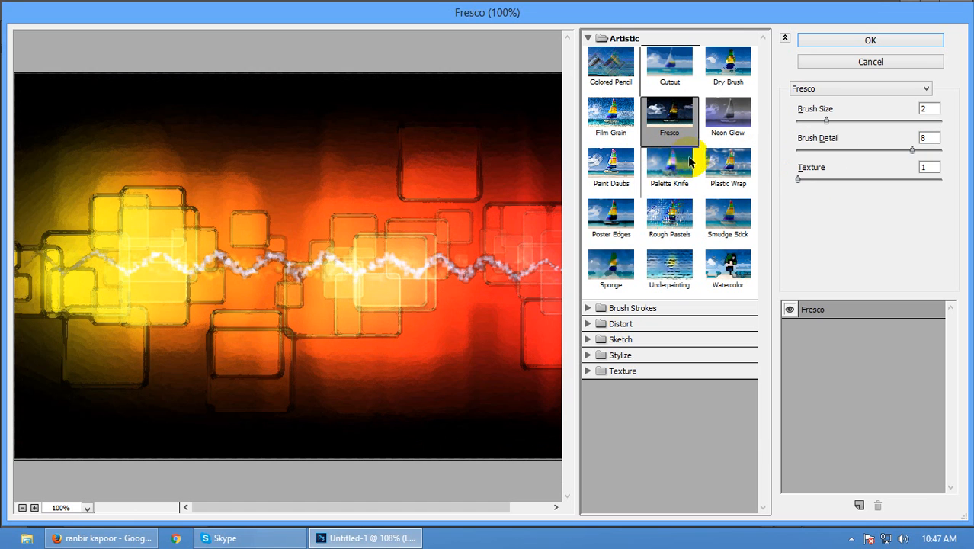
click(726, 126)
click(616, 169)
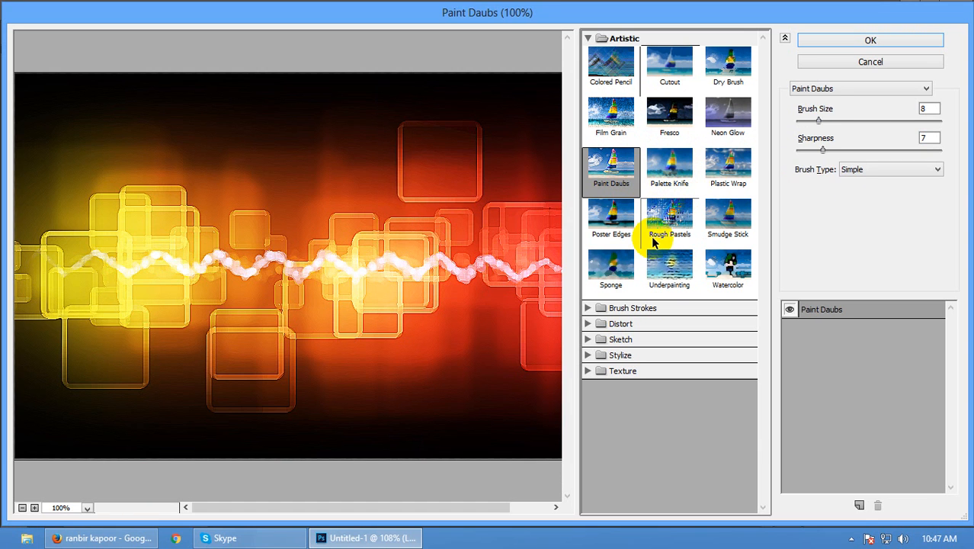
Preview the Artistic filters Palette Knife, Plastic Wrap, Rough Pastels, Sponge and Underpainting on Layer 1
click(658, 181)
click(713, 179)
click(646, 239)
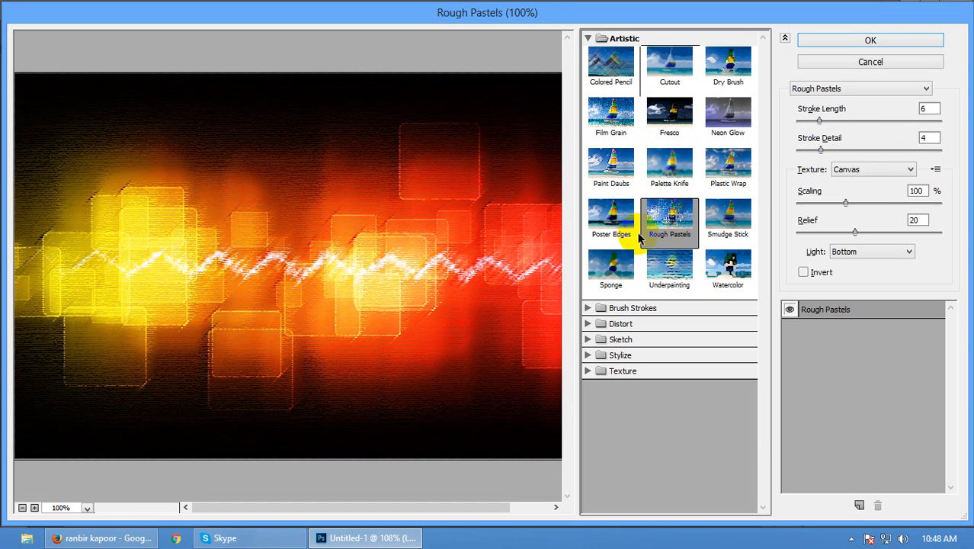
click(728, 169)
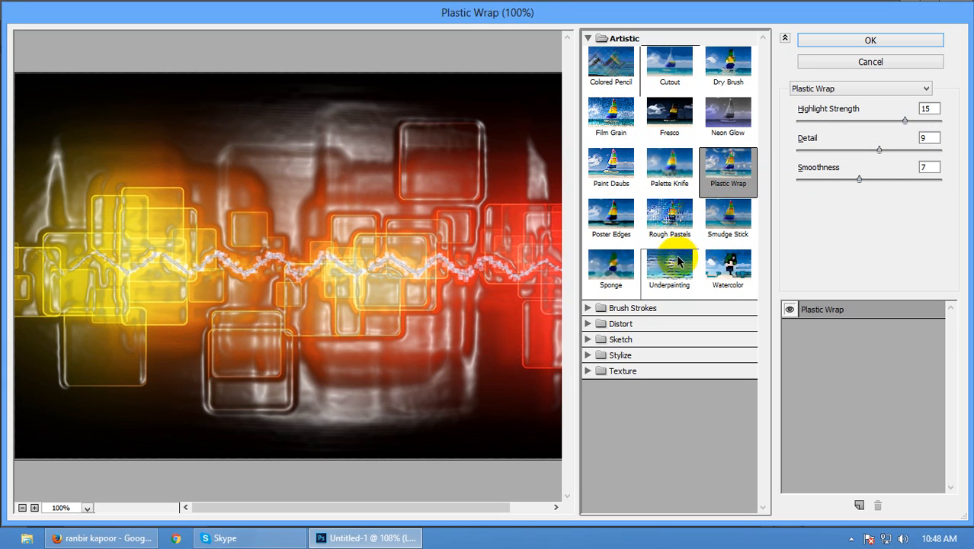
click(610, 263)
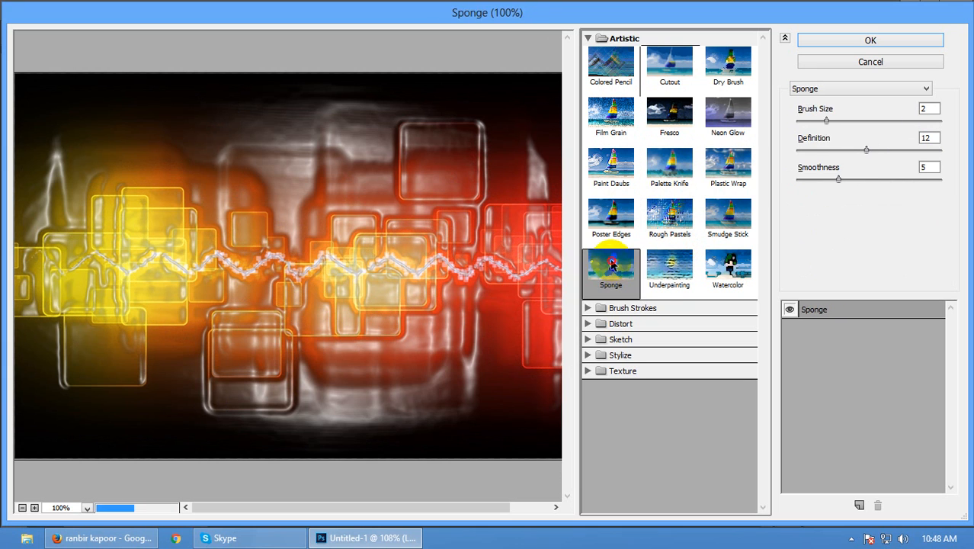
click(660, 265)
Preview the Brush Strokes filters Accented Edges, Angled Strokes, Crosshatch, Dark Strokes and Ink Outlines on Layer 1
click(588, 37)
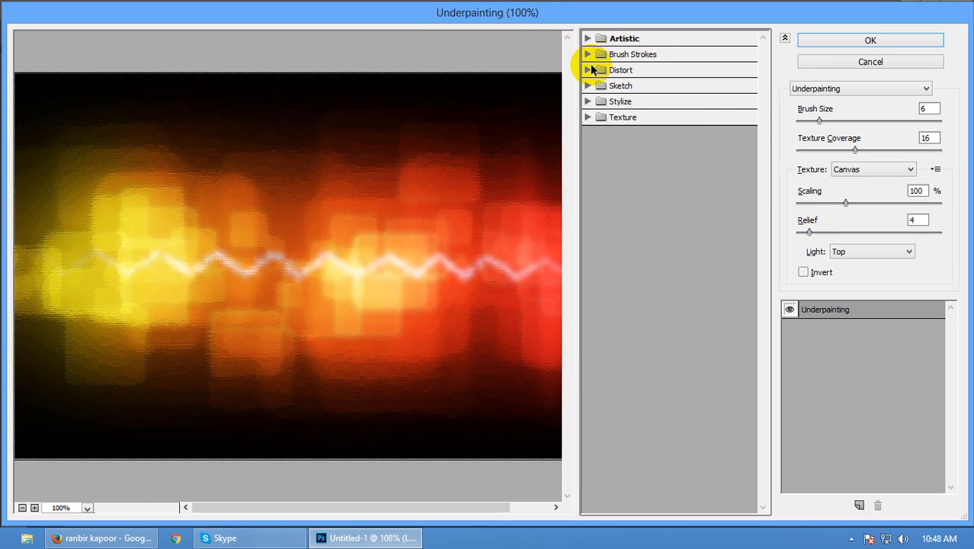
click(588, 54)
click(613, 85)
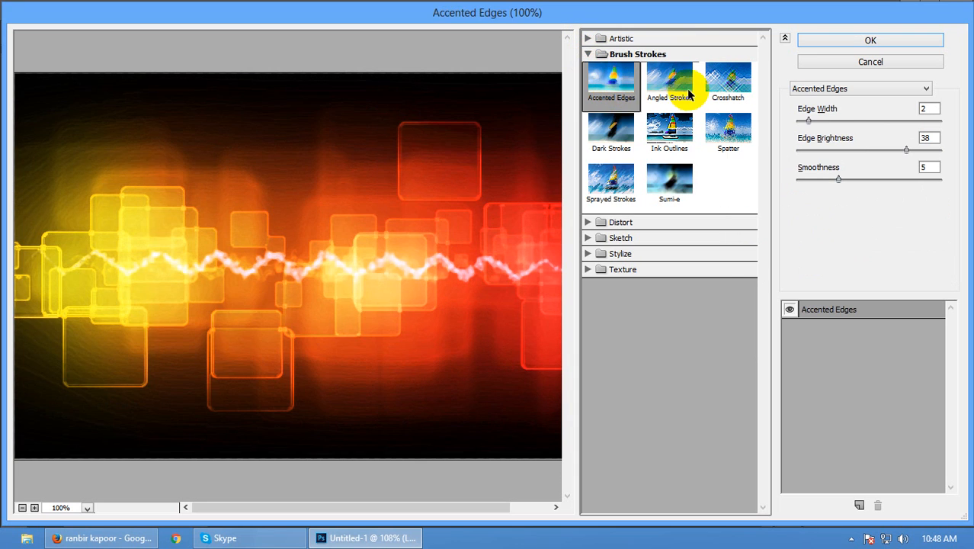
click(687, 92)
click(736, 86)
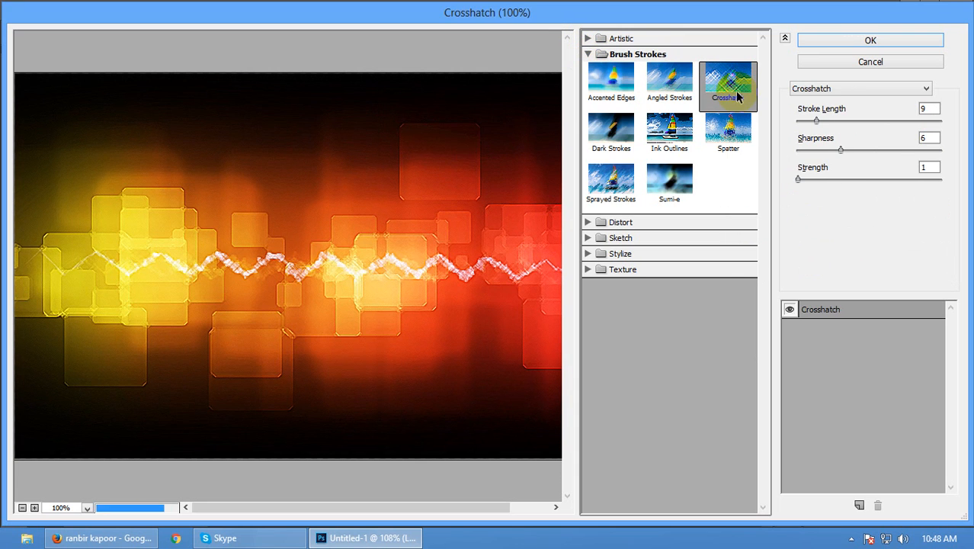
click(626, 143)
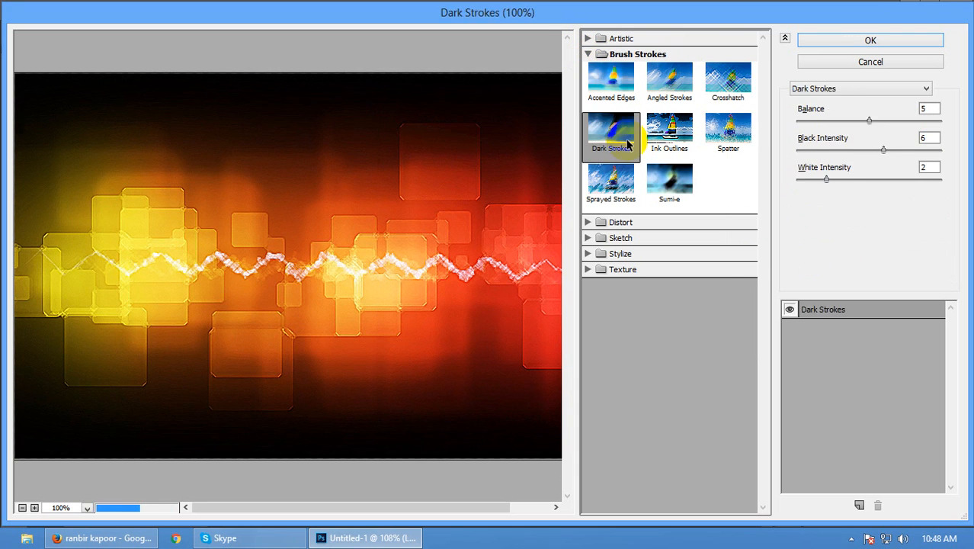
click(672, 142)
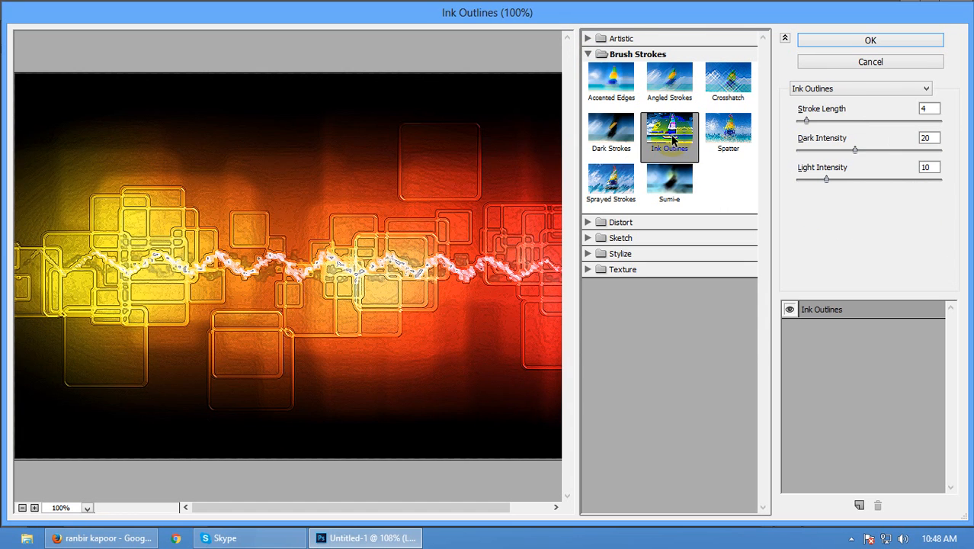
Preview the Spatter, Sprayed Strokes and Sumi-e filters on Layer 1, and return to Dark Strokes
click(726, 135)
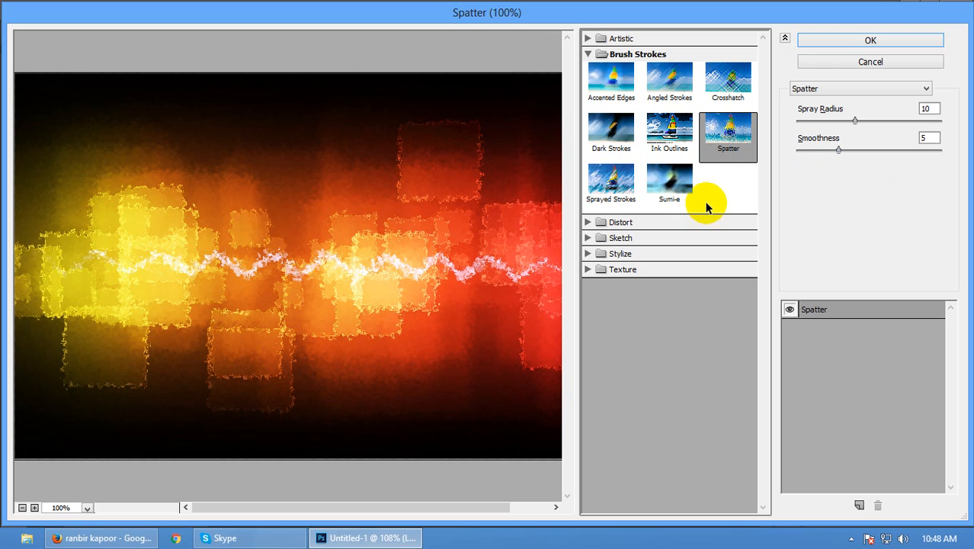
click(619, 197)
click(662, 189)
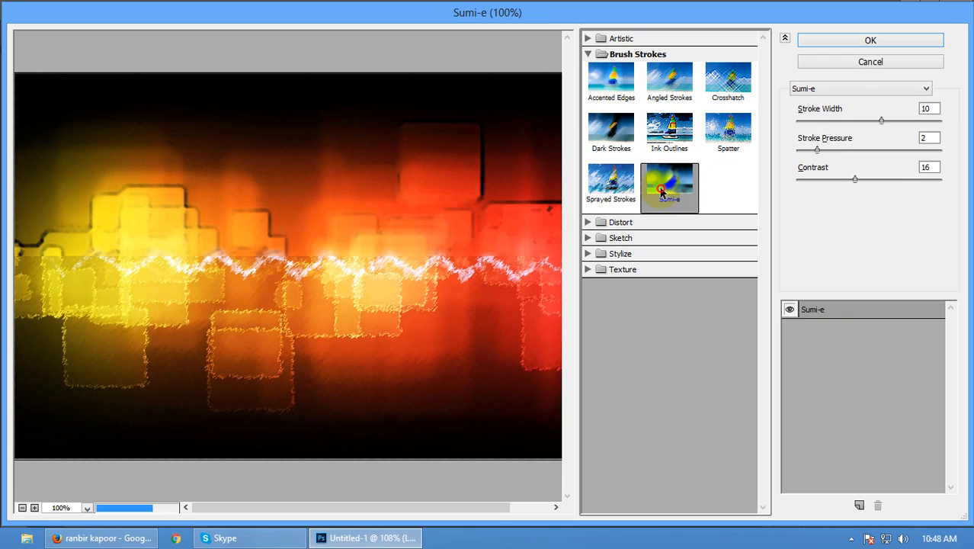
click(631, 190)
click(612, 140)
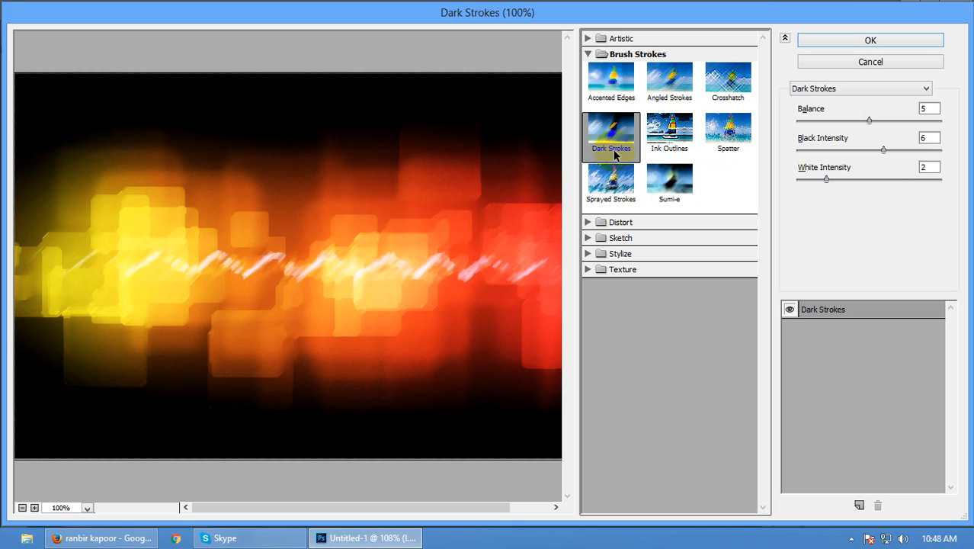
Preview the Distort filters Diffuse Glow, Glass and Ocean Ripple on Layer 1
click(588, 54)
click(589, 68)
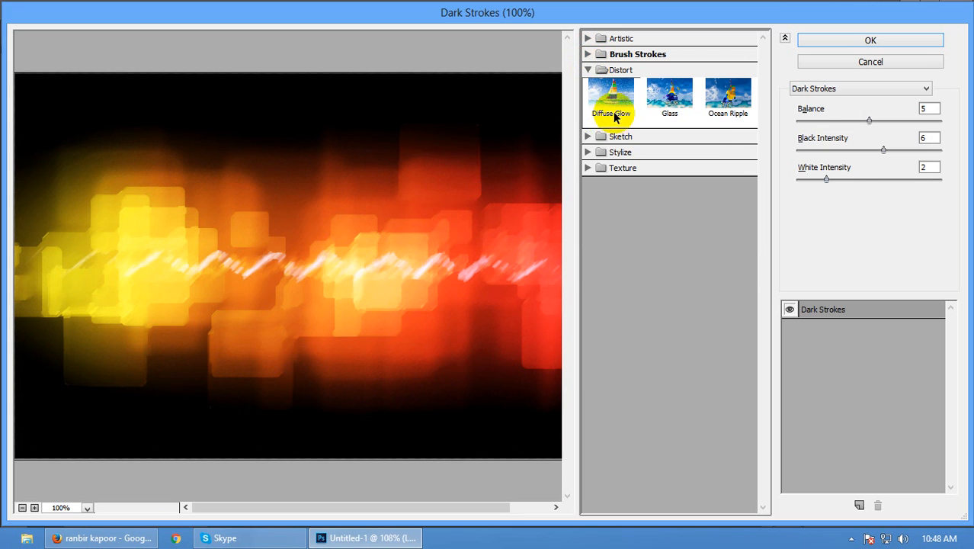
click(614, 112)
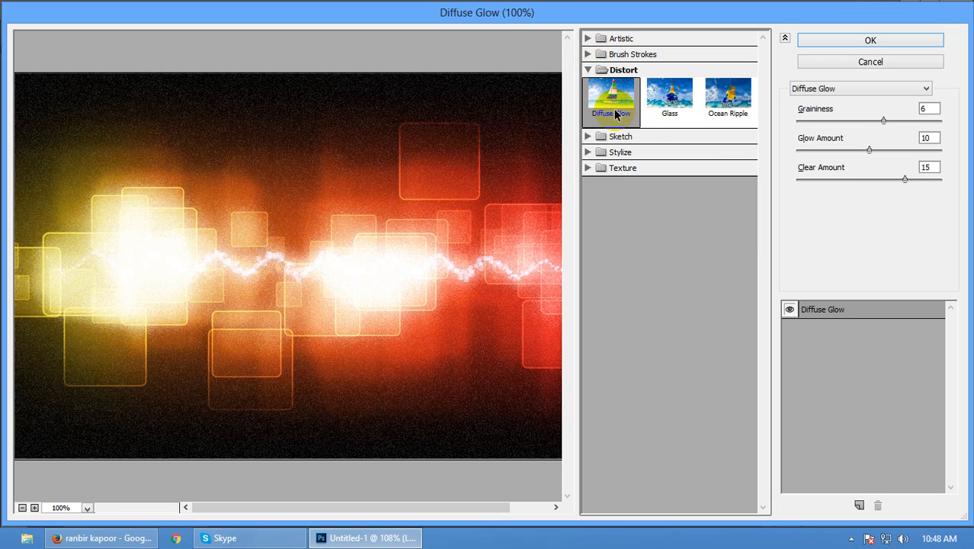
click(678, 107)
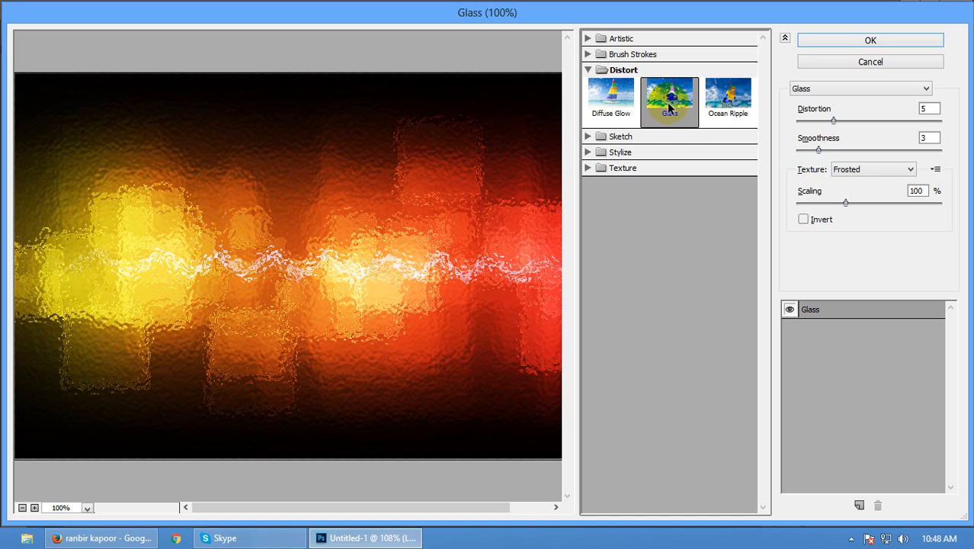
click(728, 103)
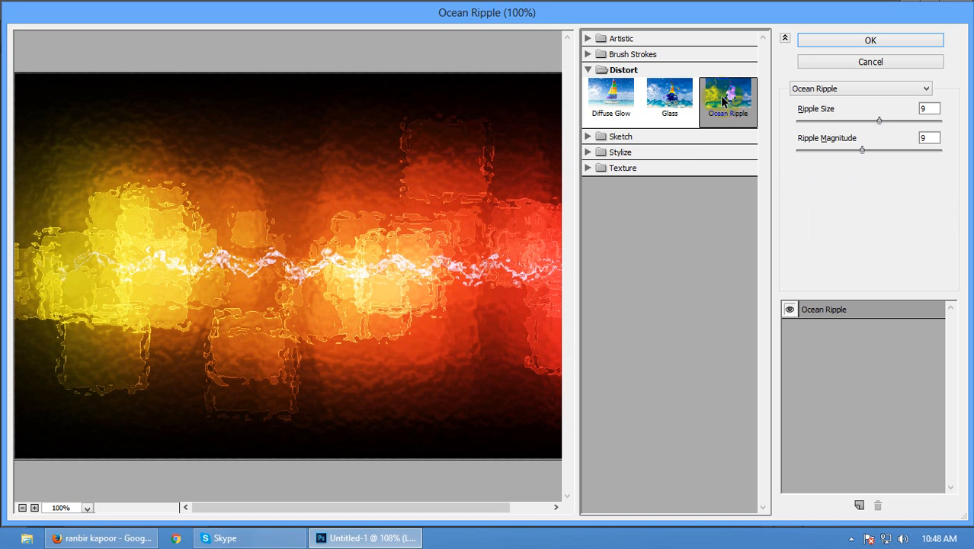
Preview the Sketch filters Bas Relief, Chalk & Charcoal, Charcoal and Chrome on Layer 1
click(592, 136)
click(606, 164)
click(658, 160)
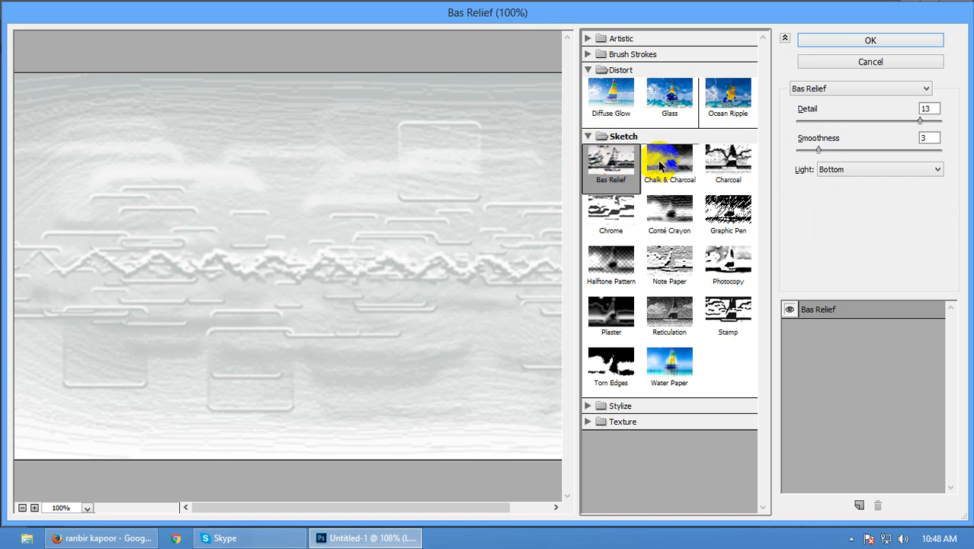
click(732, 160)
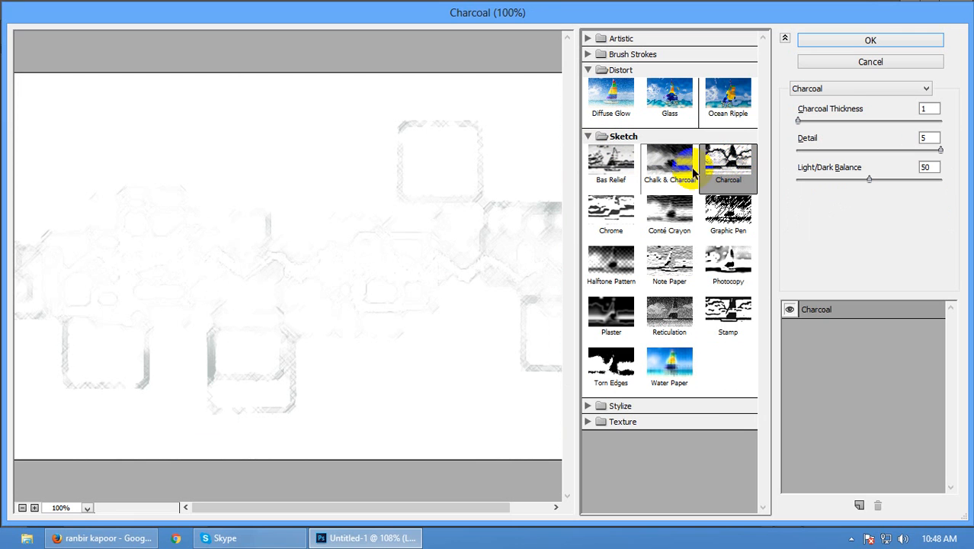
click(606, 218)
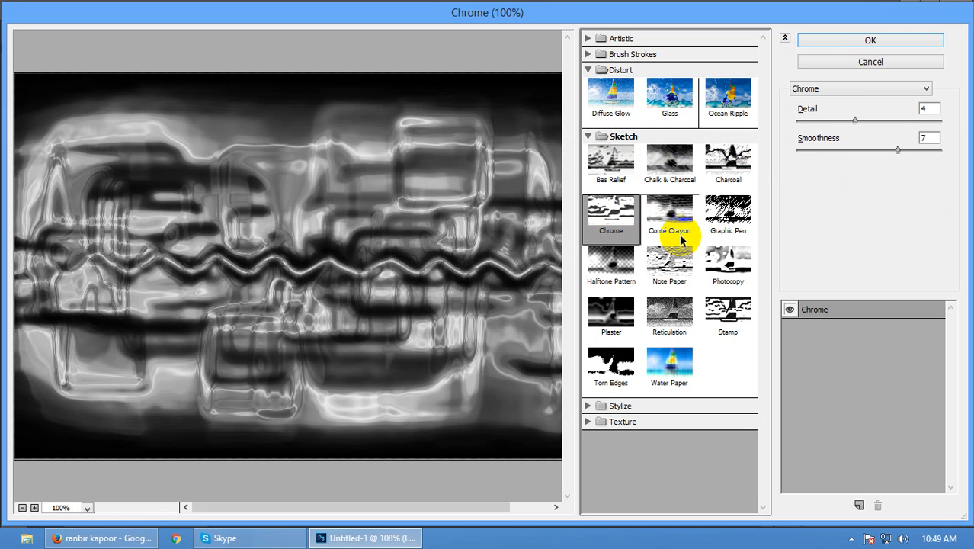
Preview the Sketch filters Conté Crayon, Graphic Pen, Note Paper, Photocopy and Reticulation on Layer 1
click(672, 233)
click(727, 231)
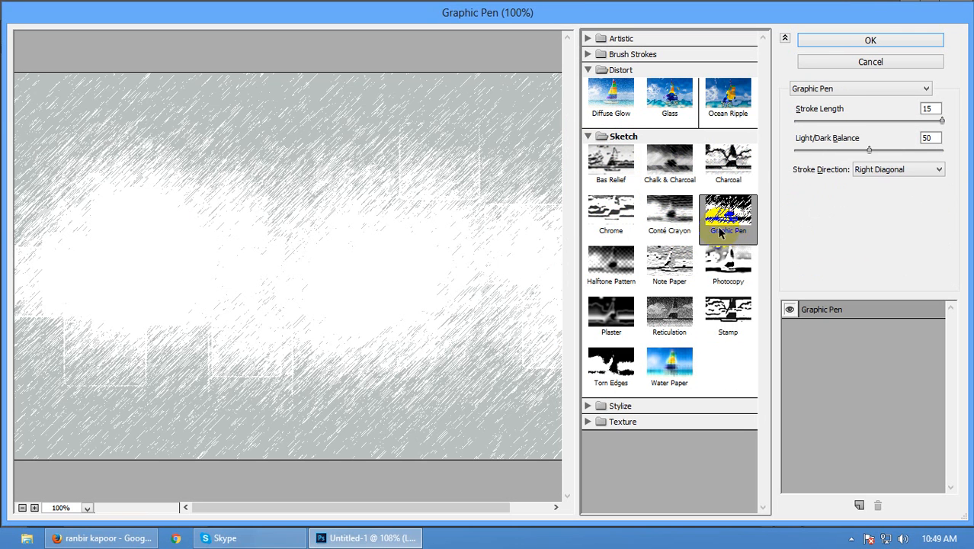
click(669, 258)
click(728, 273)
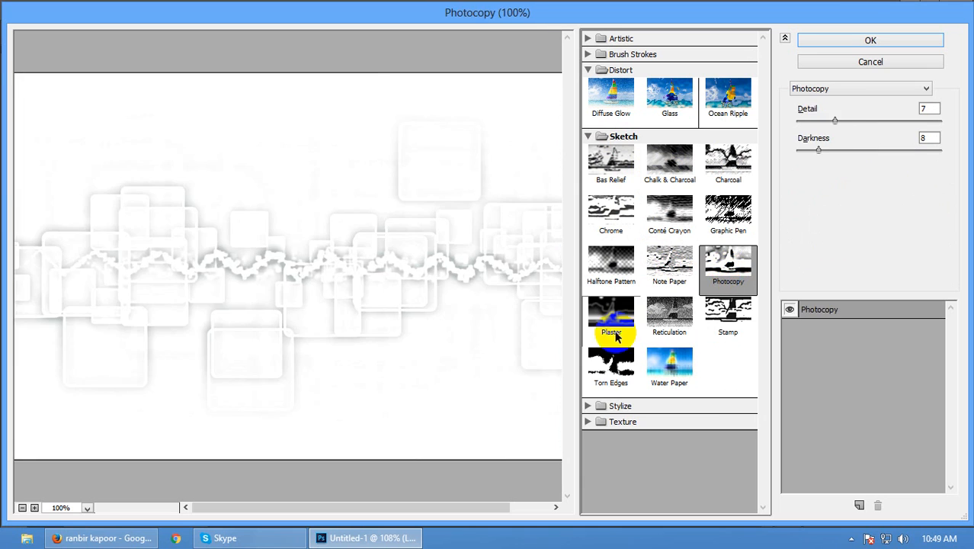
click(667, 306)
Preview the Stylize filter Glowing Edges on Layer 1, collapsing the filter categories already viewed
click(589, 69)
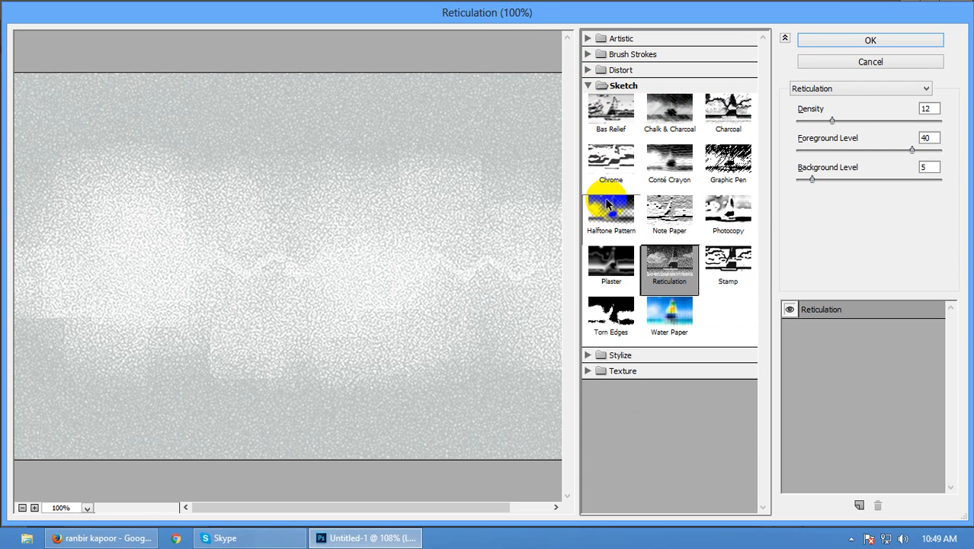
click(589, 84)
click(589, 101)
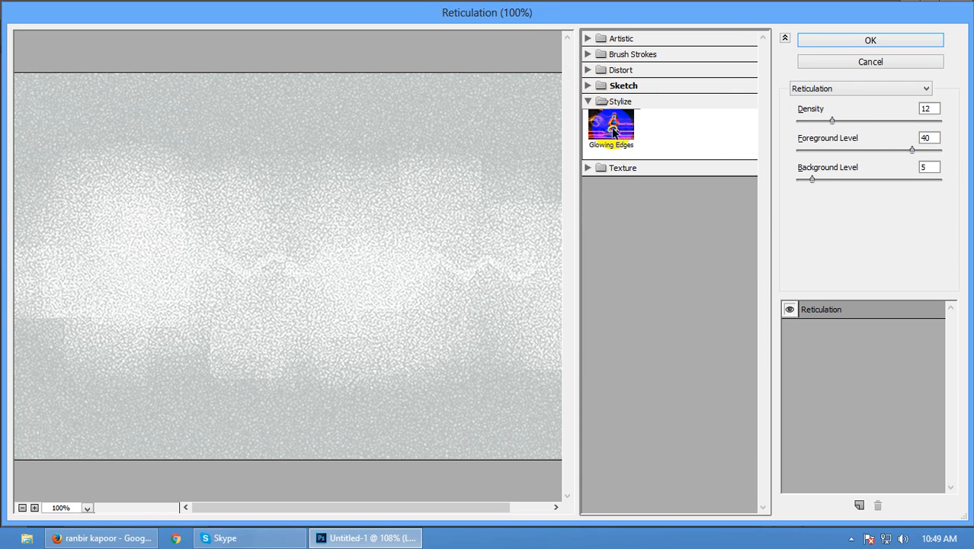
click(611, 130)
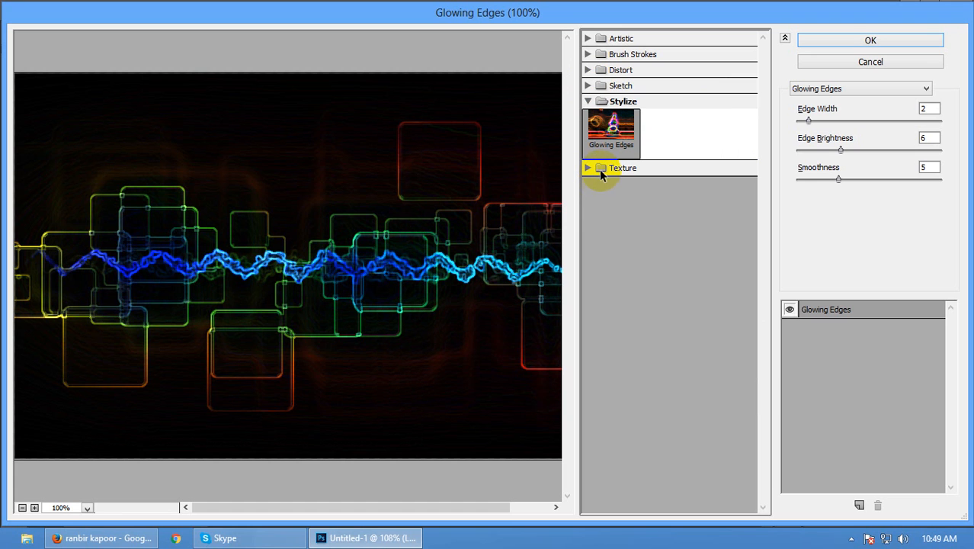
click(587, 101)
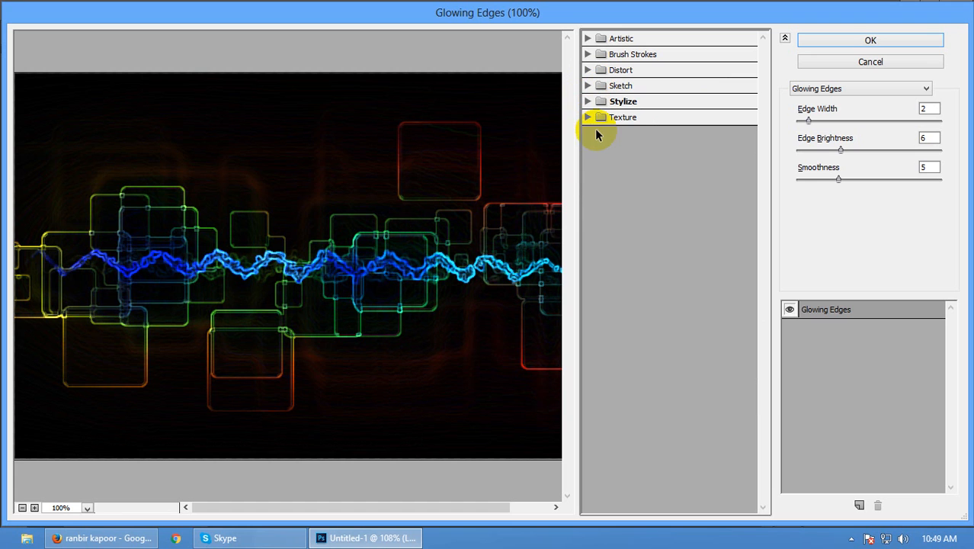
Preview the Texture filters Craquelure, Grain, Mosaic Tiles, Patchwork, Stained Glass and Texturizer on Layer 1
click(588, 117)
click(611, 141)
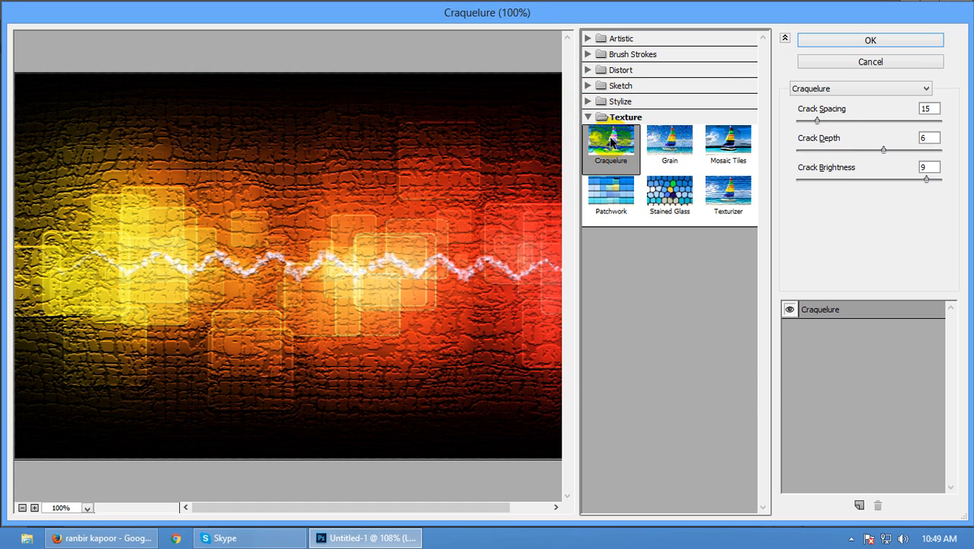
click(674, 149)
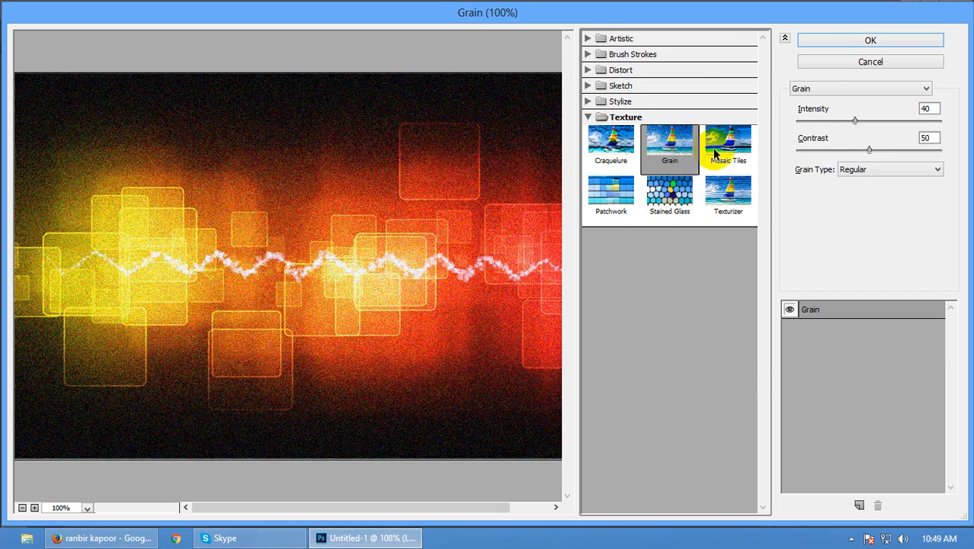
click(745, 152)
click(617, 196)
click(671, 197)
click(736, 206)
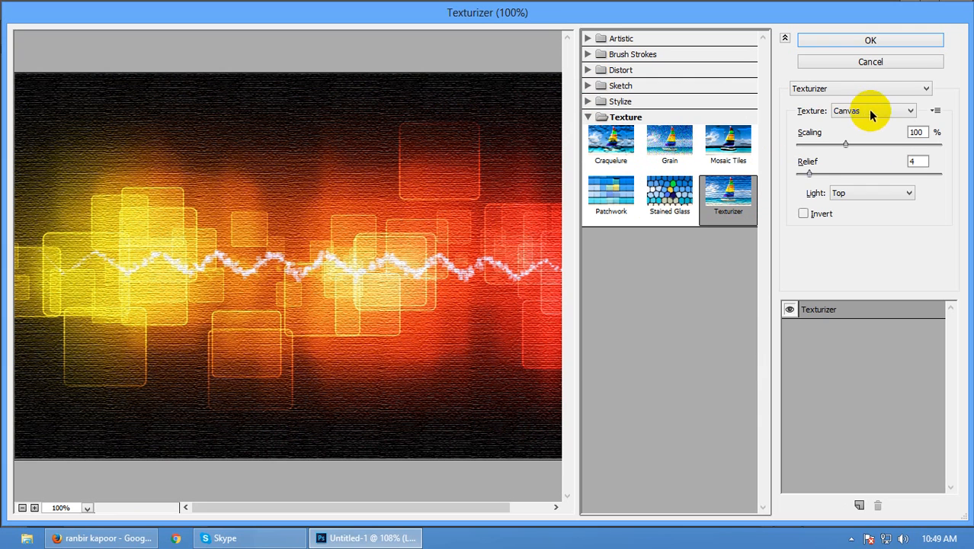
View the full list of filters, return to Stained Glass and try a different Cell Size
click(876, 89)
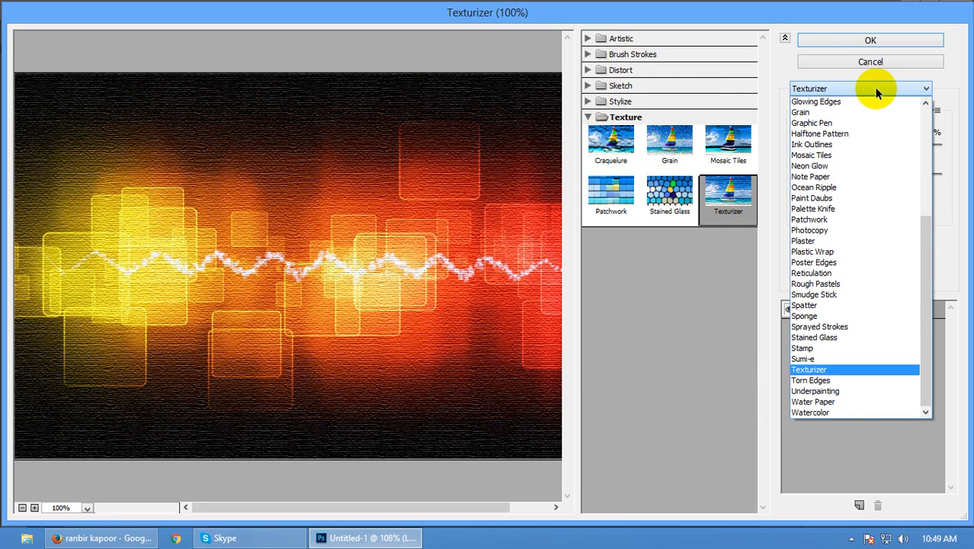
click(608, 361)
click(669, 194)
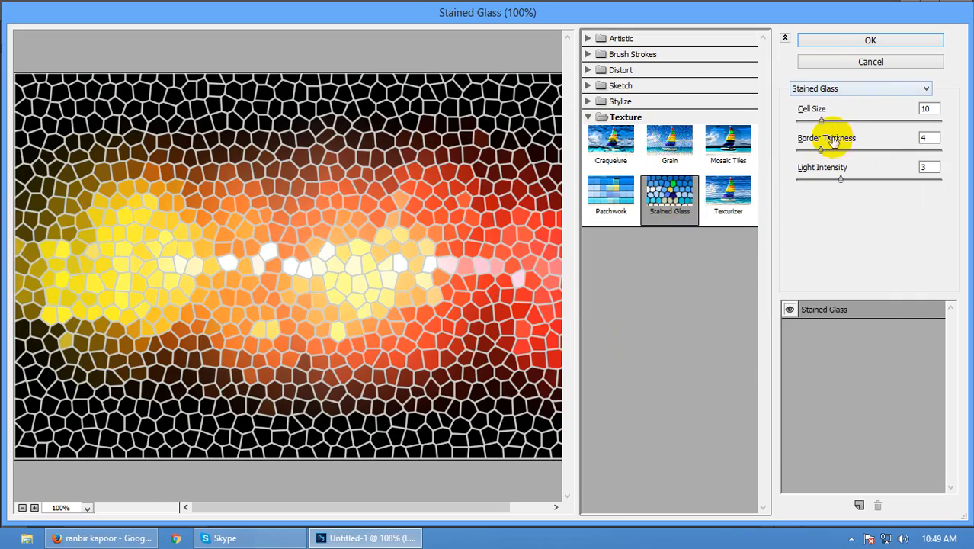
drag(822, 122, 797, 137)
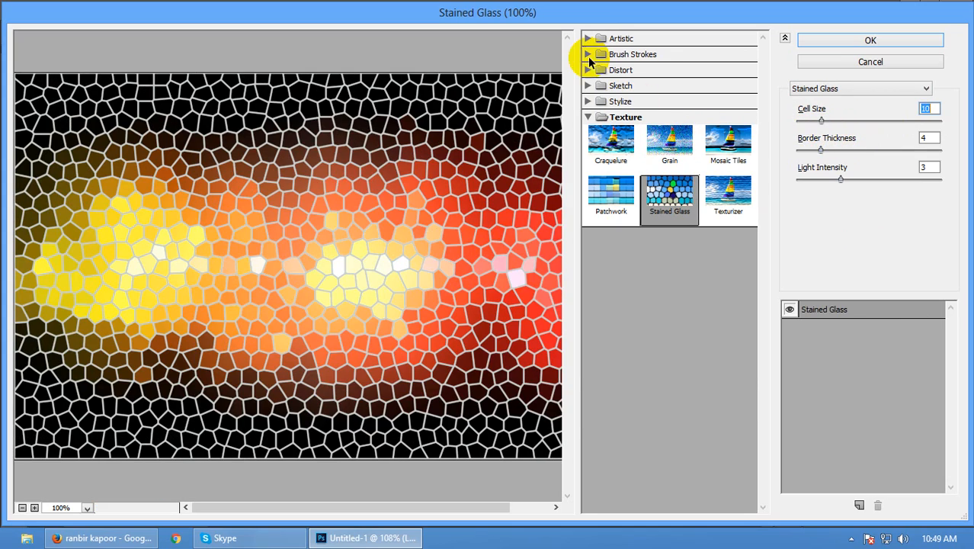
Compare the Brush Strokes filters Crosshatch and Dark Strokes, and apply Crosshatch to Layer 1
click(587, 54)
click(728, 80)
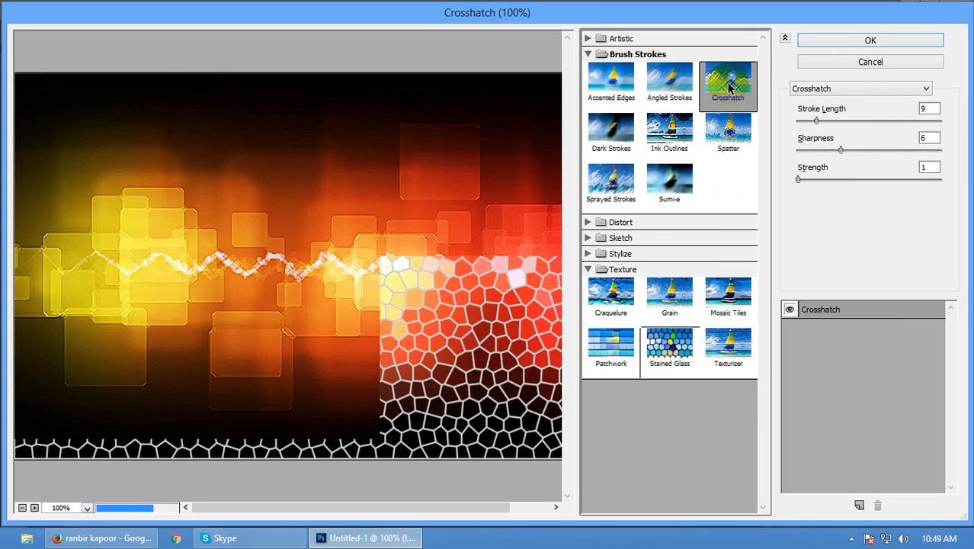
click(611, 132)
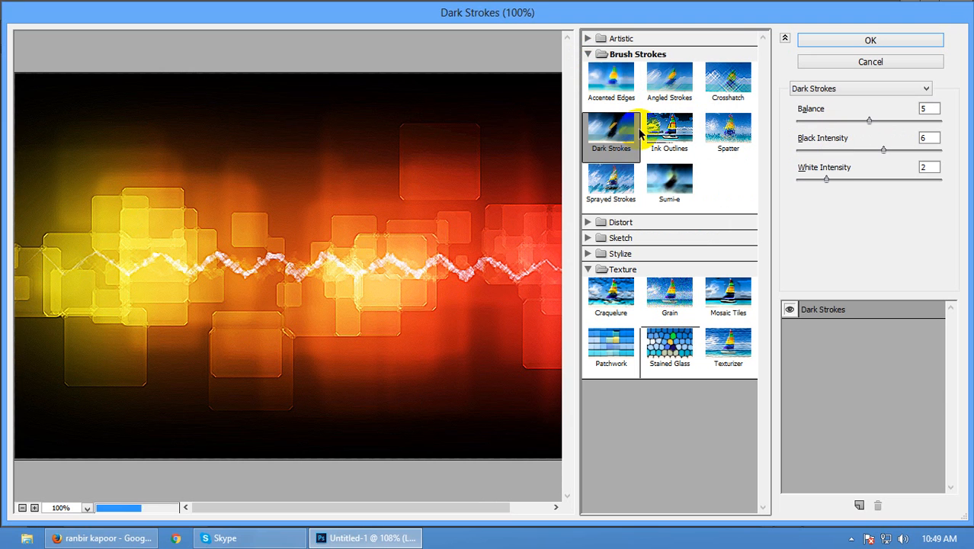
click(737, 73)
click(885, 39)
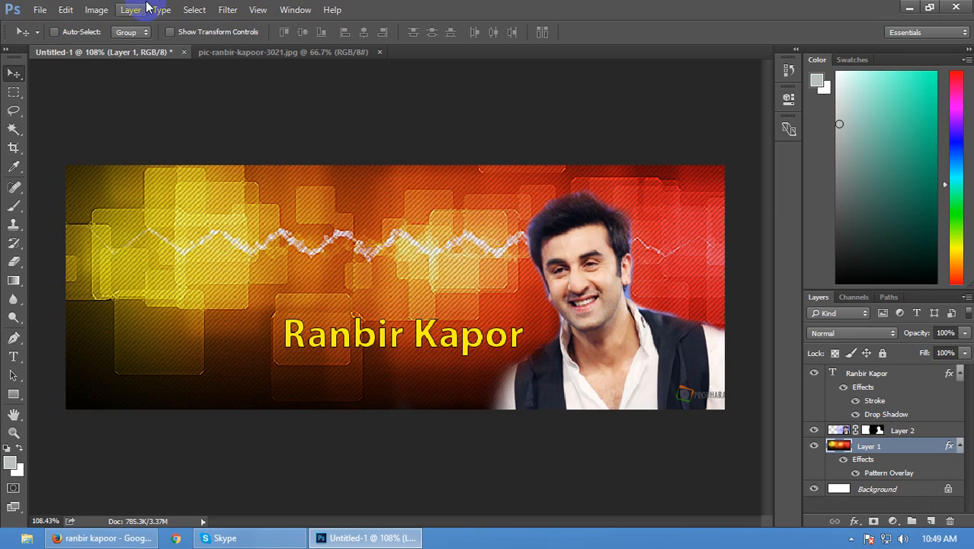
click(226, 10)
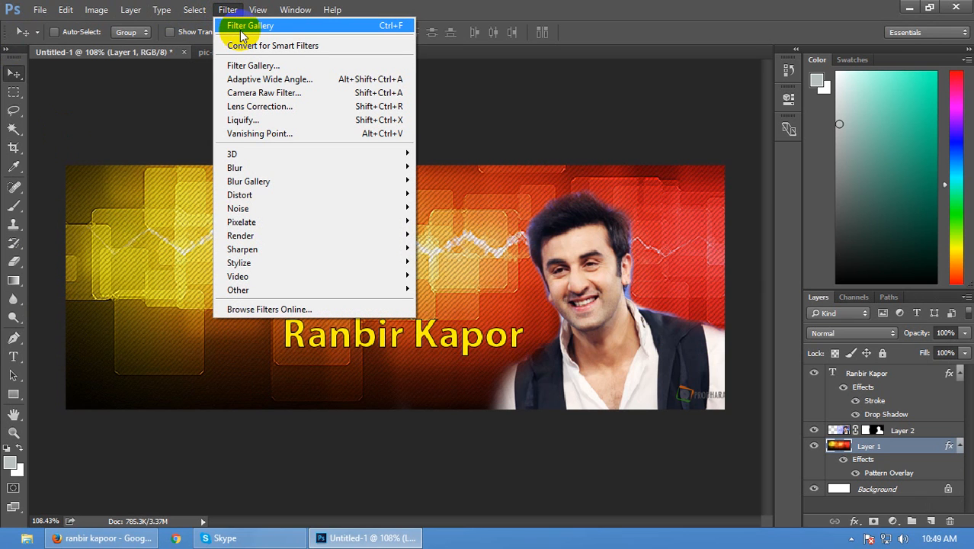
mouse_move(168, 7)
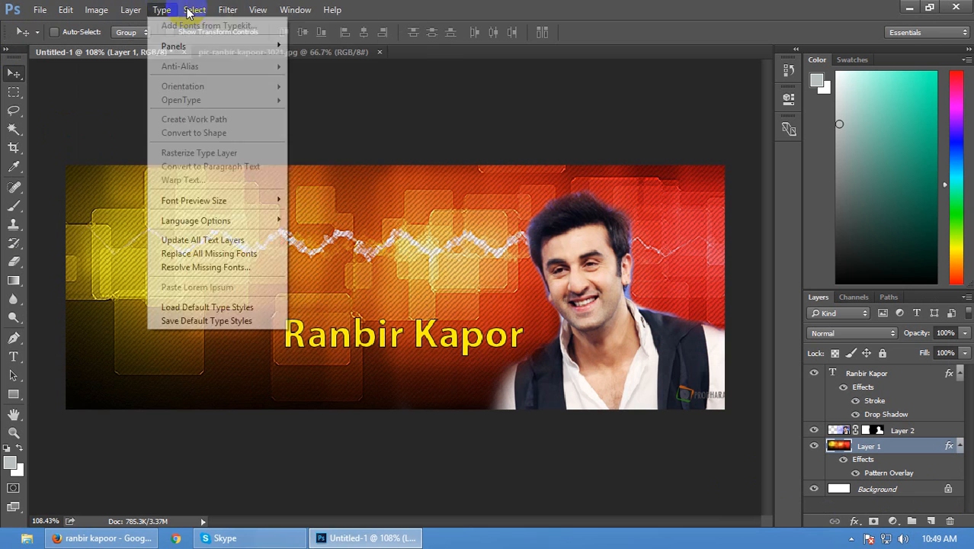
mouse_move(227, 10)
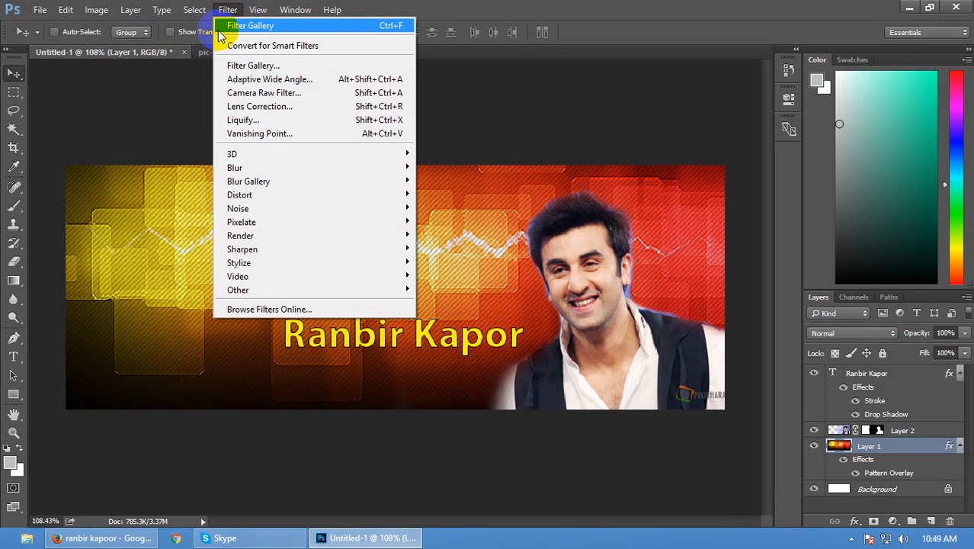
click(595, 497)
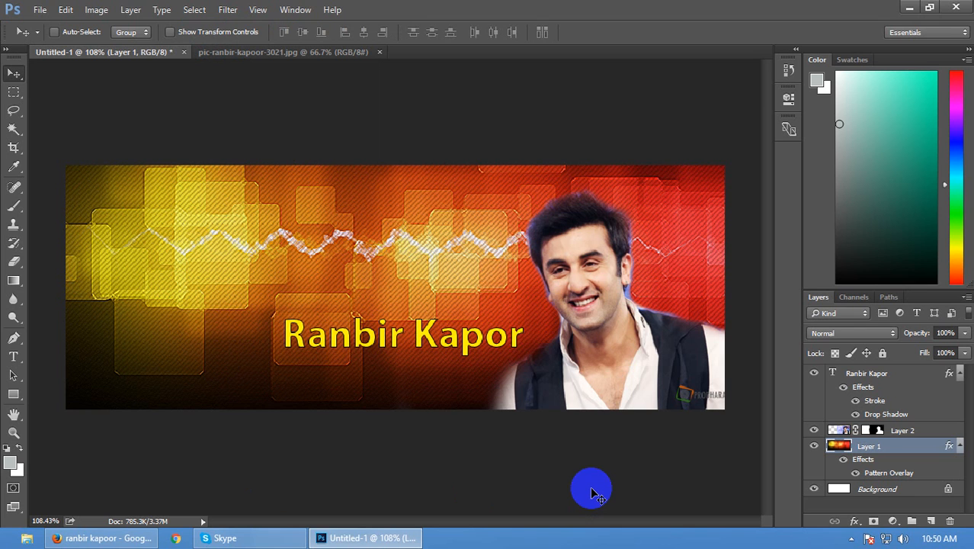
Open the layer style settings of Layer 1, try a Color Overlay and switch it off again
double_click(905, 448)
drag(737, 86, 771, 38)
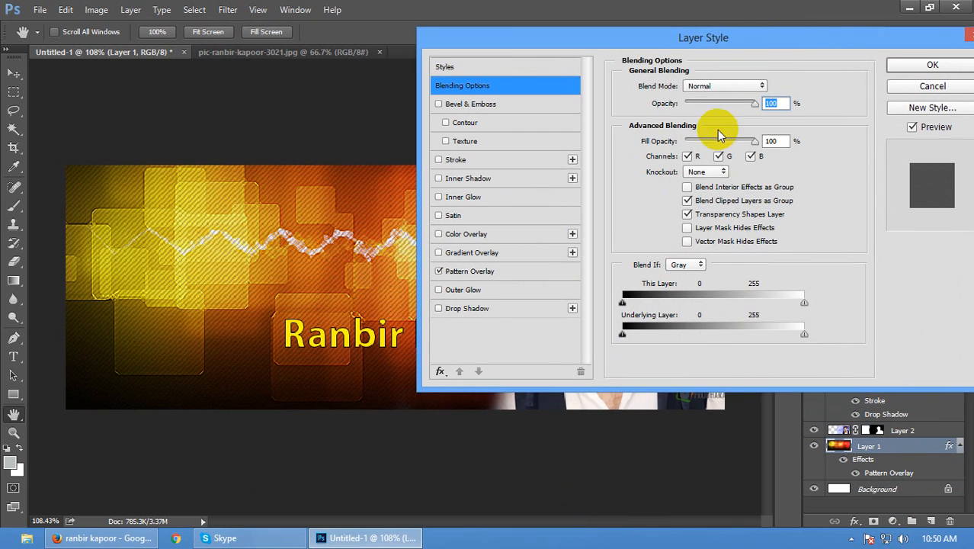
click(526, 237)
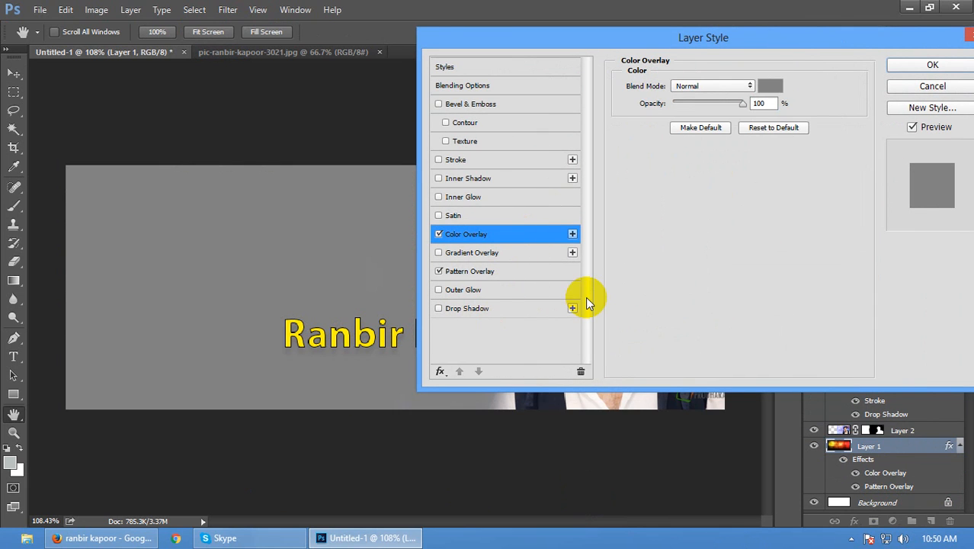
click(732, 87)
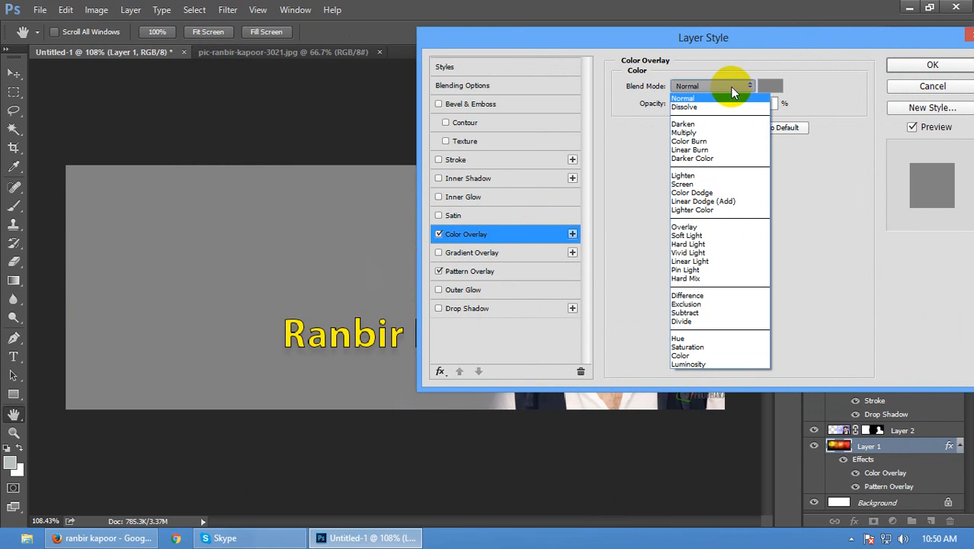
click(730, 86)
click(438, 234)
Add a Gradient Overlay to Layer 1 with the Multiply blend mode and 66% opacity
click(439, 253)
click(710, 86)
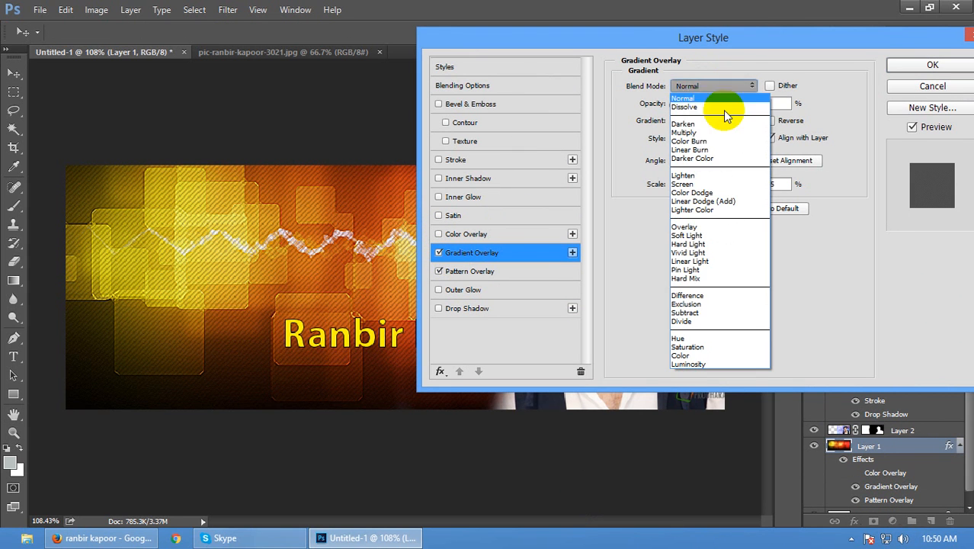
click(724, 131)
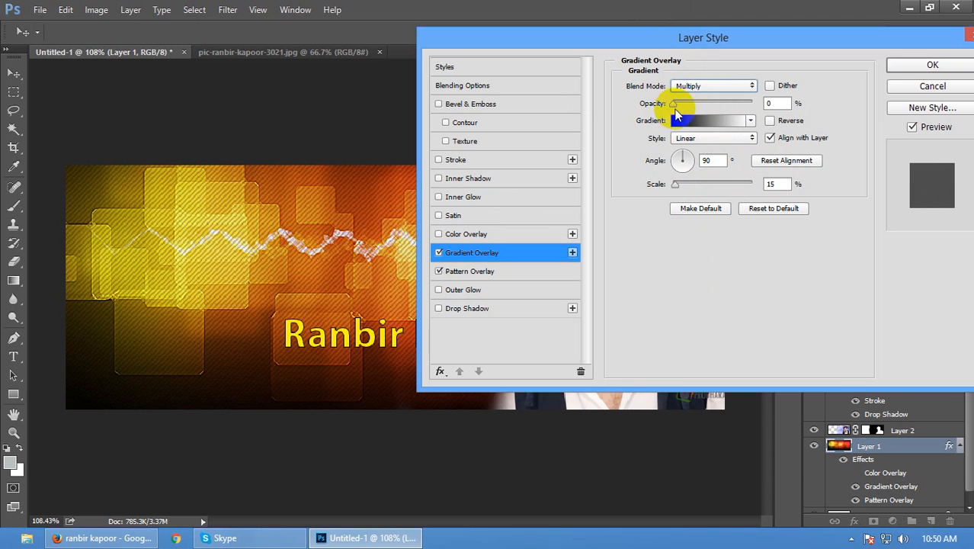
drag(674, 103, 726, 105)
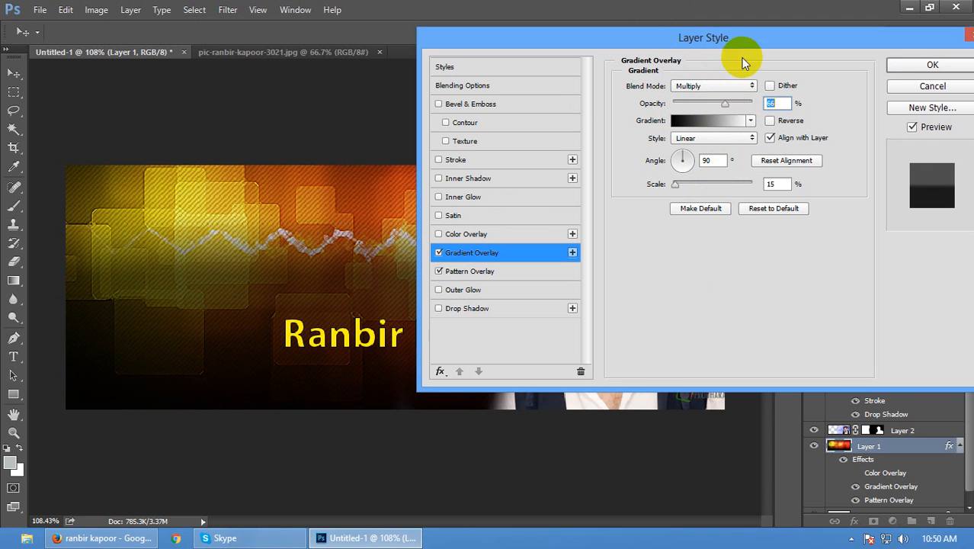
drag(841, 41, 747, 35)
Make the Gradient Overlay radial, keep it aligned with the layer and set its scale to 124%
click(725, 137)
click(733, 155)
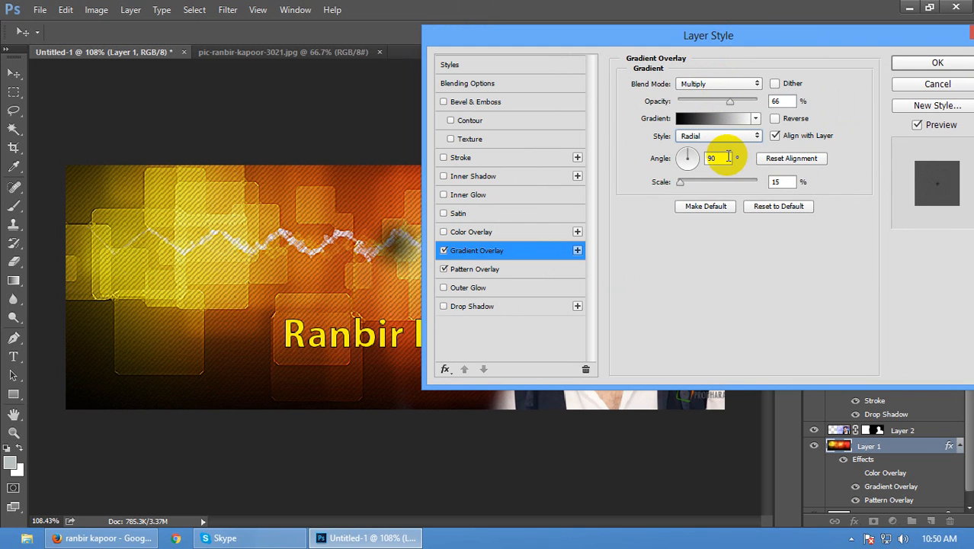
click(776, 135)
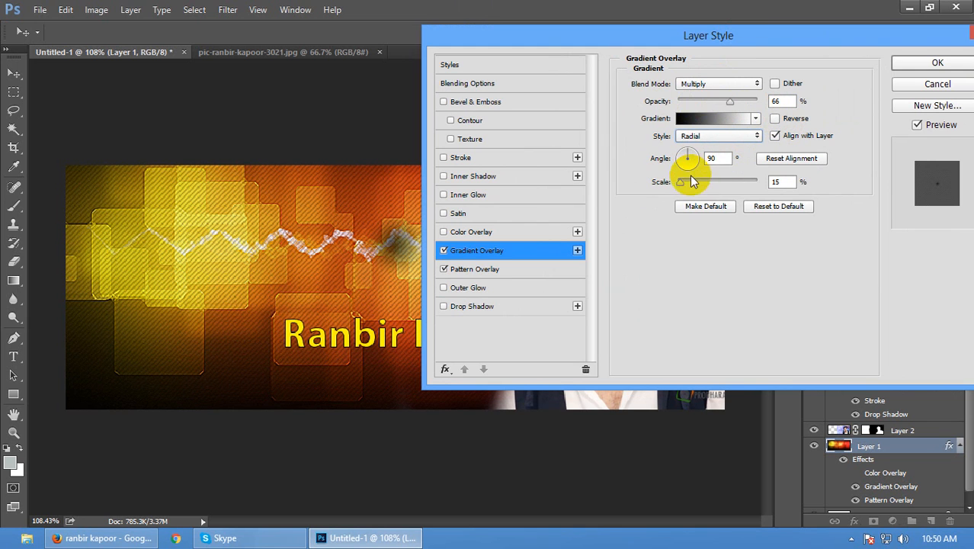
drag(680, 182, 741, 182)
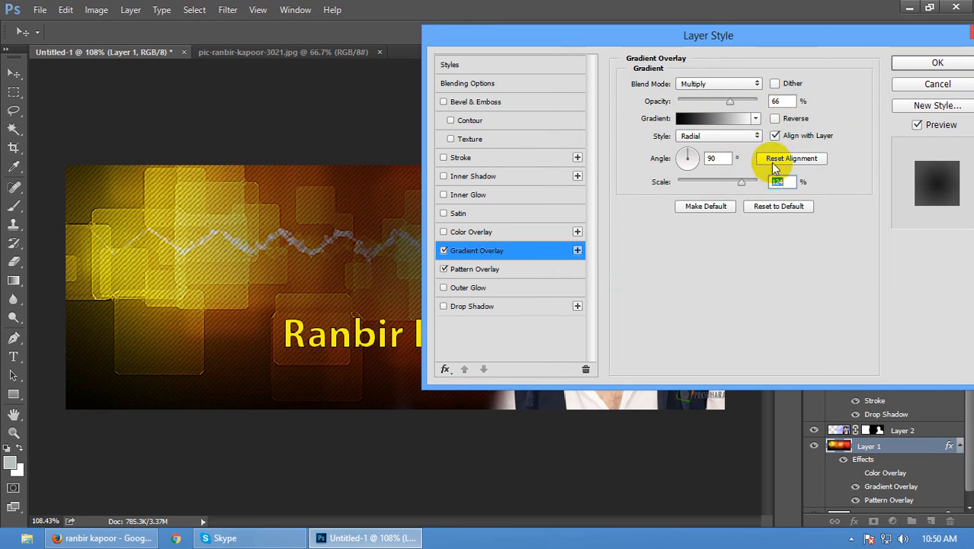
Reverse Layer 1's Gradient Overlay, set its scale to 150% and raise its opacity to 77%
click(775, 118)
drag(717, 33, 874, 50)
drag(898, 198, 942, 200)
drag(853, 67, 799, 80)
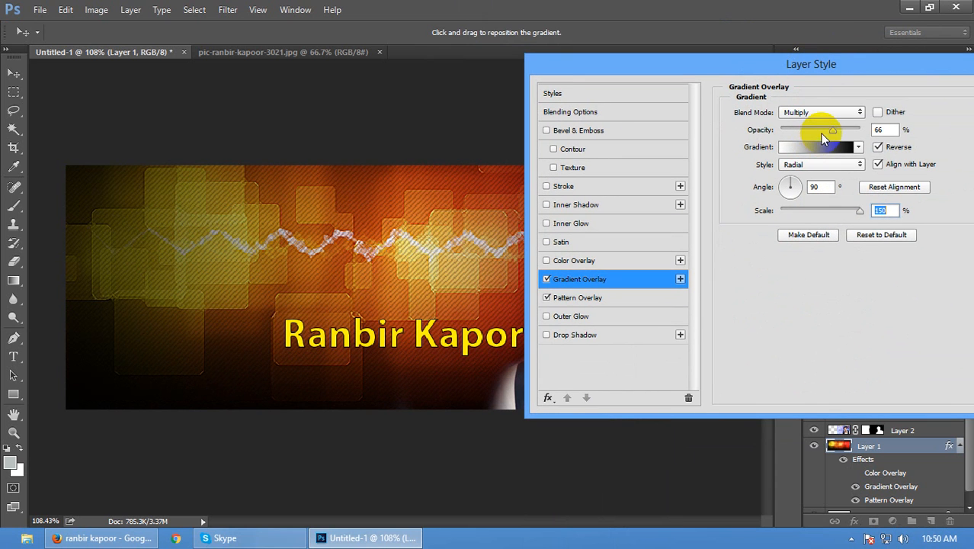
mouse_move(836, 131)
mouse_down()
mouse_move(882, 130)
mouse_move(808, 135)
mouse_move(867, 132)
mouse_move(821, 134)
mouse_move(844, 143)
mouse_up()
mouse_move(904, 70)
mouse_down()
mouse_move(880, 68)
mouse_move(920, 69)
mouse_up()
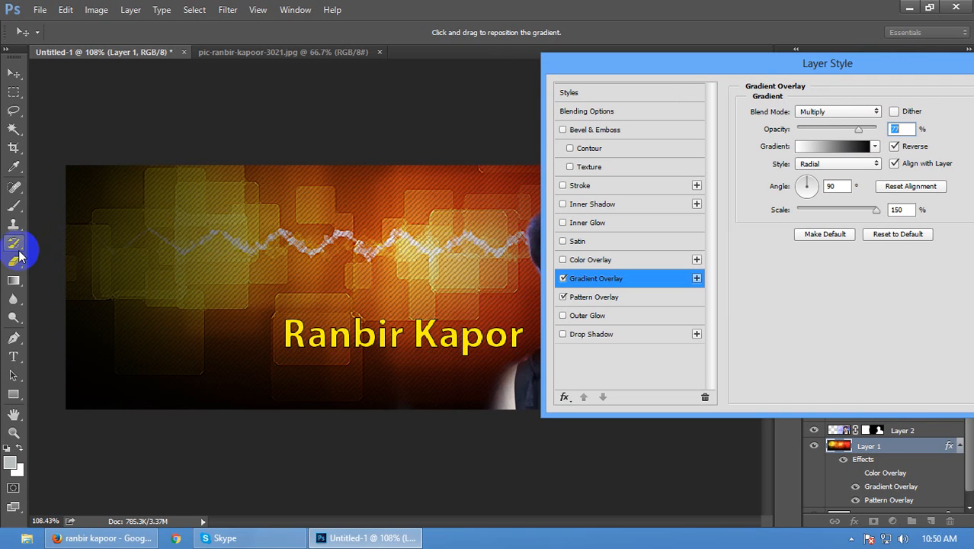
click(208, 263)
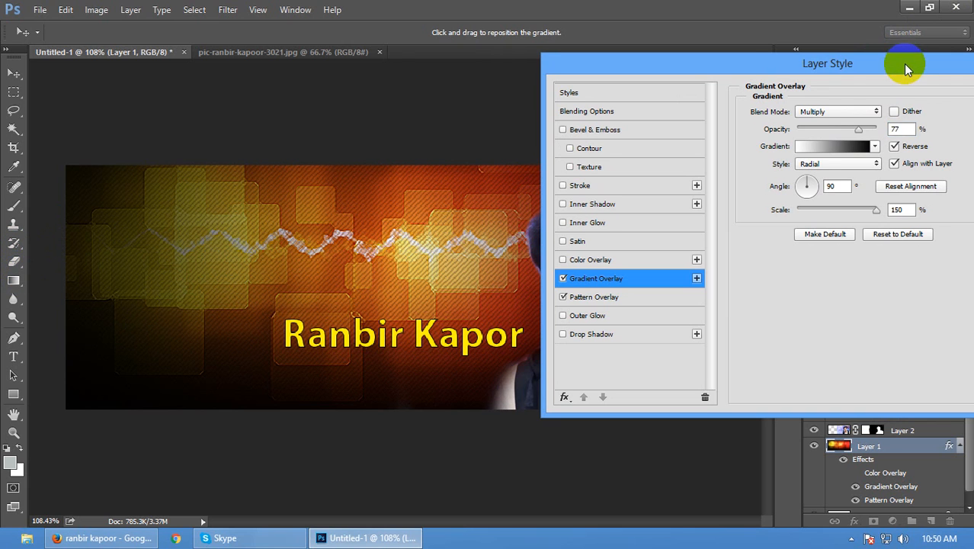
drag(907, 69, 725, 67)
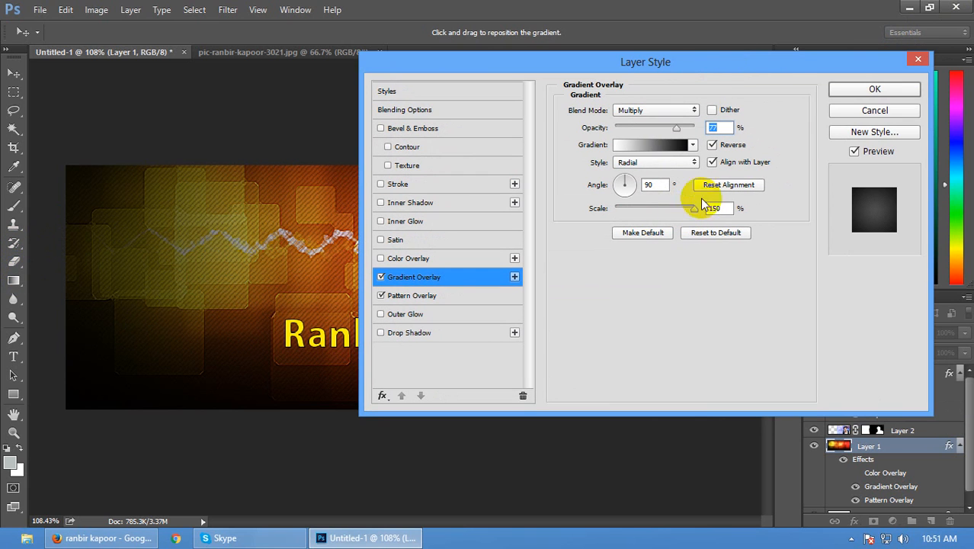
drag(849, 93, 764, 128)
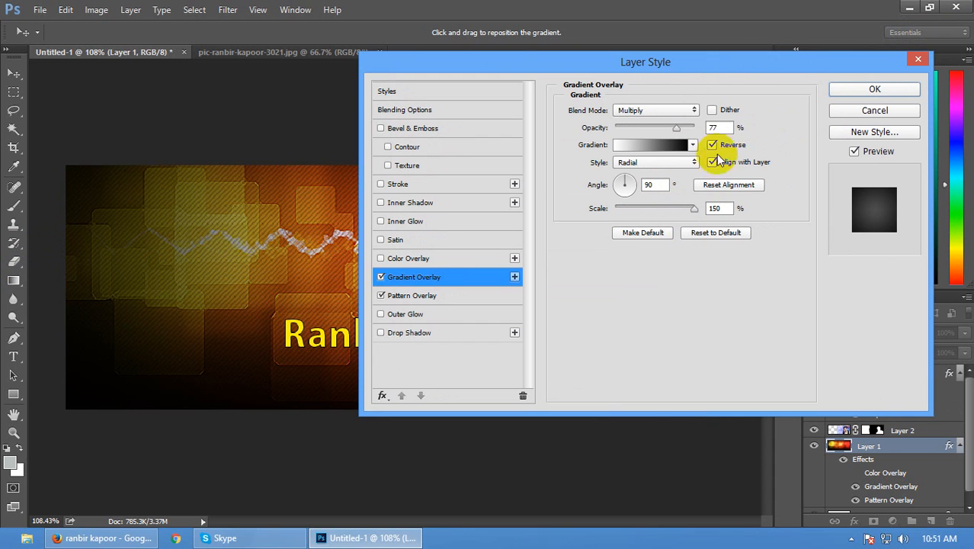
Edit the overlay gradient by removing the end opacity stop and moving the white color stop to 44%, and apply the layer style
click(651, 145)
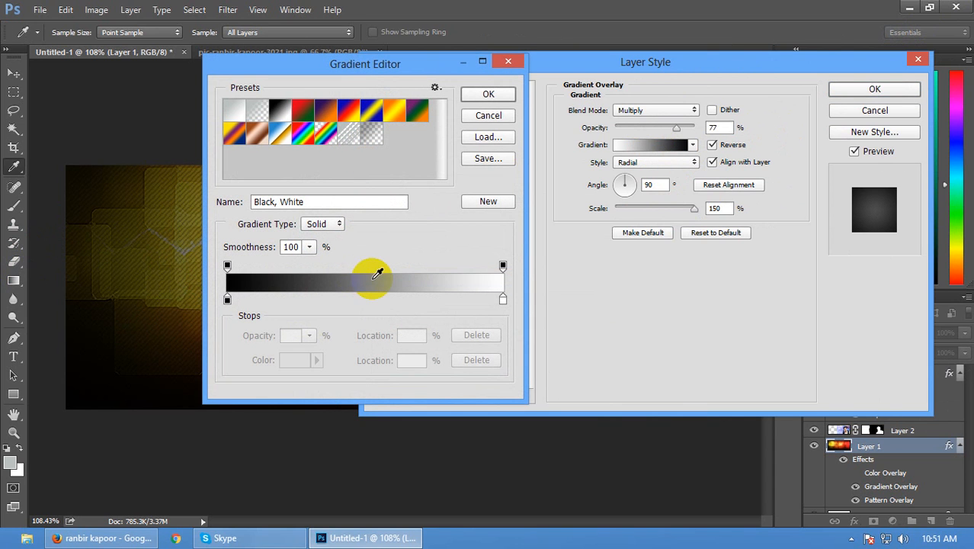
click(502, 264)
drag(486, 266, 321, 250)
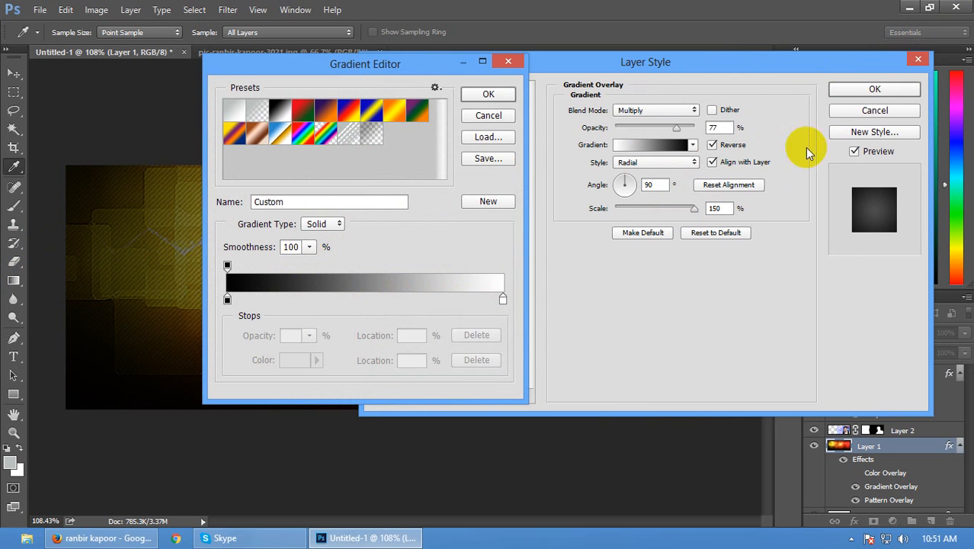
drag(502, 299, 347, 298)
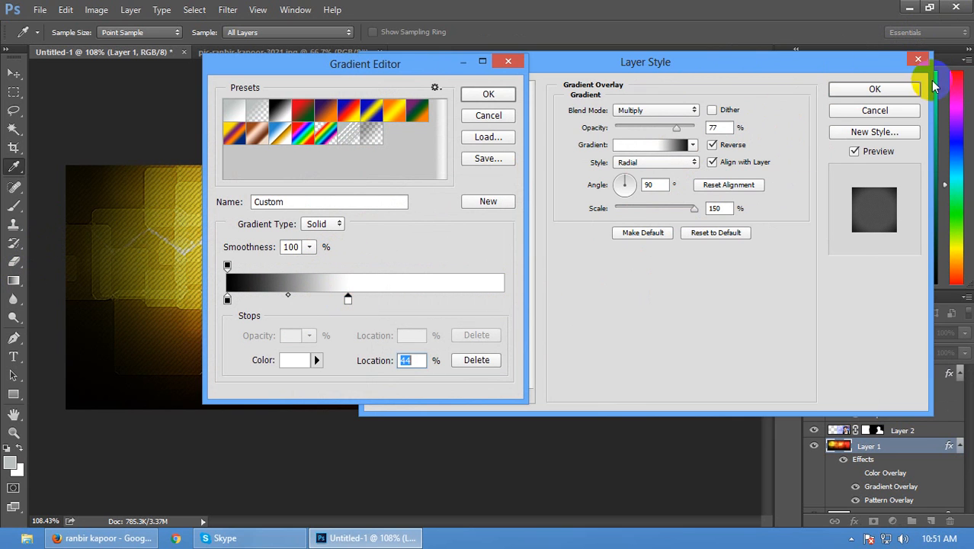
click(870, 97)
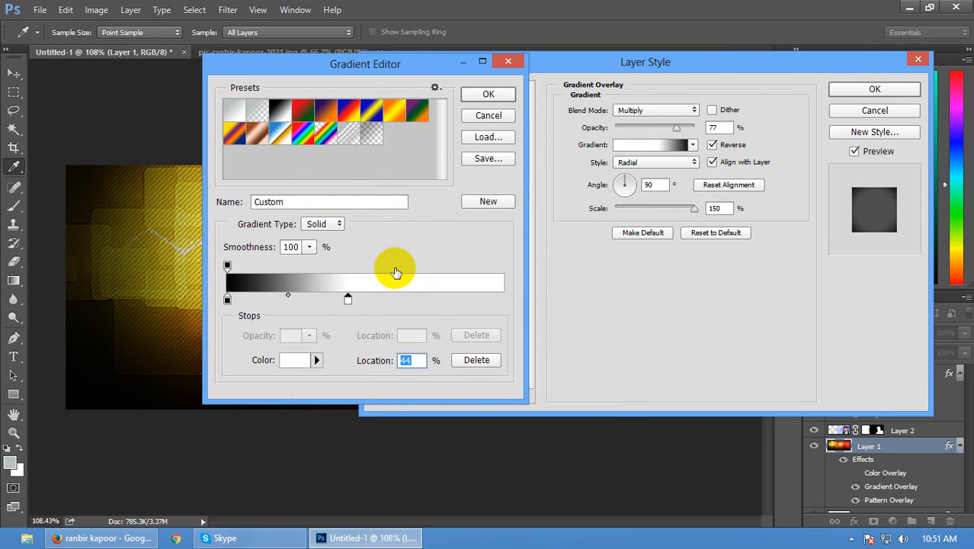
click(489, 94)
click(876, 91)
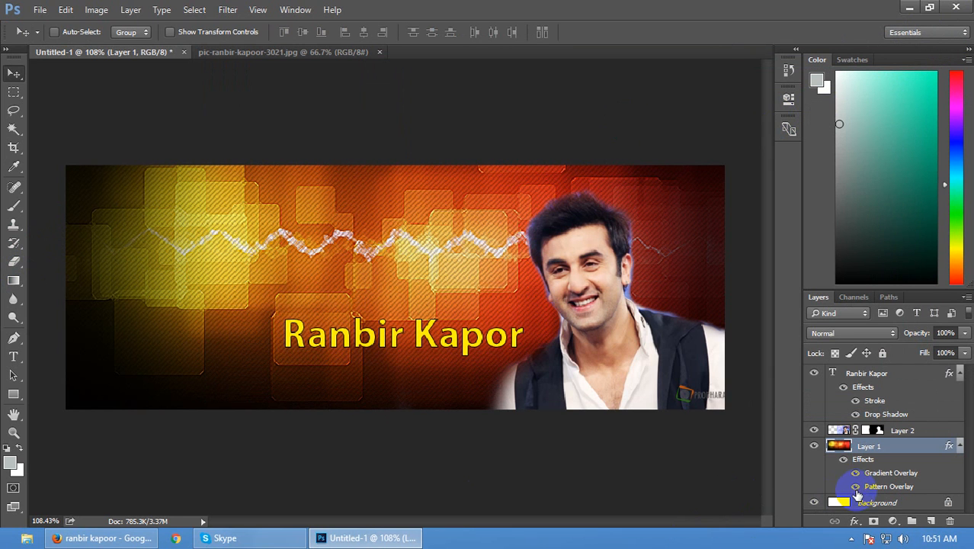
Compare the banner with and without Layer 1's Gradient Overlay by toggling the effect's visibility
click(855, 474)
click(855, 474)
click(855, 475)
click(855, 477)
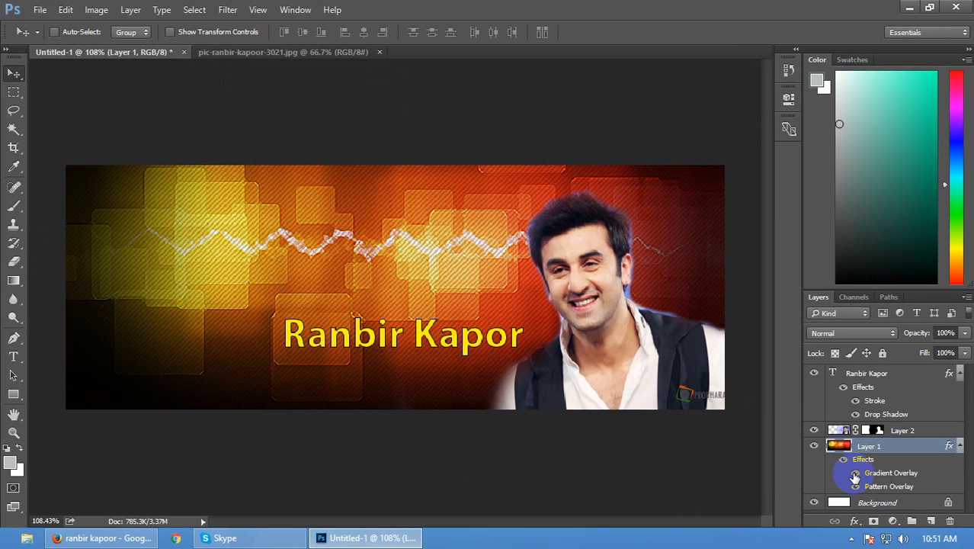
click(855, 476)
click(855, 476)
click(856, 476)
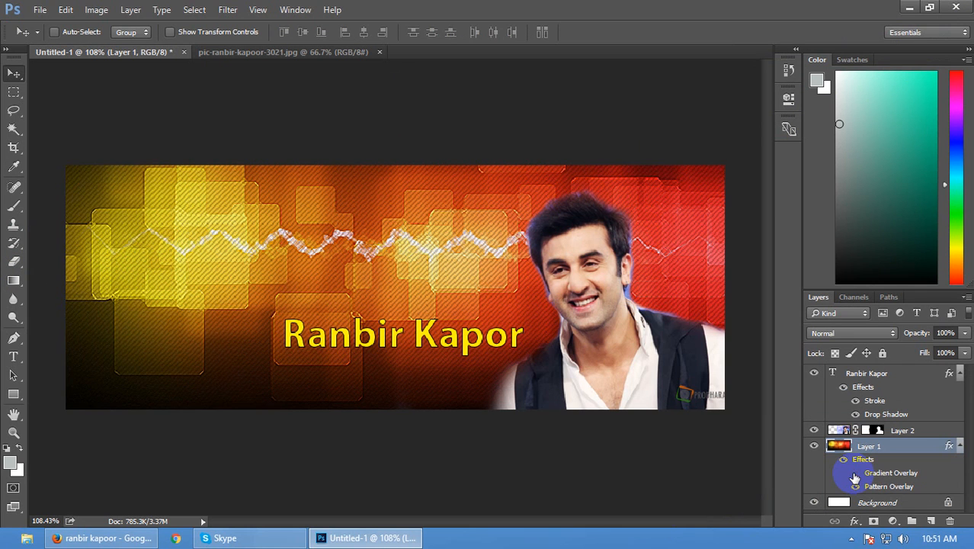
click(855, 476)
Try to darken Layer 1 with a Curves adjustment, moving the midpoint to input 139 and output 107
click(164, 280)
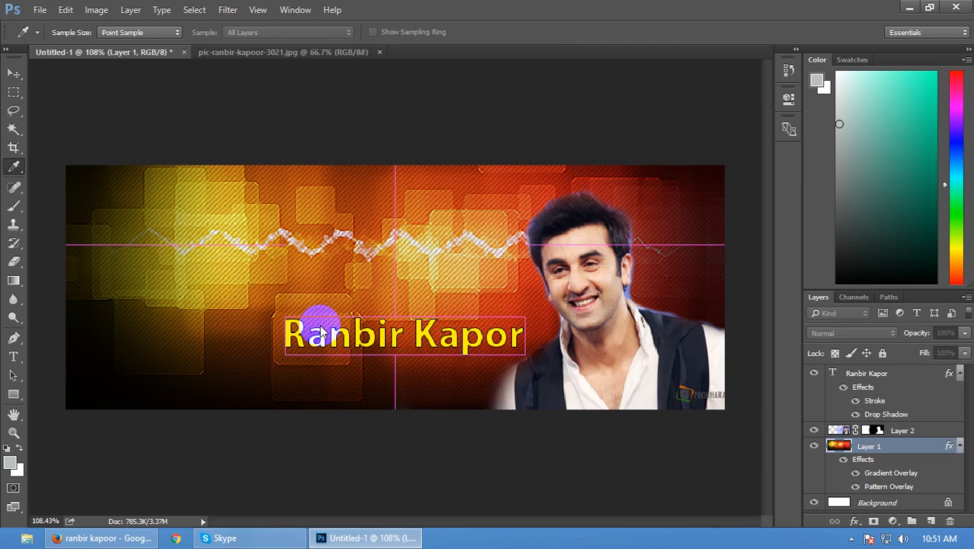
key(ctrl+m)
click(669, 122)
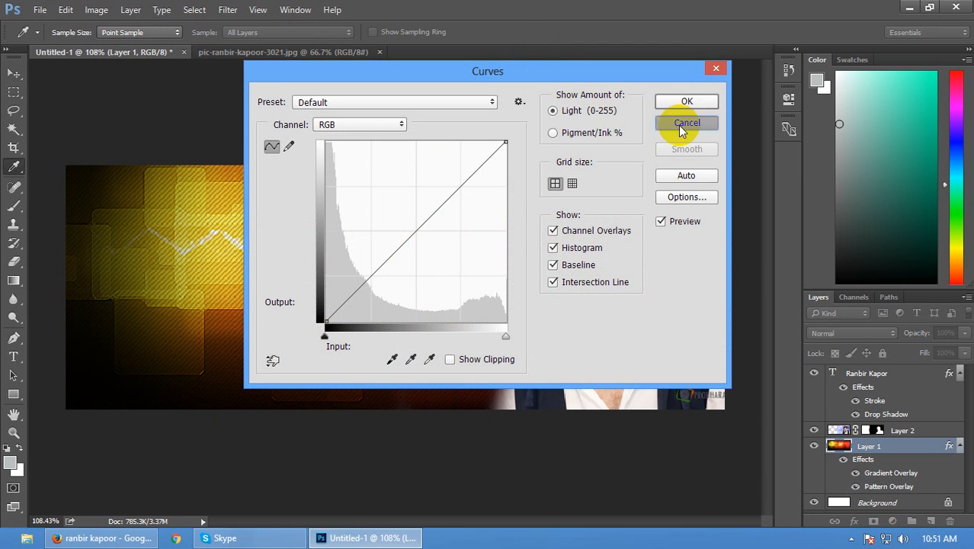
click(814, 448)
click(814, 447)
click(814, 448)
click(814, 448)
key(ctrl+m)
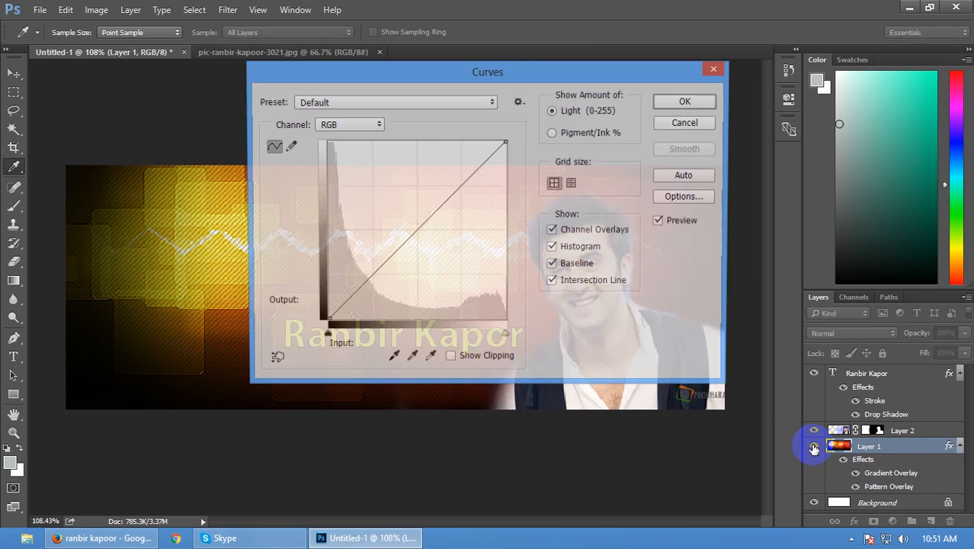
drag(469, 75, 857, 87)
drag(829, 233, 822, 258)
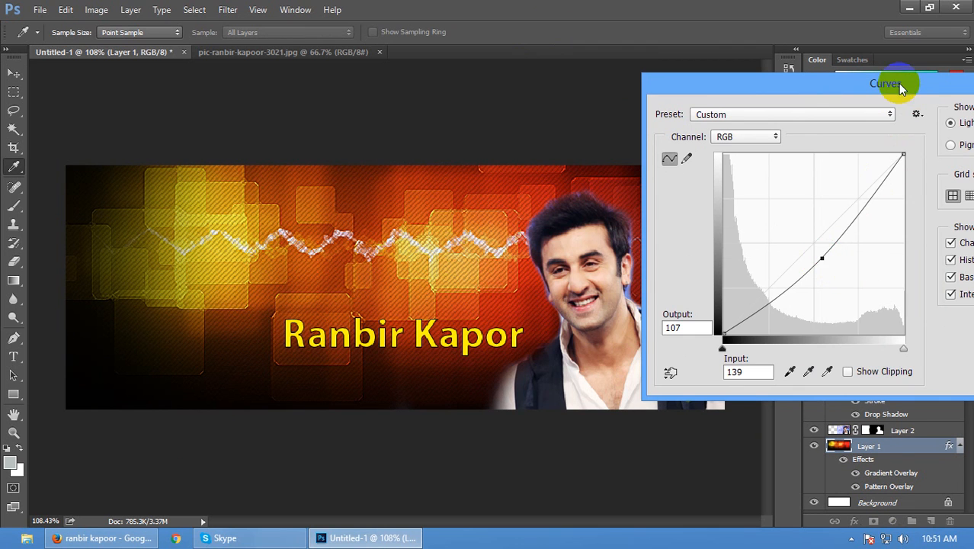
drag(896, 84, 501, 135)
click(692, 172)
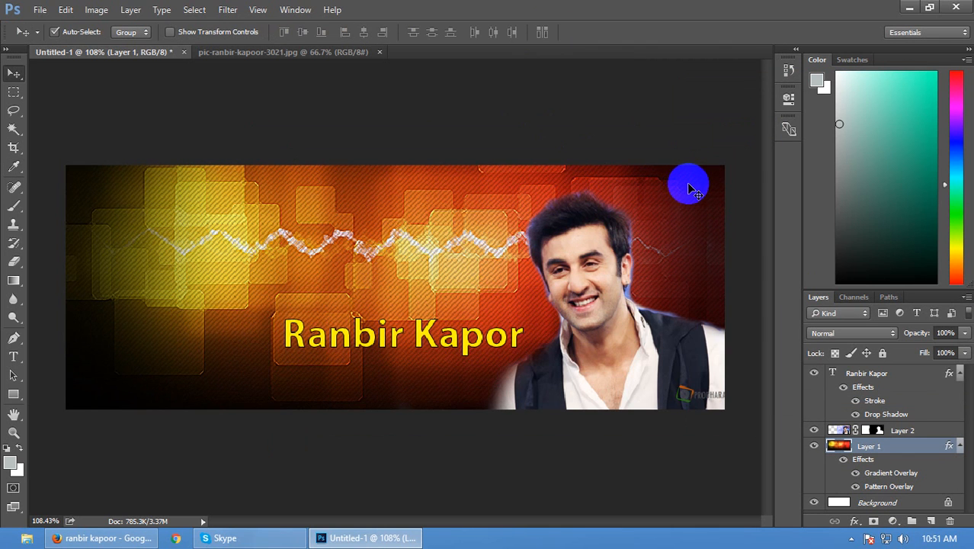
Apply a Brightness/Contrast adjustment to Layer 1 with brightness 17 and contrast 36
click(96, 9)
mouse_move(122, 44)
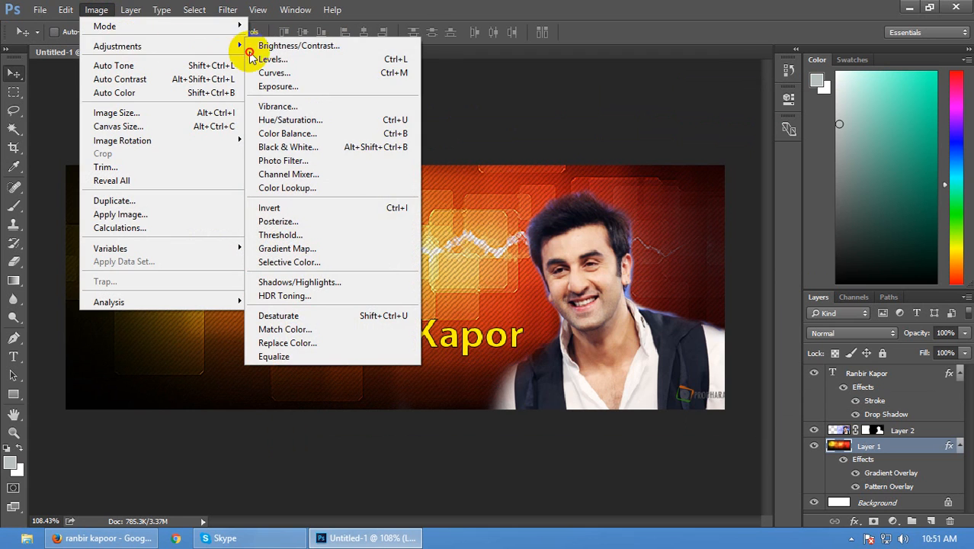
click(259, 38)
drag(522, 140, 838, 101)
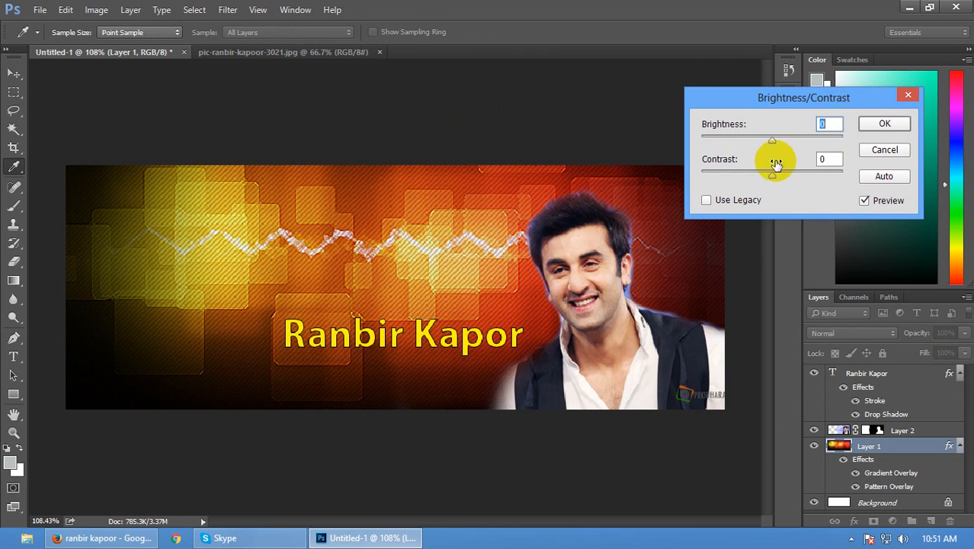
drag(774, 175, 798, 175)
mouse_move(773, 141)
mouse_down()
mouse_move(794, 141)
mouse_move(775, 146)
mouse_up()
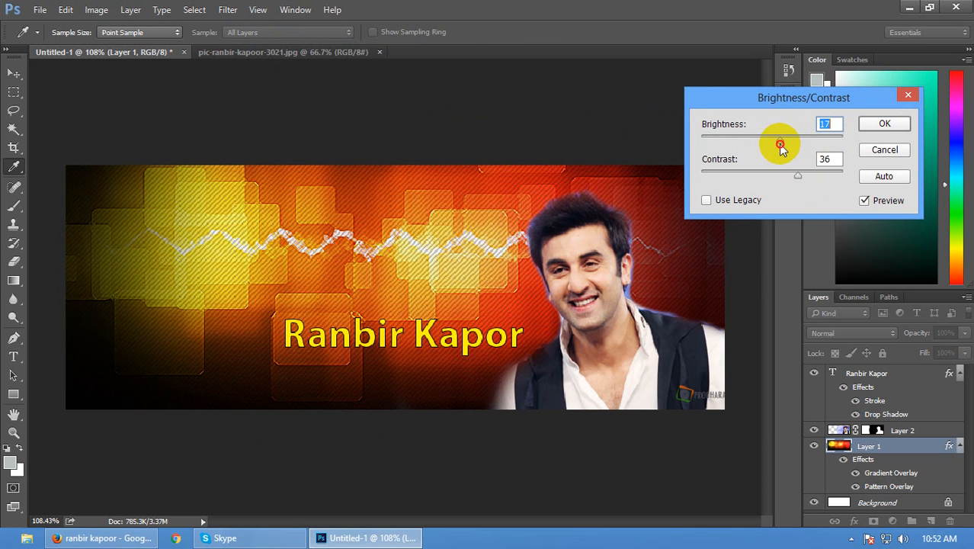
click(884, 123)
key(v)
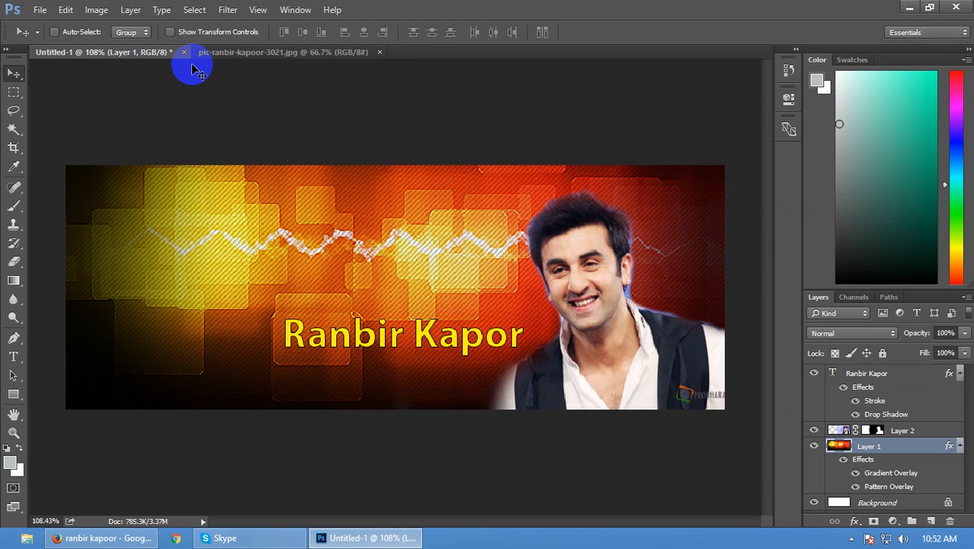
key(ctrl+m)
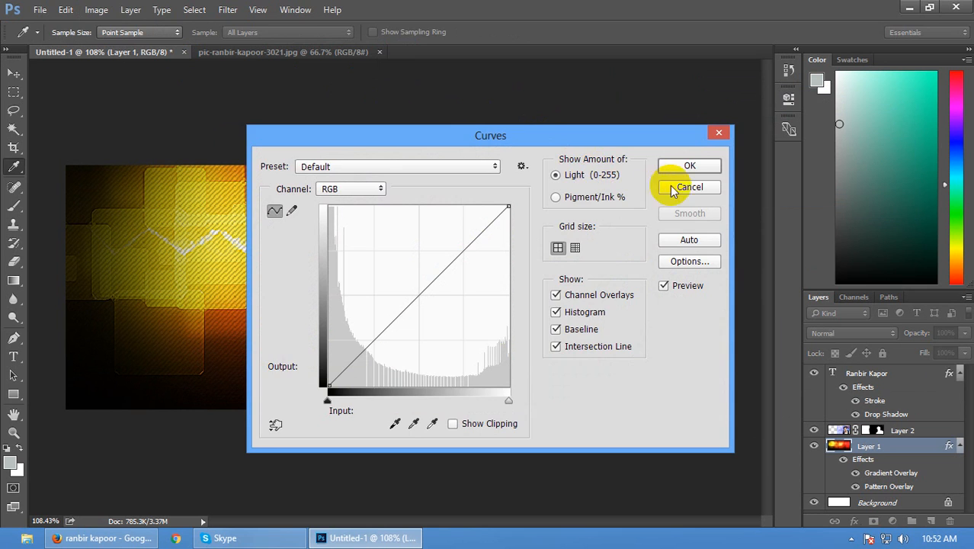
click(690, 165)
click(98, 9)
mouse_move(128, 47)
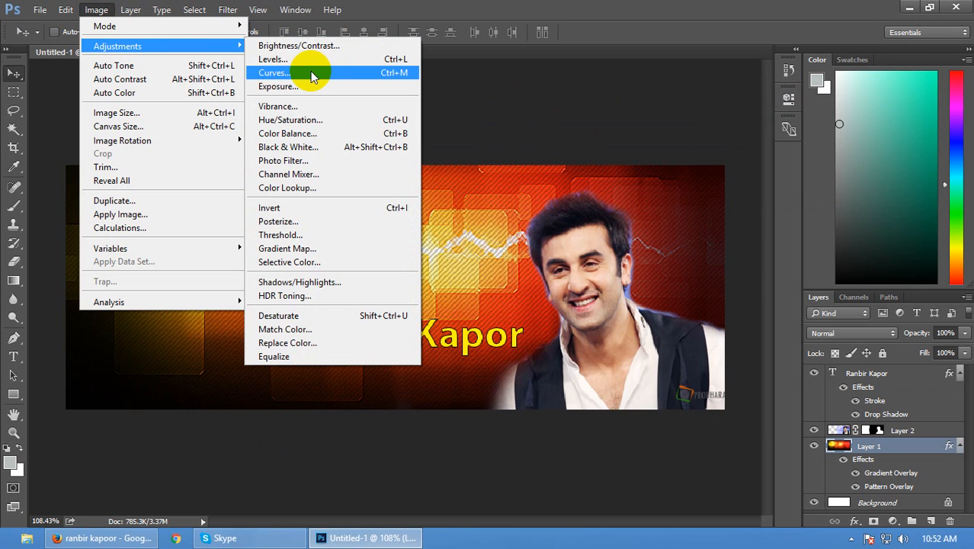
click(363, 74)
click(690, 188)
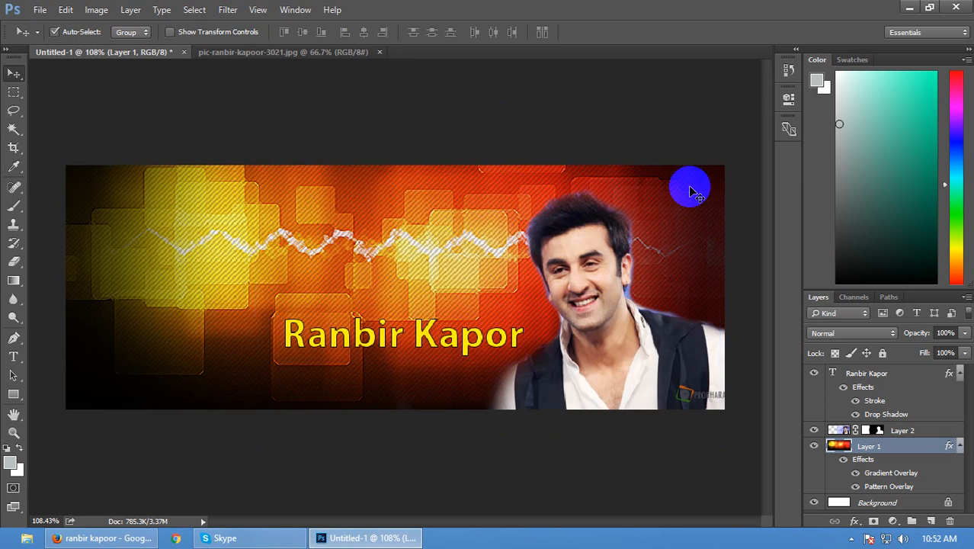
key(ctrl+m)
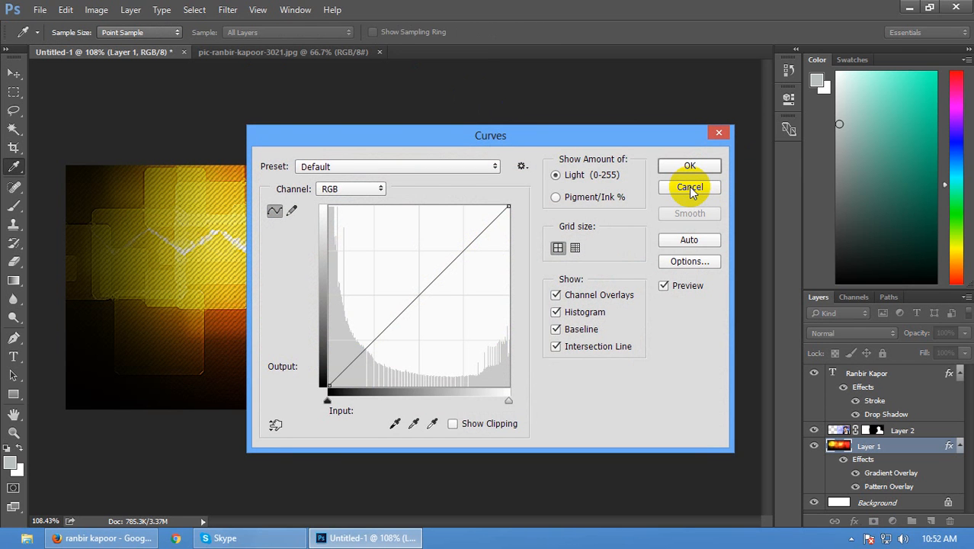
click(689, 189)
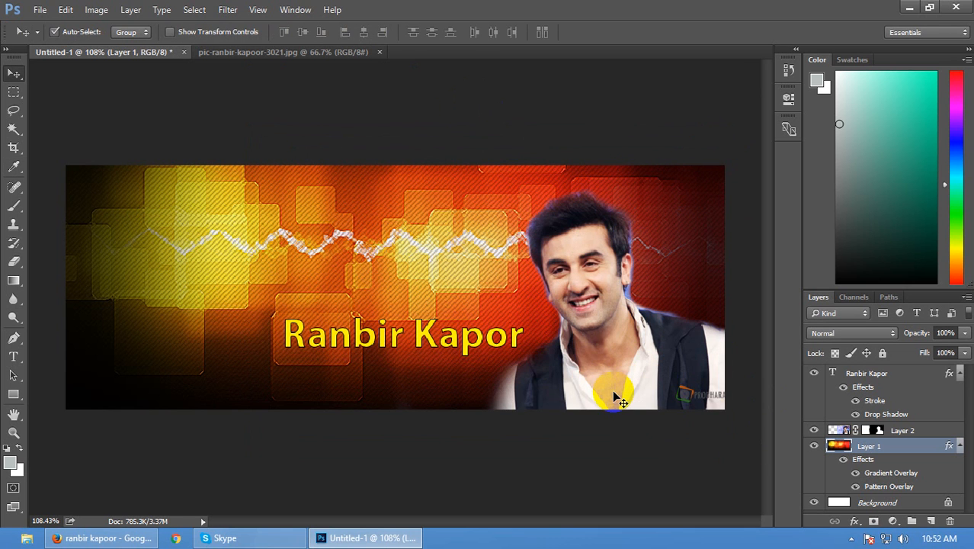
Try a strong Curves darkening on Layer 1 with a point at input 206 and output 72, and undo it
key(ctrl+m)
drag(412, 302, 474, 334)
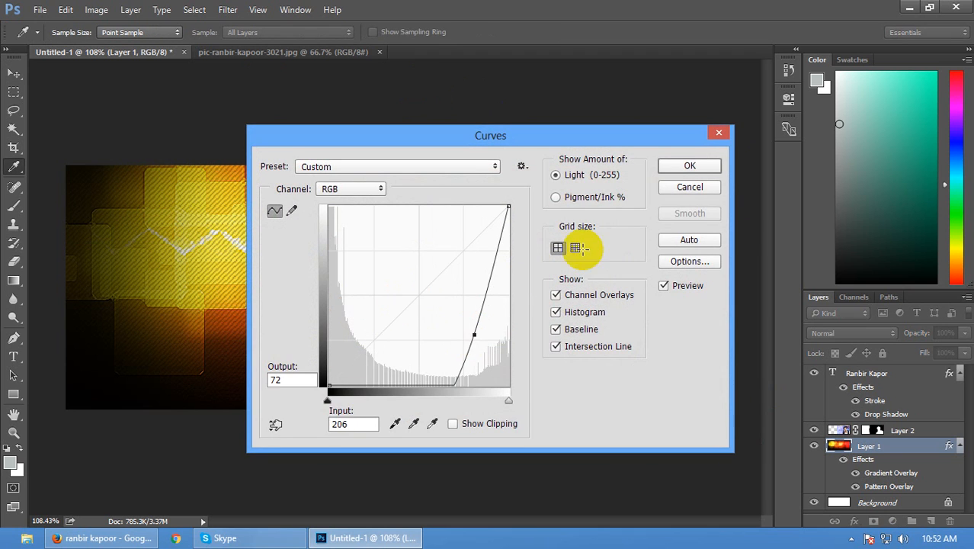
click(690, 165)
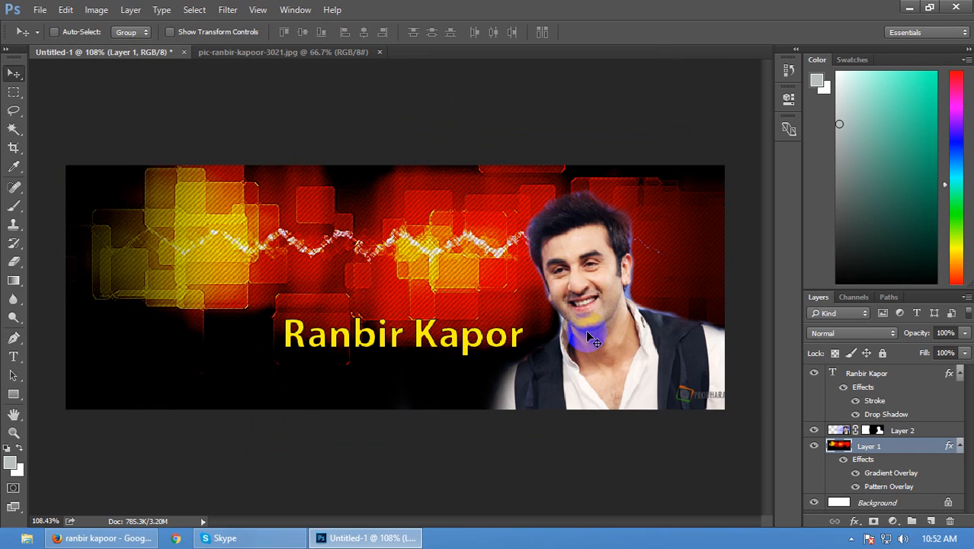
drag(593, 341, 681, 409)
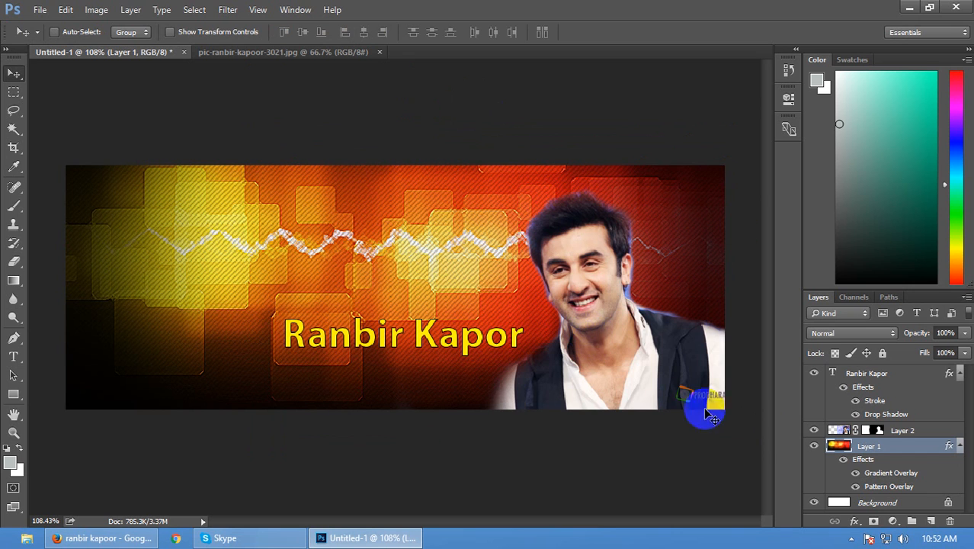
click(126, 11)
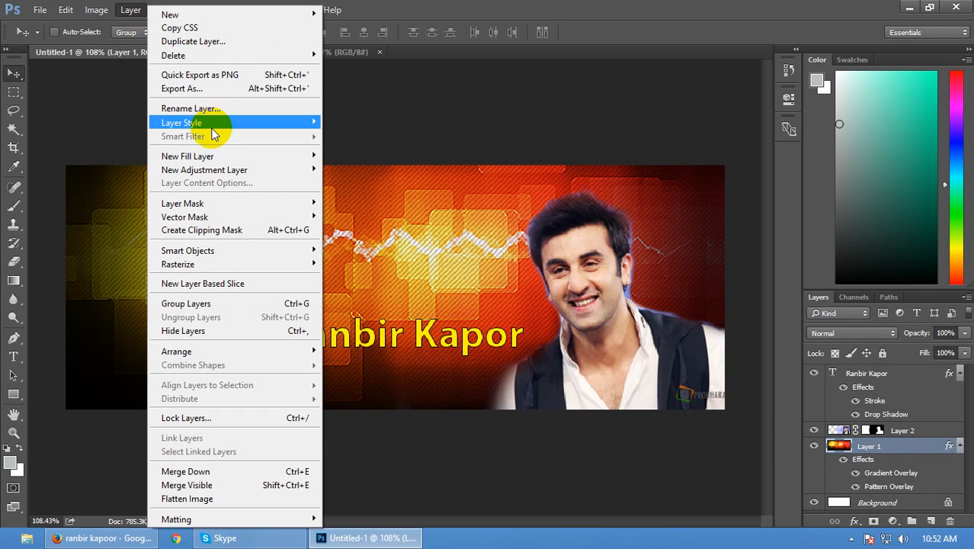
mouse_move(229, 122)
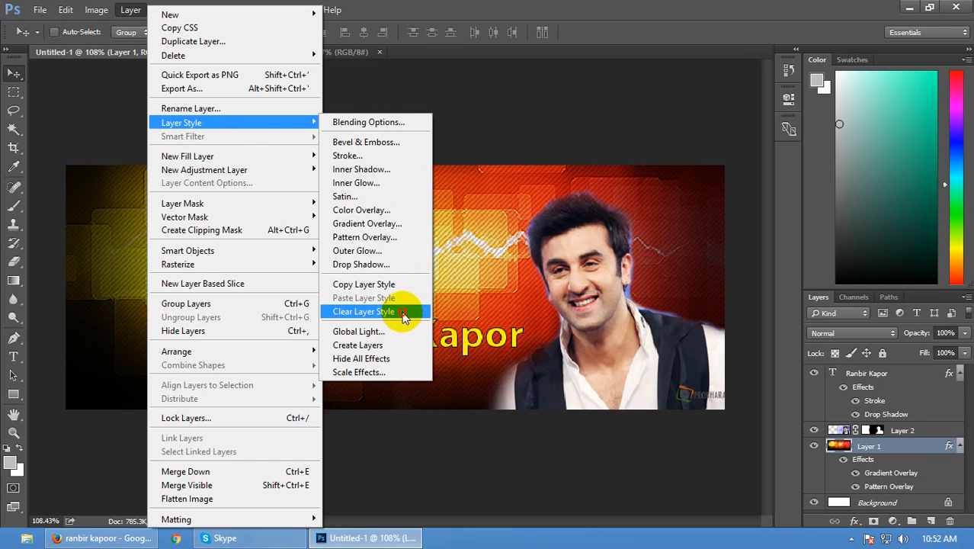
click(607, 535)
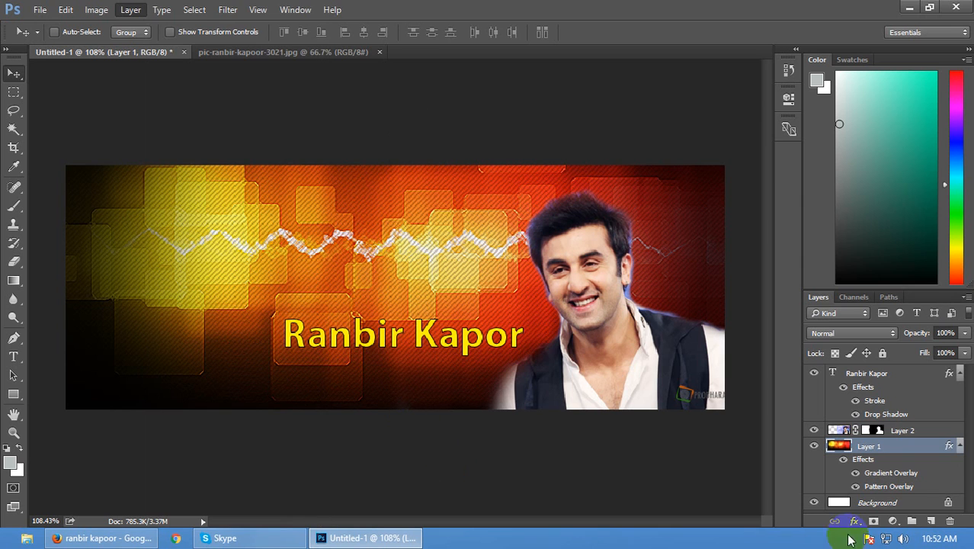
Add a Curves adjustment layer directly above Layer 1 and pull its curve down to darken the background
click(894, 521)
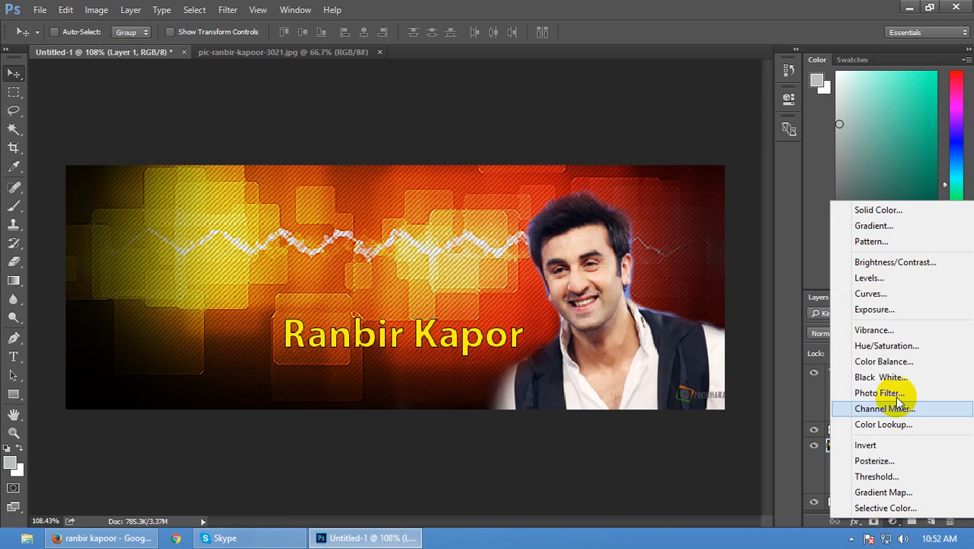
click(902, 290)
drag(687, 225, 701, 244)
click(747, 90)
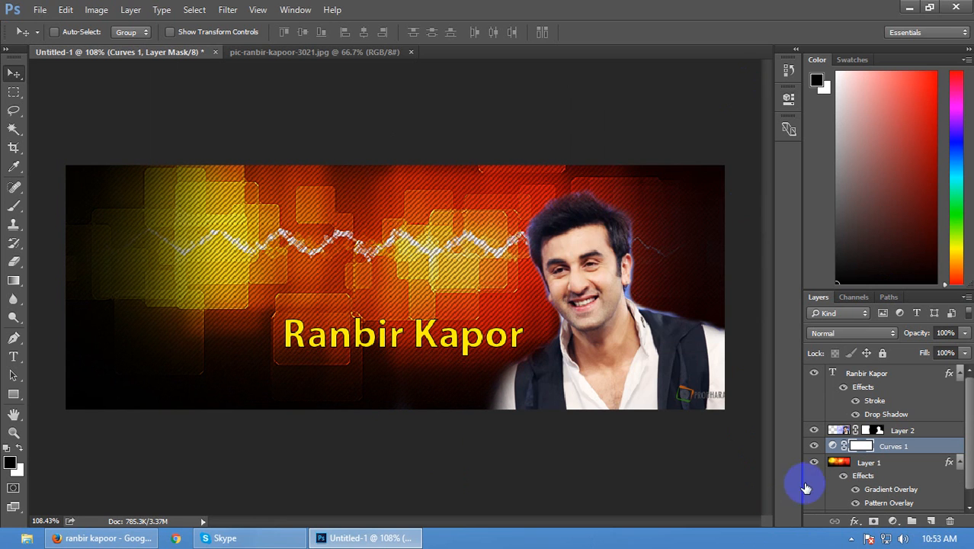
Compare the background with and without the Curves adjustment by toggling the visibility of Layer 1 and the Curves layer
click(814, 462)
click(814, 446)
click(815, 446)
click(814, 461)
click(812, 448)
click(813, 449)
click(815, 448)
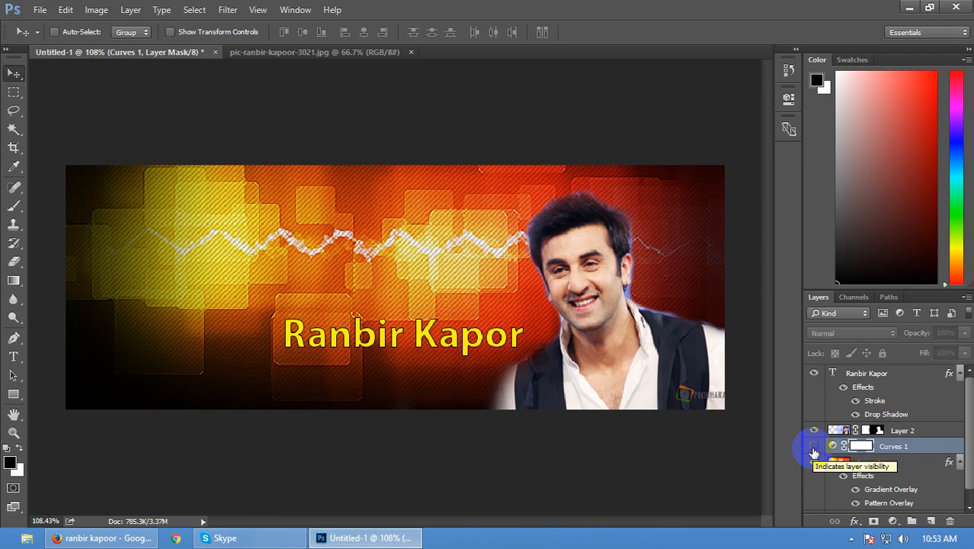
Toggle the Curves 1 layer and Layer 1 off and on to check their effect on the whole banner
click(814, 450)
click(814, 450)
click(814, 450)
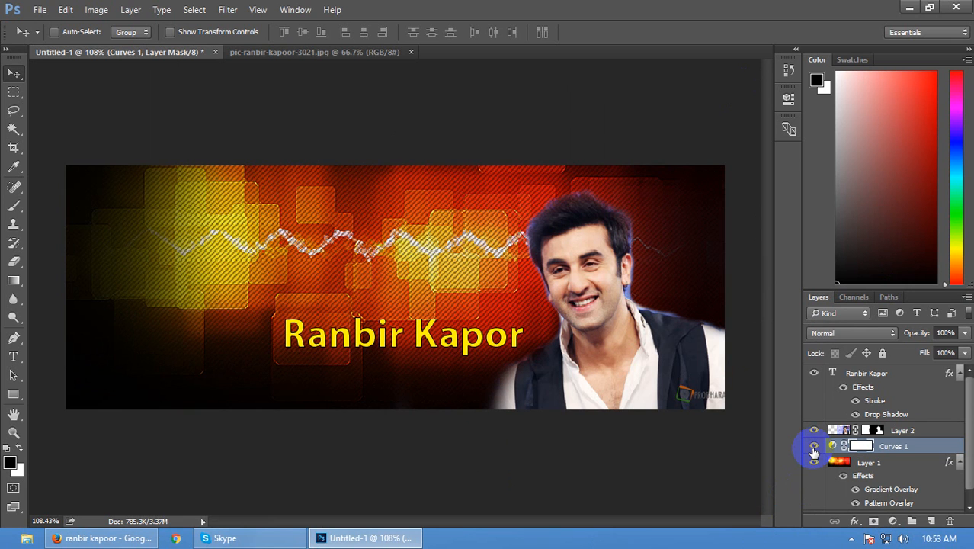
click(815, 448)
click(813, 462)
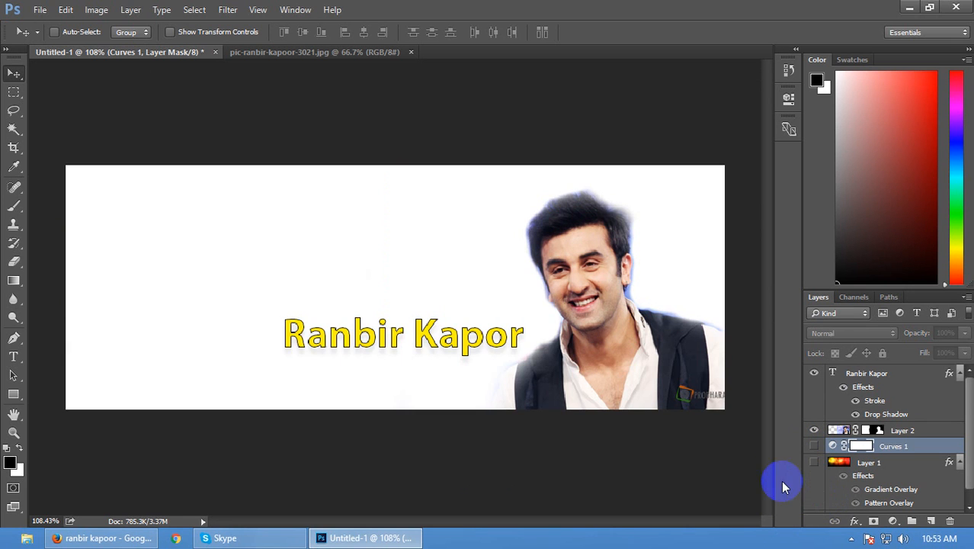
click(814, 447)
click(814, 461)
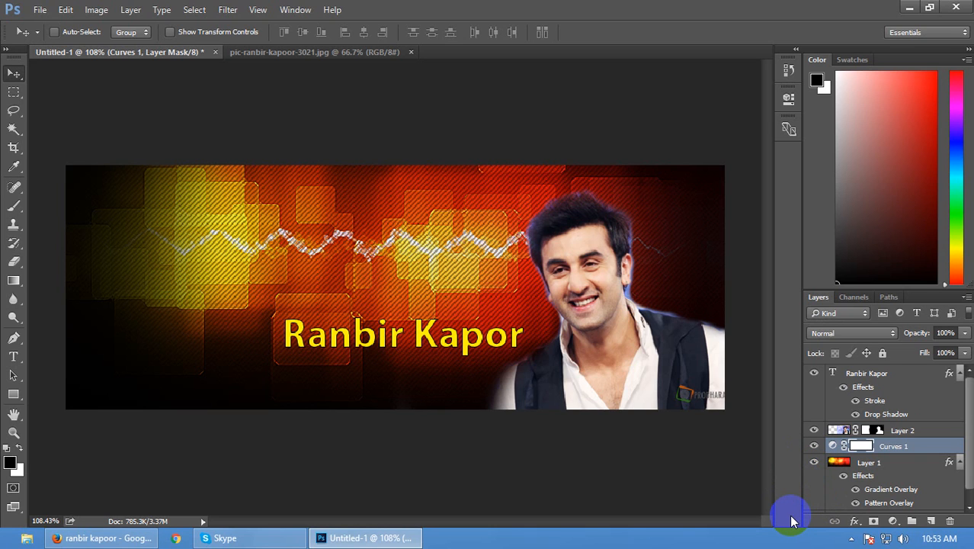
Try the Cross Process (RGB) preset on the Curves 1 adjustment layer and delete that layer
click(833, 446)
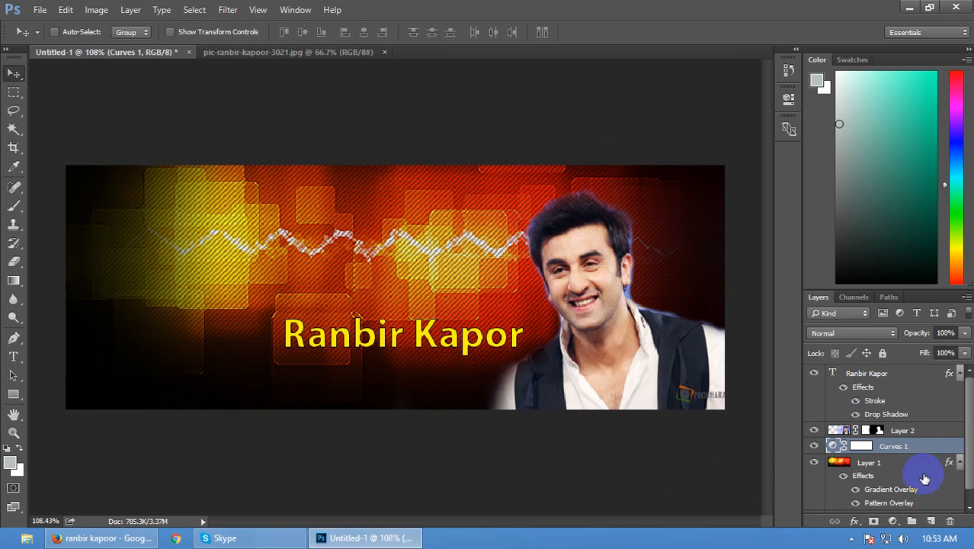
double_click(835, 448)
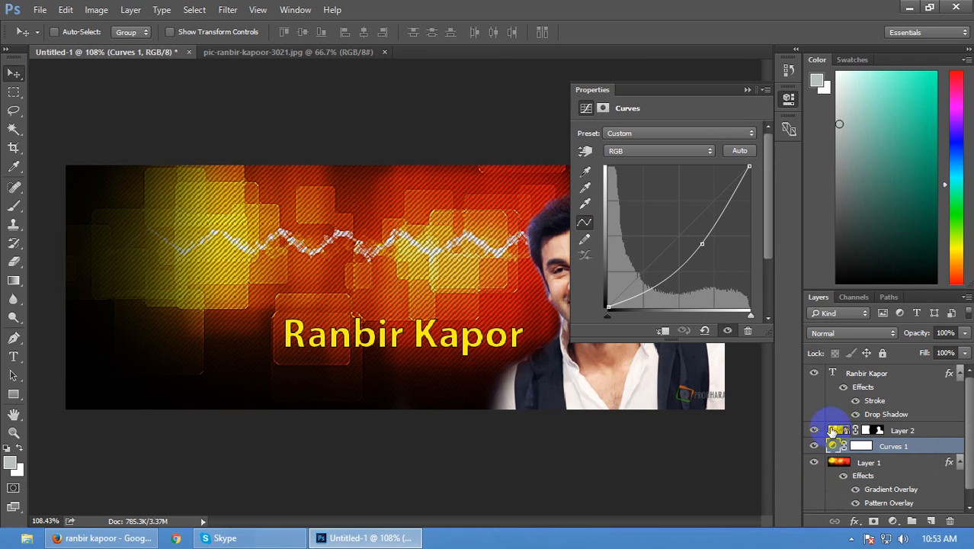
click(666, 140)
click(664, 182)
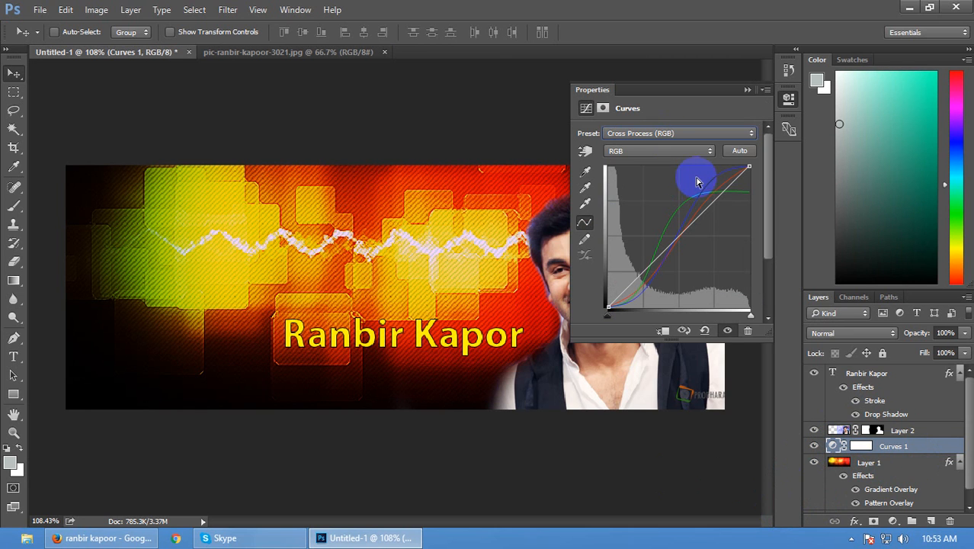
click(749, 90)
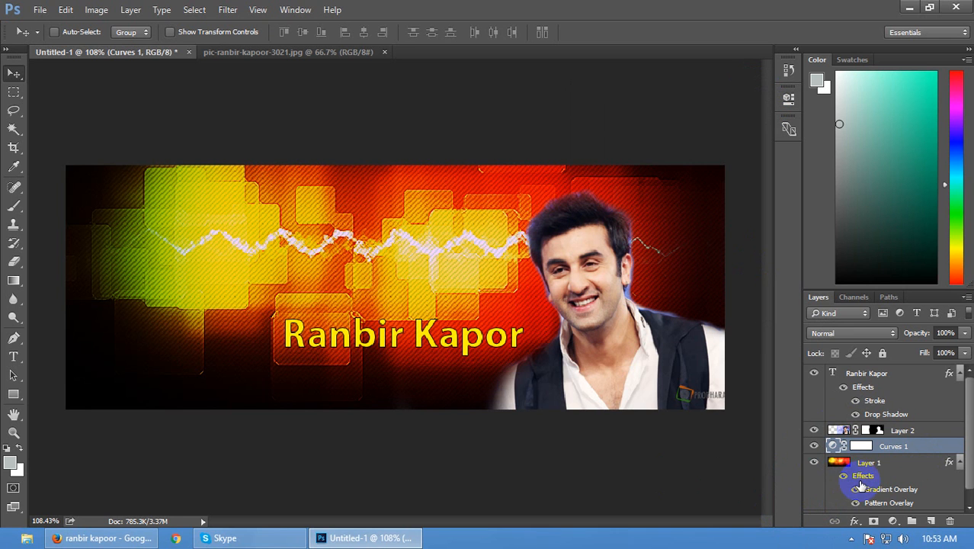
key(Delete)
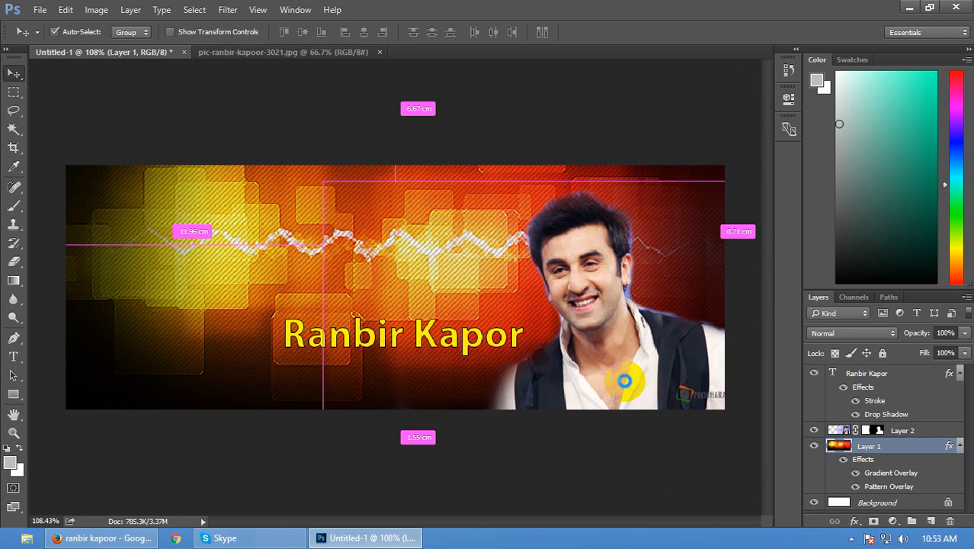
Save the document to the Desktop in Photoshop format as Canvas_Project_FB Timeline
key(ctrl+shift+s)
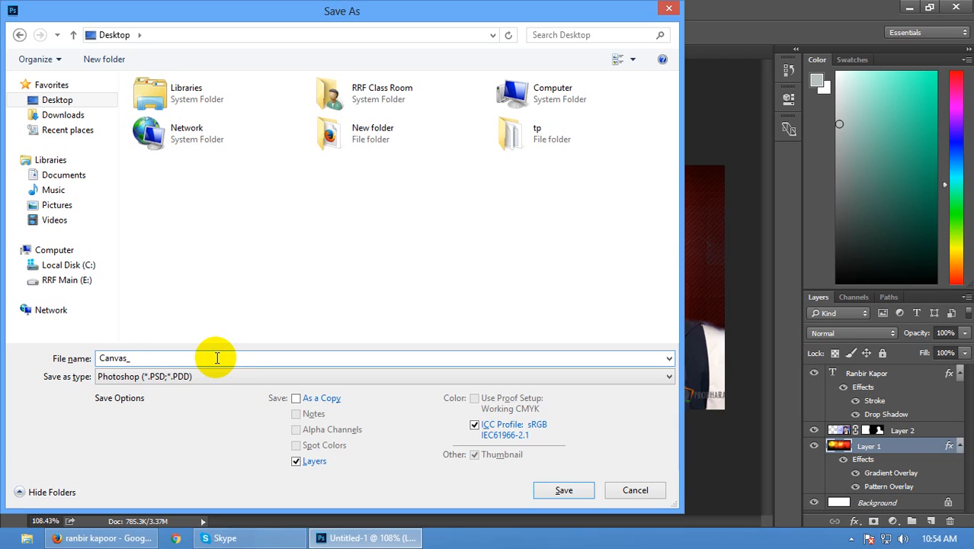
text(Proc)
key(BackSpace)
text(ject_TIme)
key(BackSpace)
key(BackSpace)
key(BackSpace)
key(BackSpace)
text(FB Timeline)
key(Return)
key(Return)
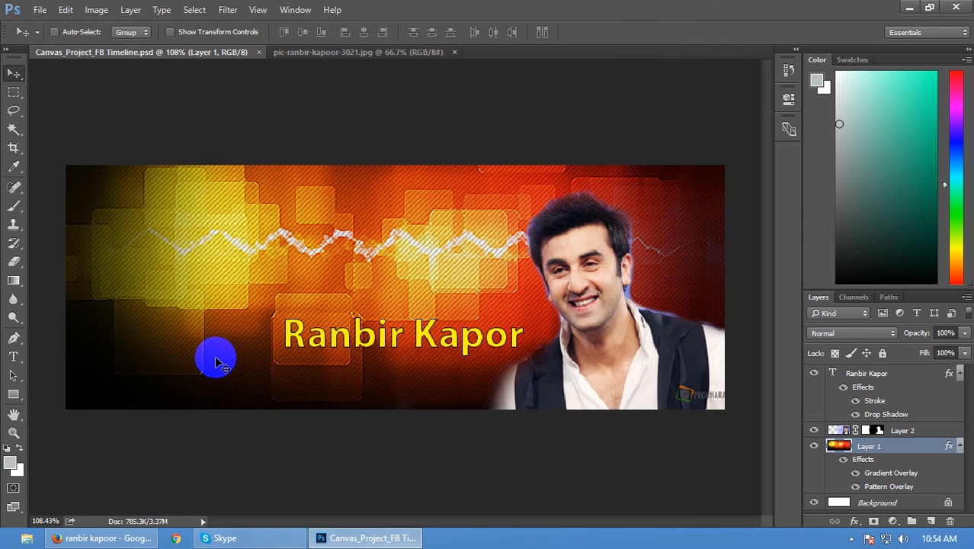
Try to move the Ranbir Kapor text slightly upward and undo the move
ctrl+click(373, 340)
drag(374, 348, 374, 333)
key(ctrl+z)
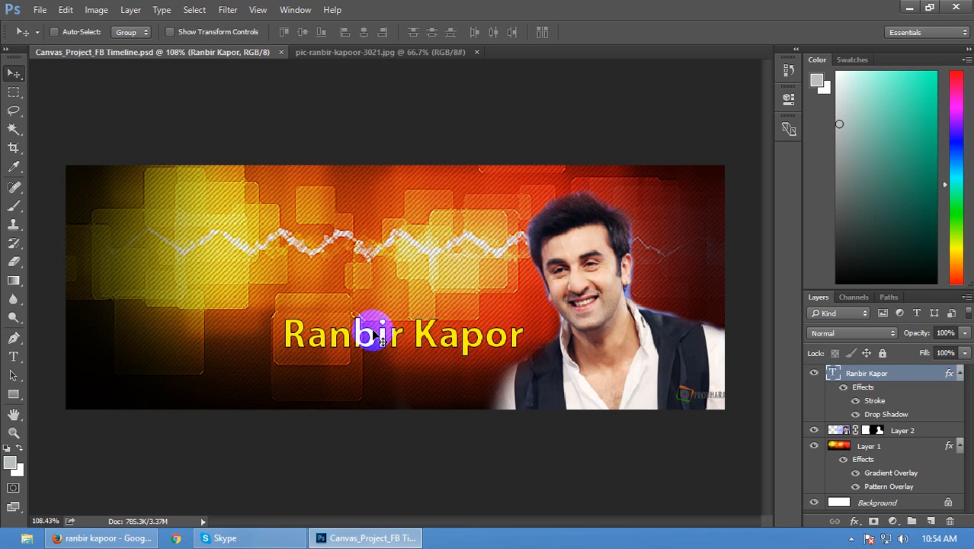
Save a JPEG copy of the banner to the Desktop as Canvas_Project_FB Timeline.jpg
key(ctrl+shift+s)
key(Tab)
key(j)
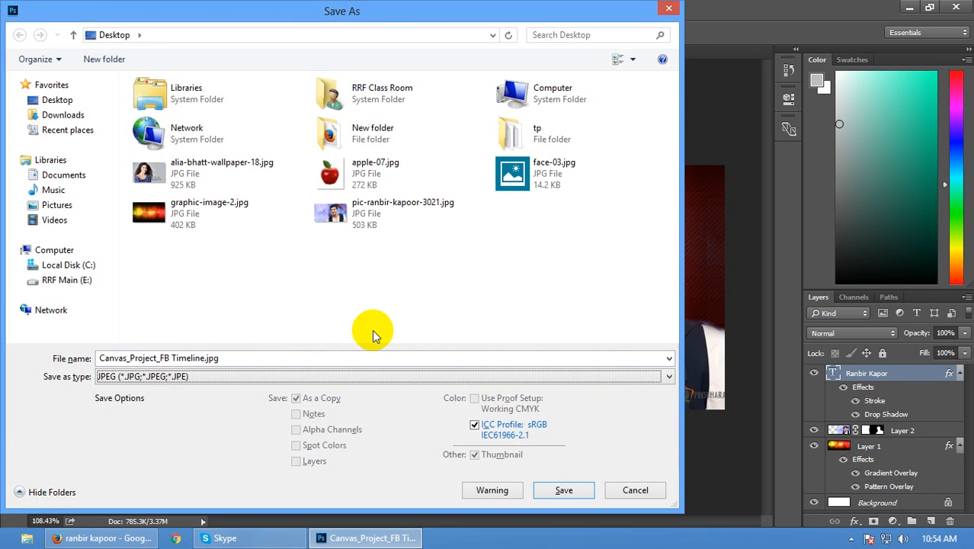
click(564, 490)
click(442, 132)
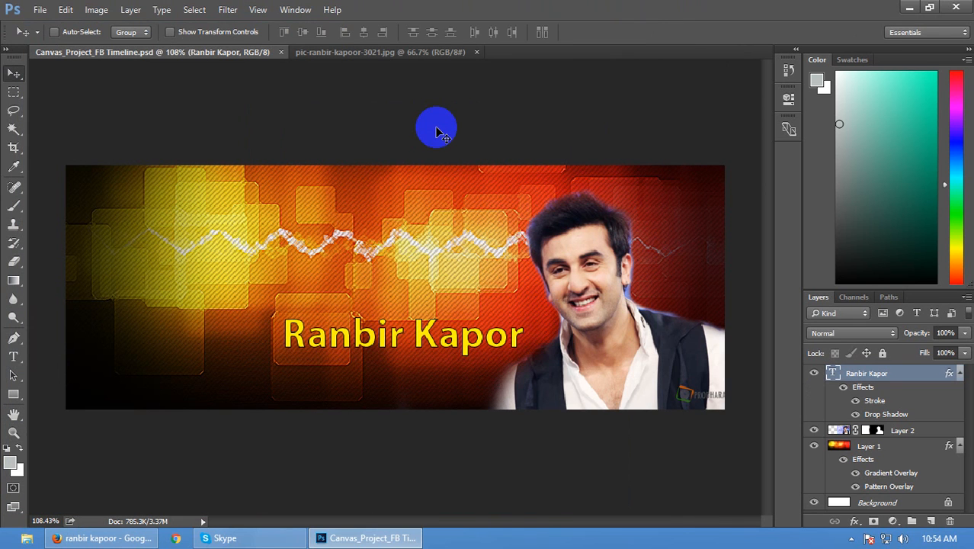
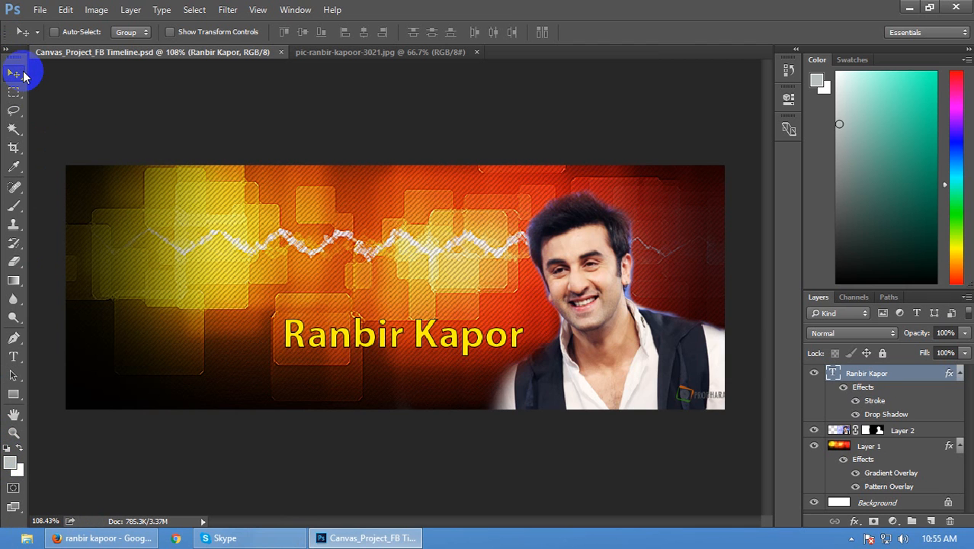
key(ctrl+1)
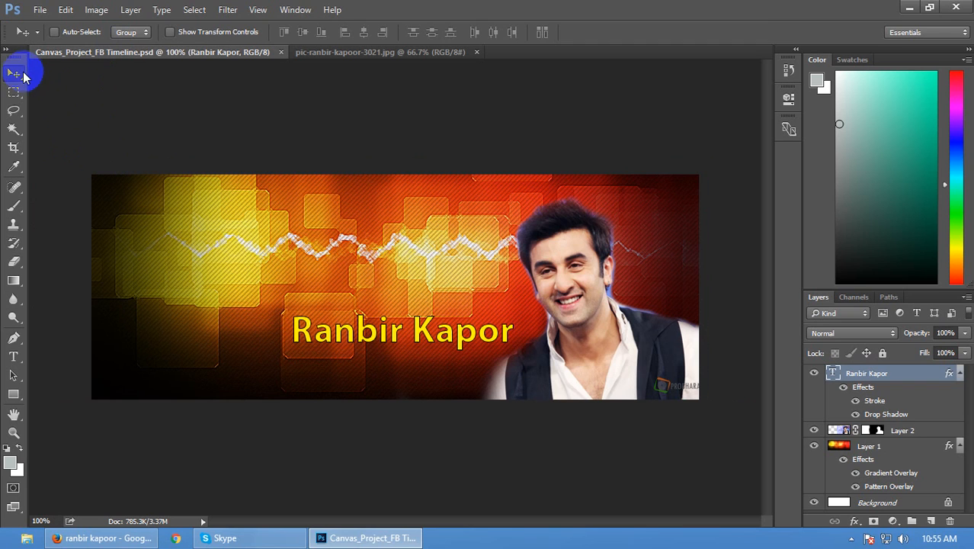
click(106, 538)
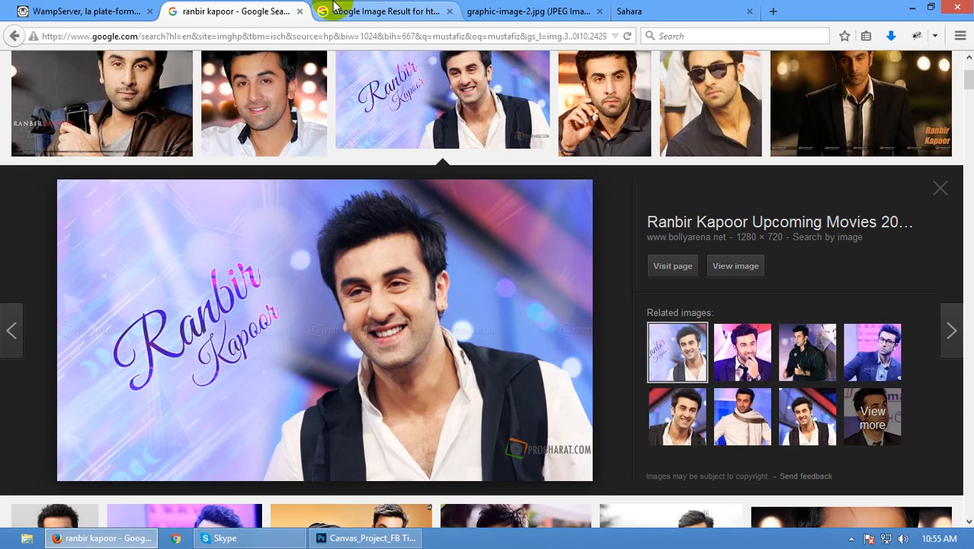
click(372, 16)
click(365, 538)
key(ctrl)
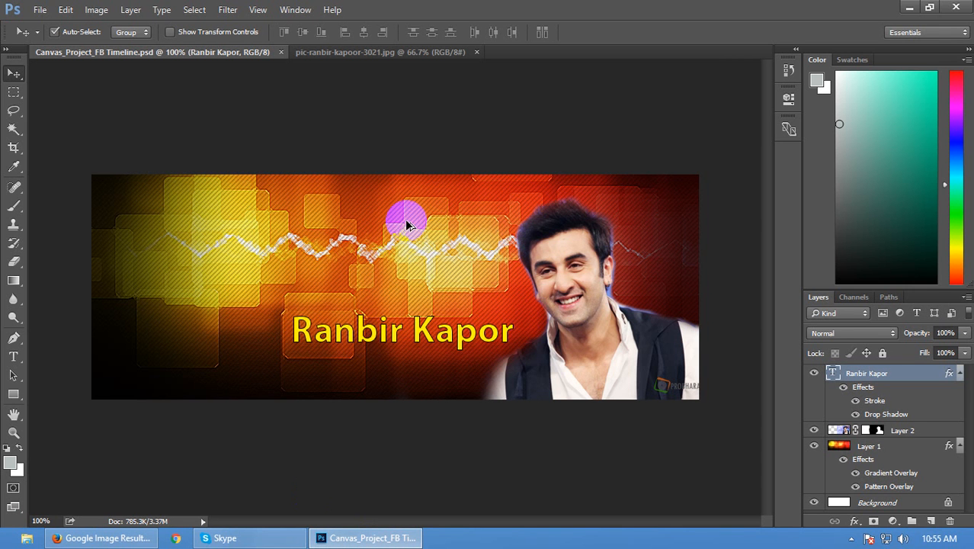
key(ctrl+p)
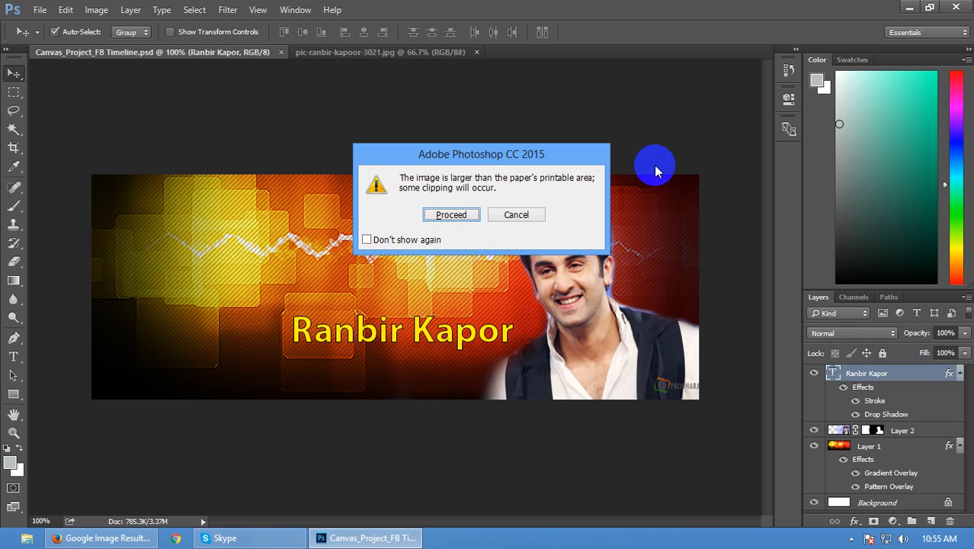
click(524, 214)
key(ctrl+p)
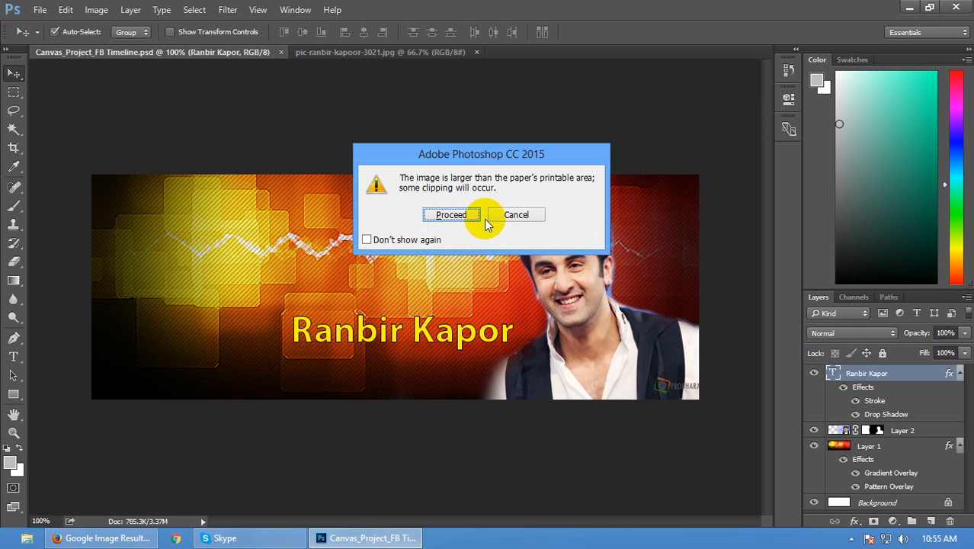
click(456, 215)
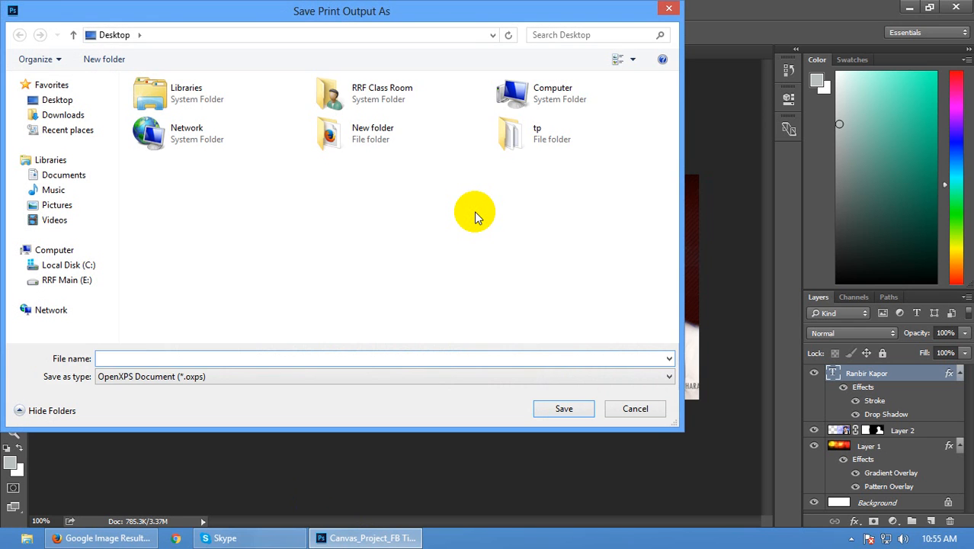
click(637, 410)
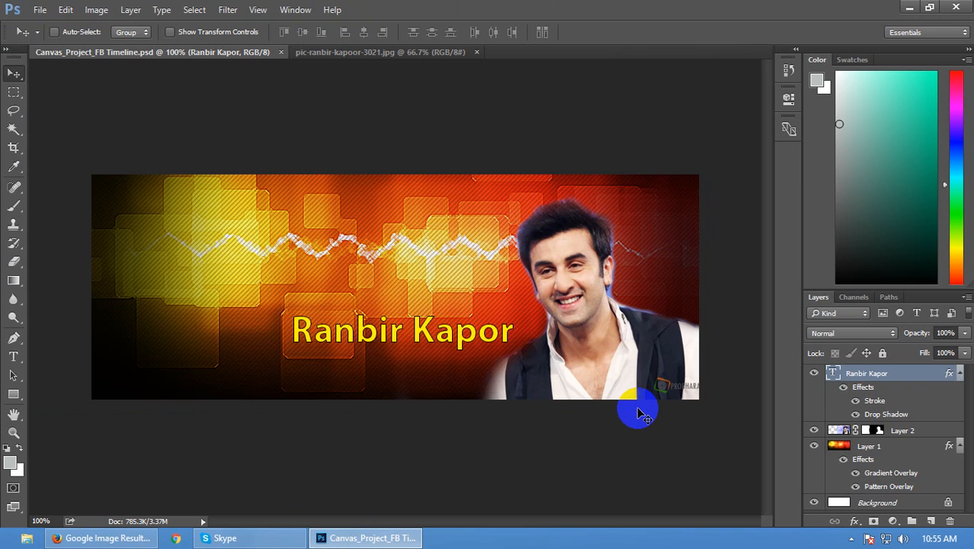
Save the banner again as Canvas_Project_FB Timeline.jpg, replacing the existing file, with JPEG quality 12 (Maximum) and Baseline ("Standard") format
key(ctrl+shift+s)
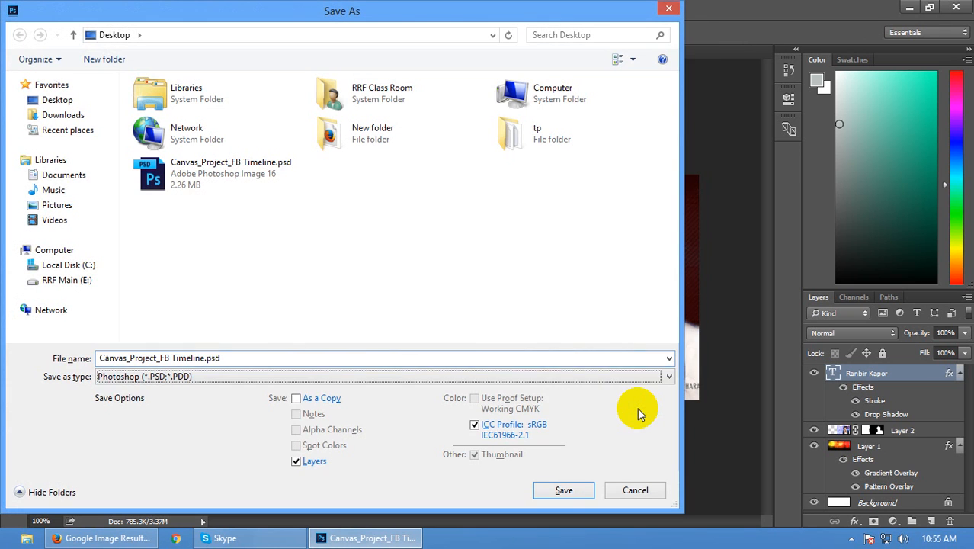
click(262, 377)
click(262, 377)
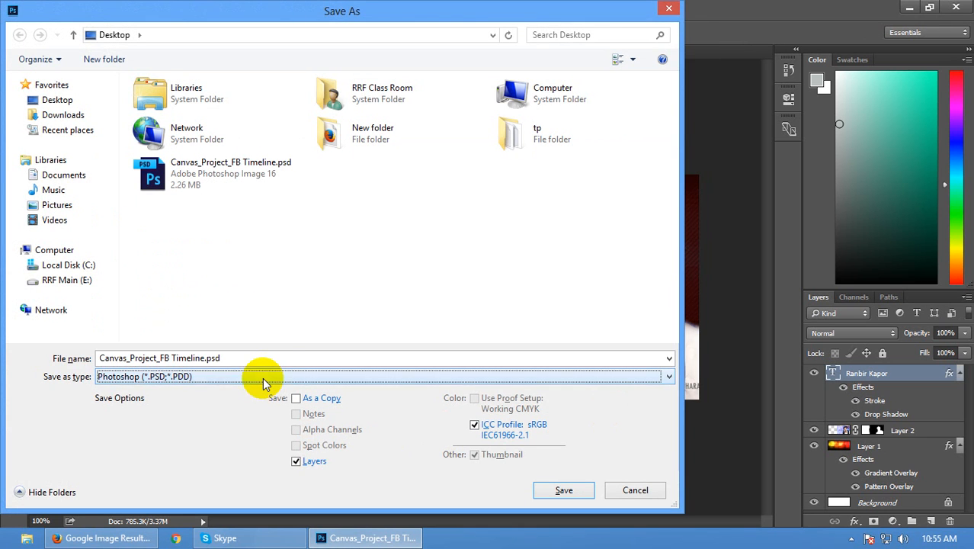
click(273, 358)
click(272, 374)
click(272, 375)
key(j)
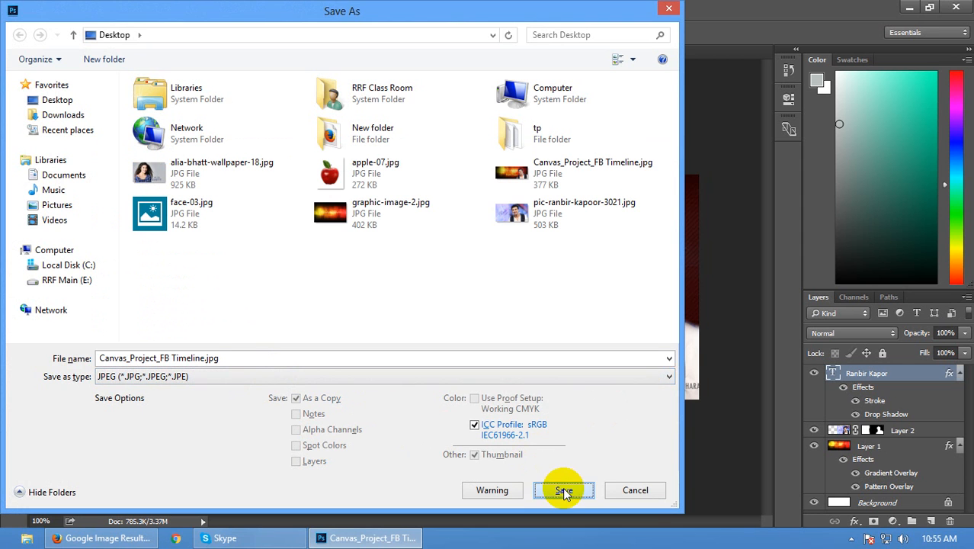
click(564, 489)
click(506, 275)
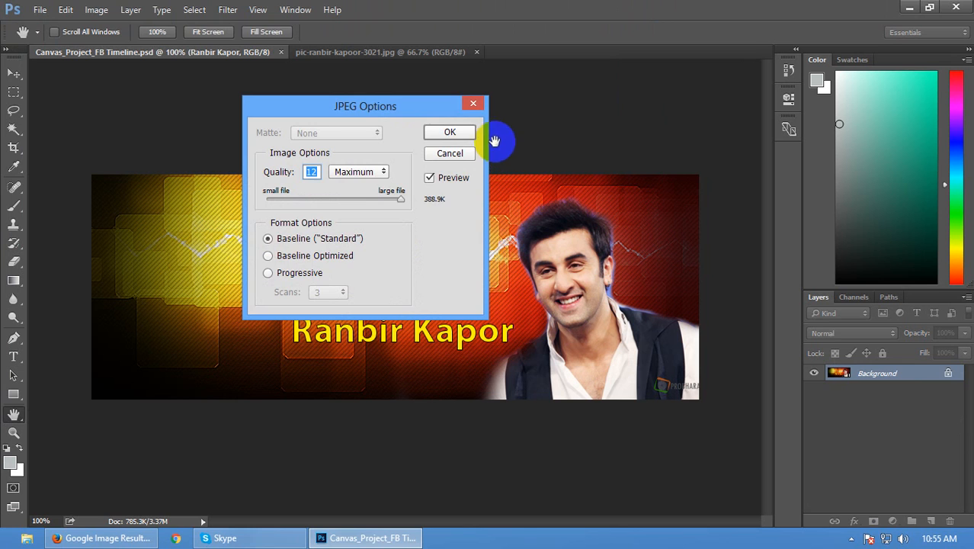
click(460, 130)
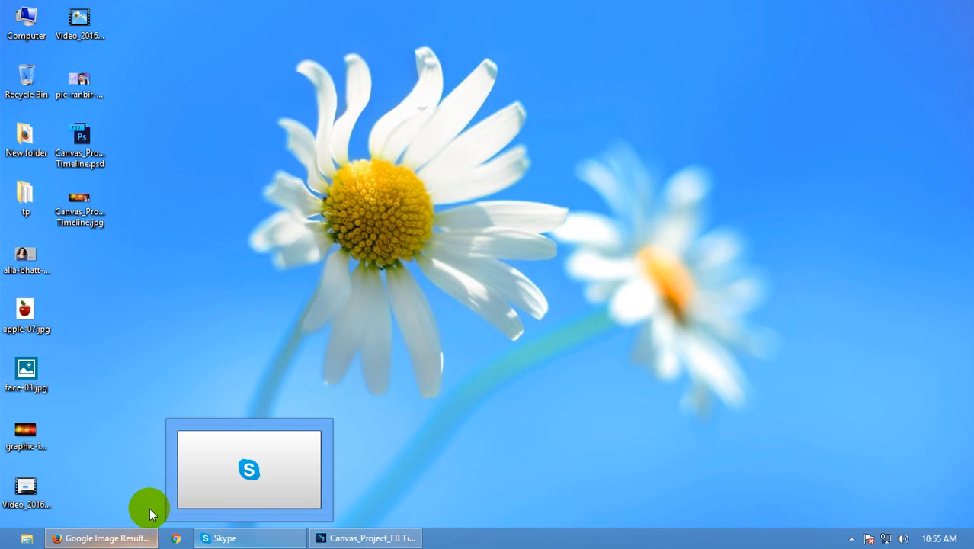
Switch to Firefox, open Canvas_Project_FB Timeline.jpg from the Desktop to review the exported banner, and close its tab
click(136, 534)
click(654, 16)
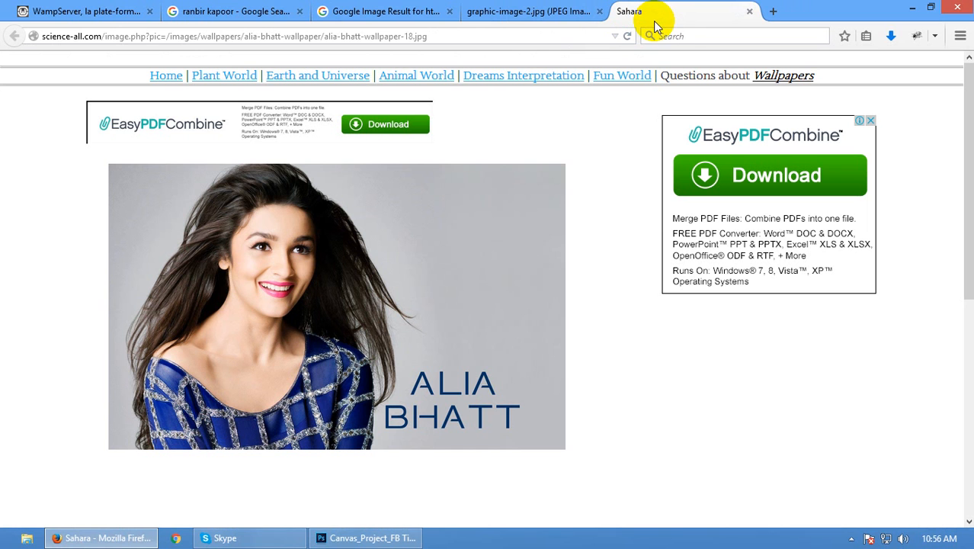
key(ctrl+o)
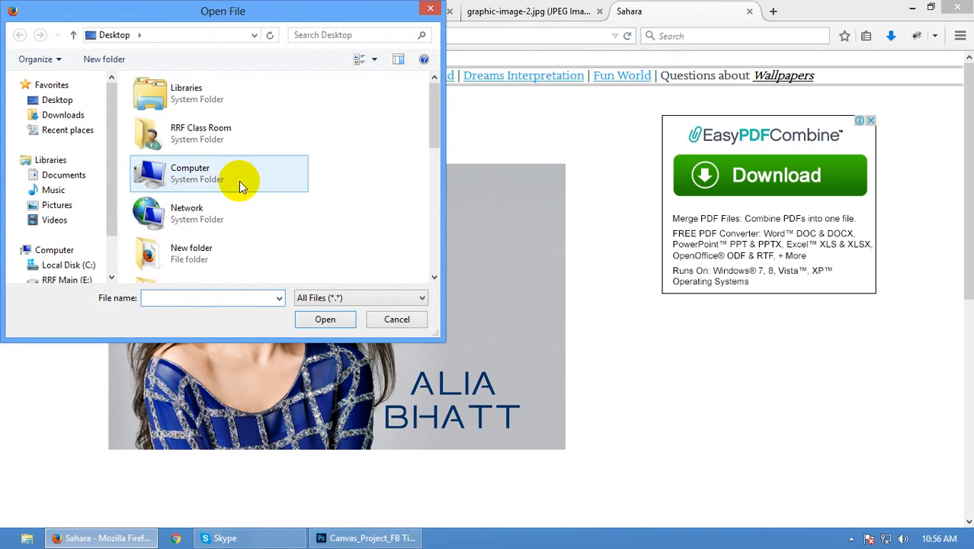
drag(434, 333, 945, 519)
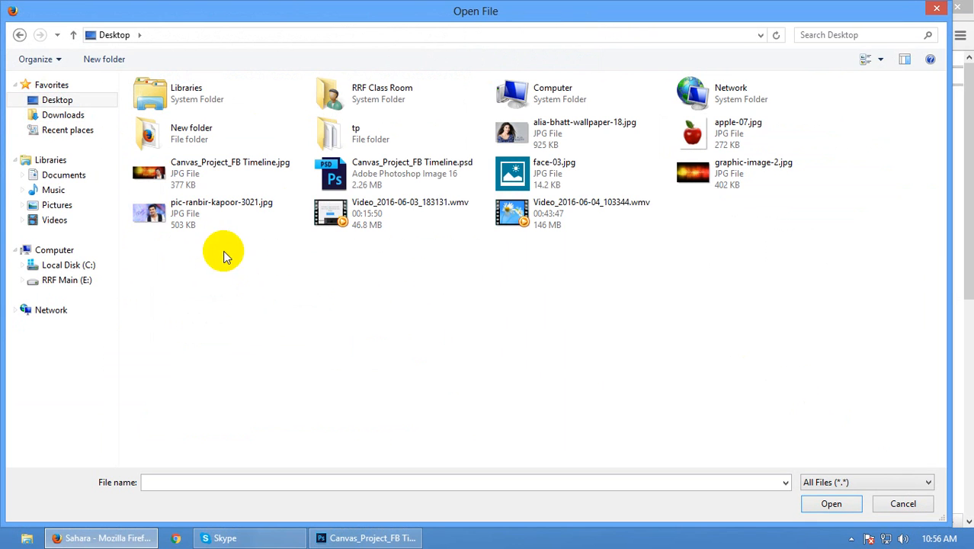
double_click(186, 181)
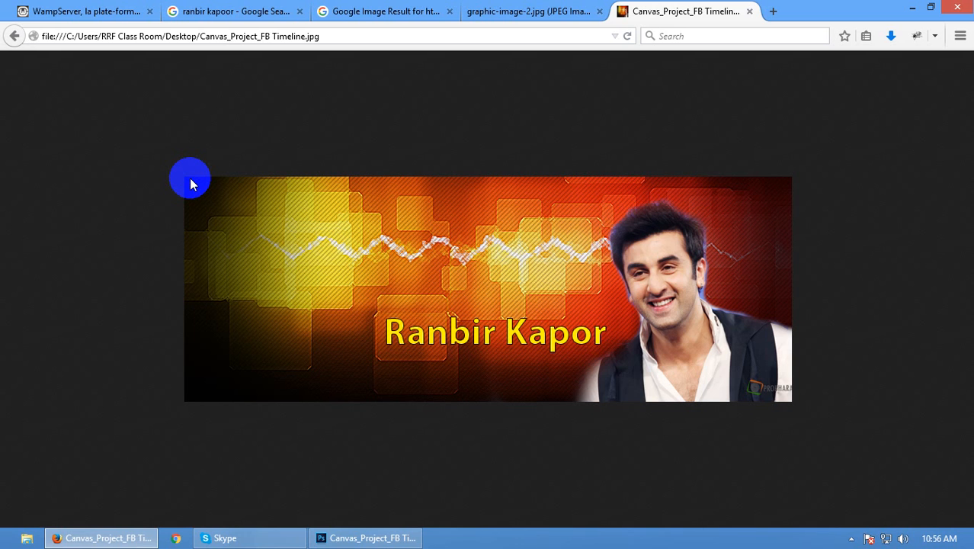
click(749, 11)
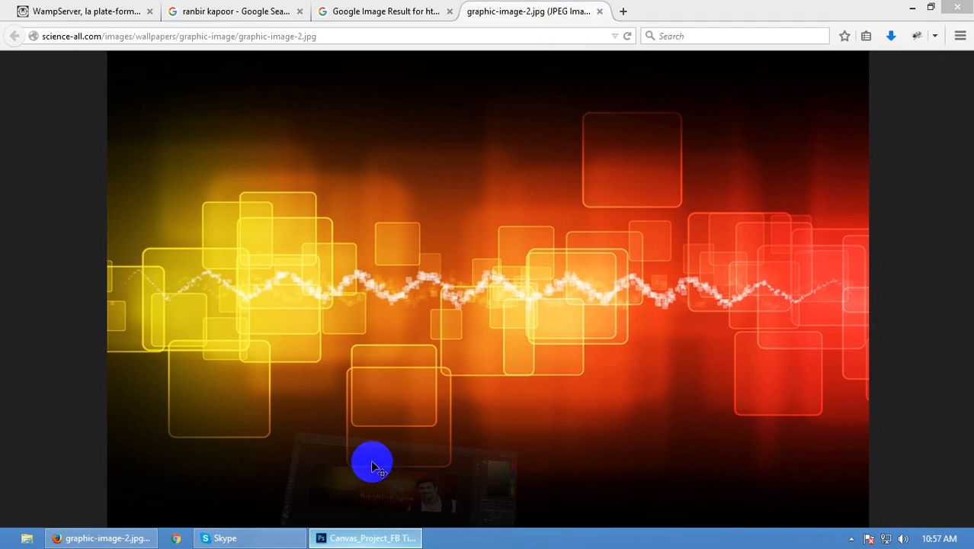
Return to Photoshop and merge the text layer, Layer 2, Layer 1 and Background into a single layer
click(354, 537)
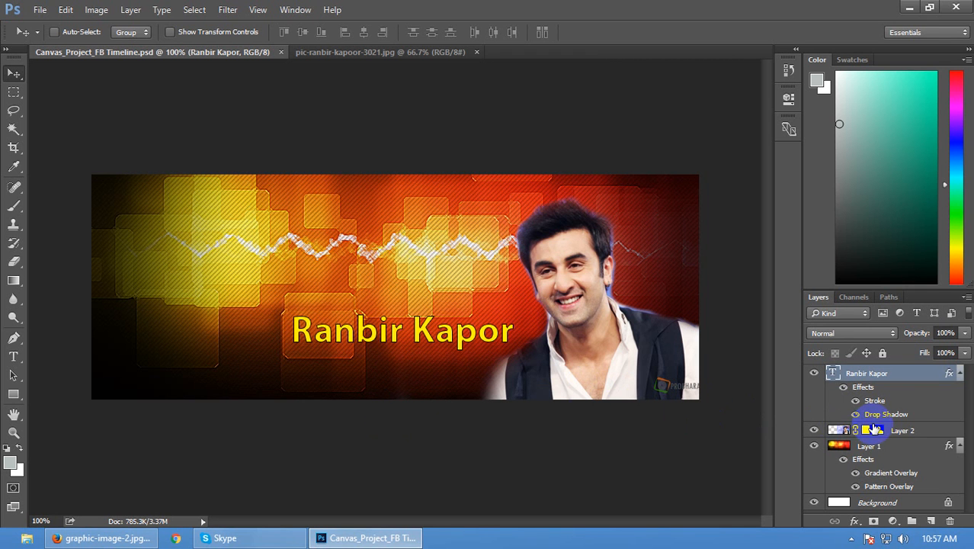
click(960, 373)
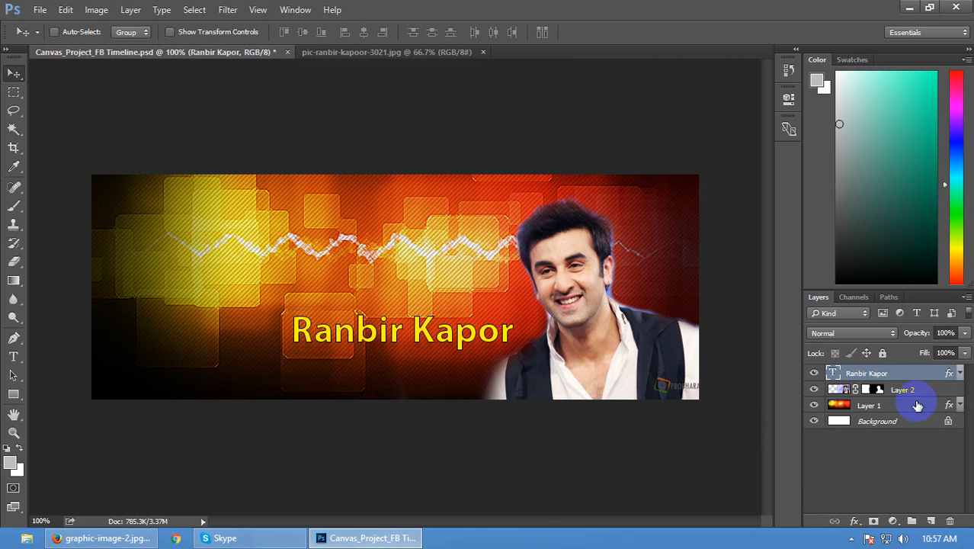
click(911, 422)
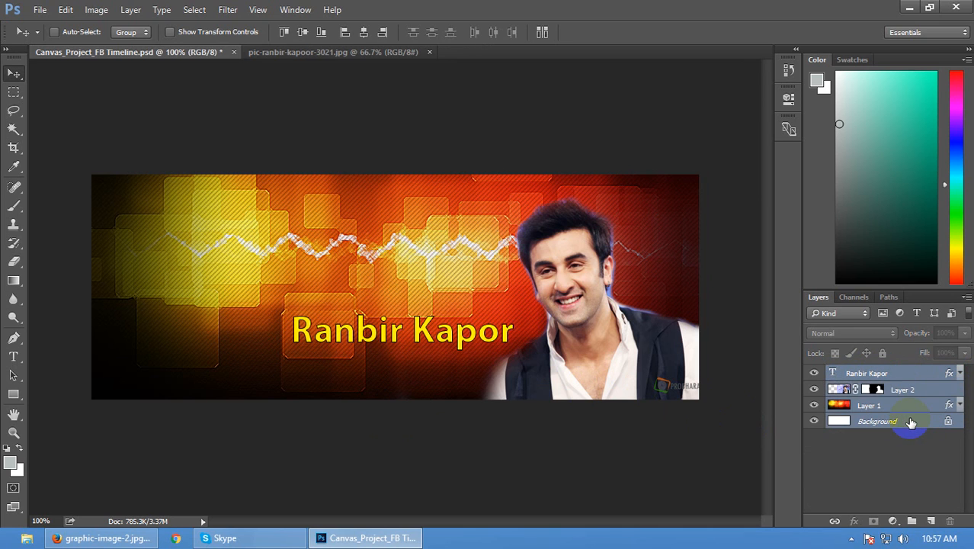
key(ctrl+e)
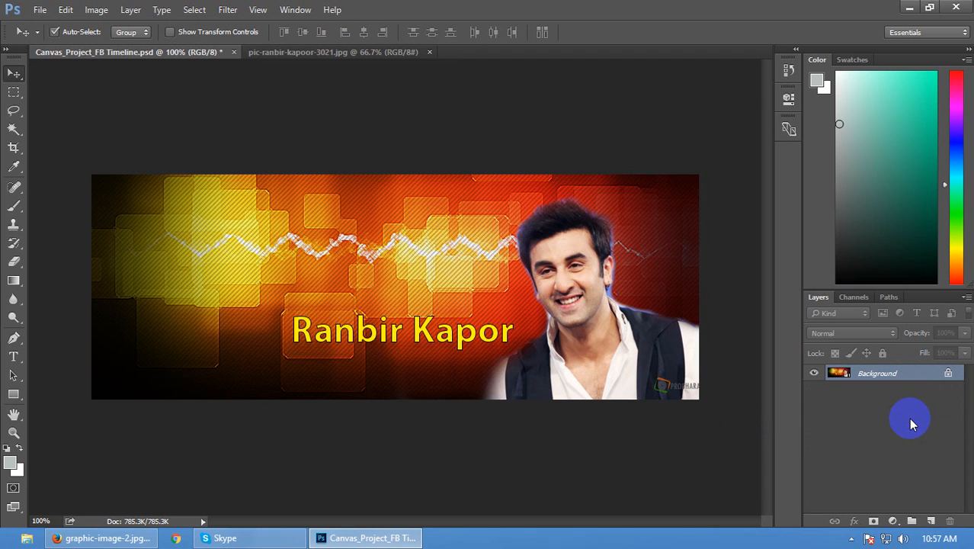
Undo the last layer merge and select only Layer 1
key(ctrl+z)
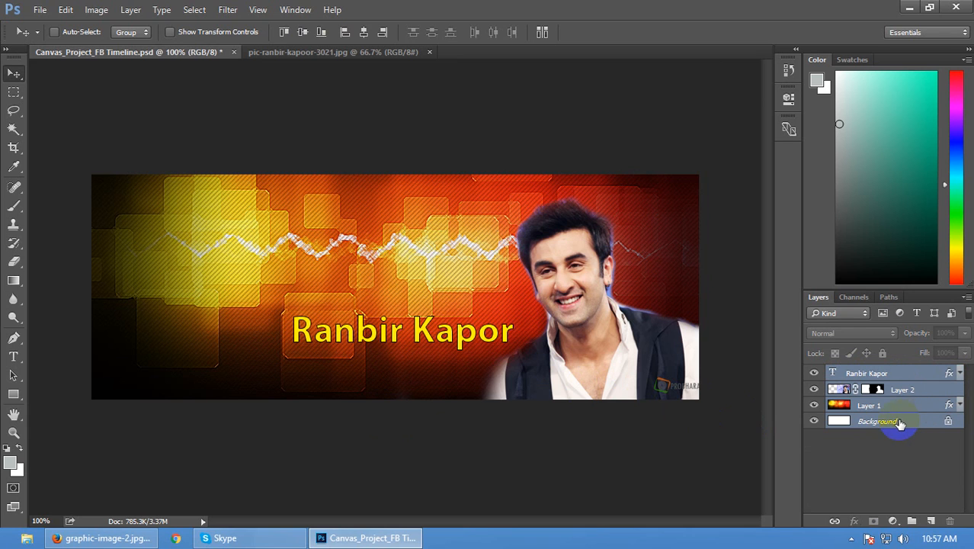
click(899, 496)
click(918, 410)
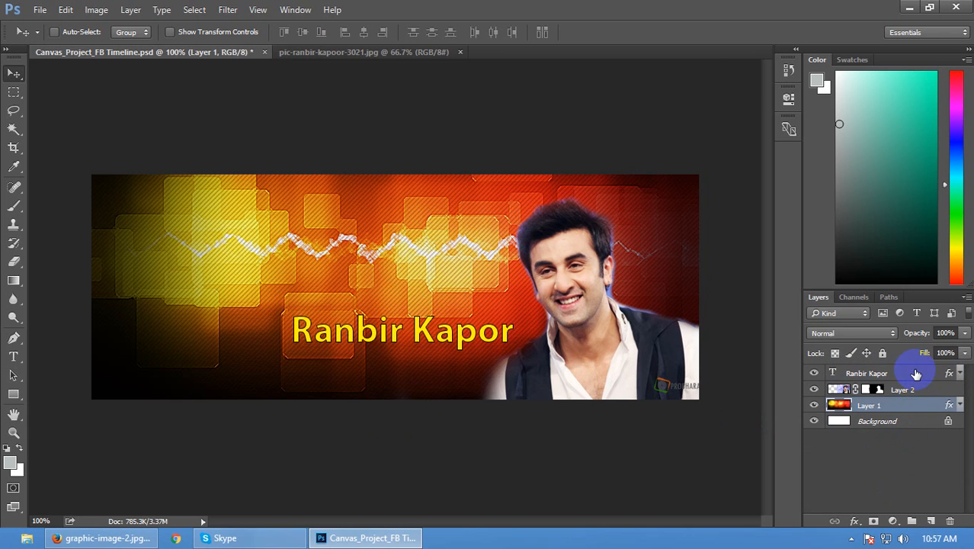
Convert the name text layer, Layer 2 and Layer 1 together into one Smart Object, leaving the Background layer out
click(915, 373)
click(900, 408)
click(903, 373)
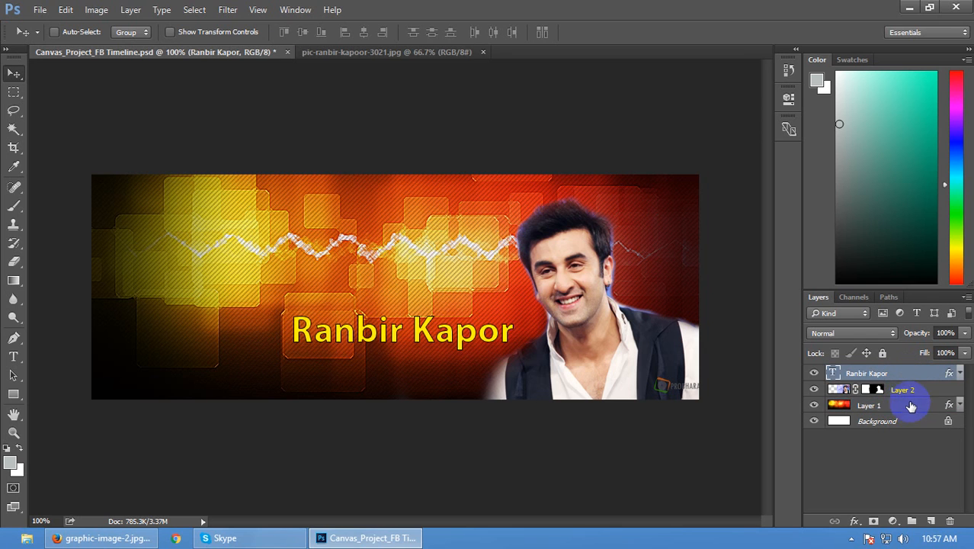
shift+click(911, 409)
right_click(911, 411)
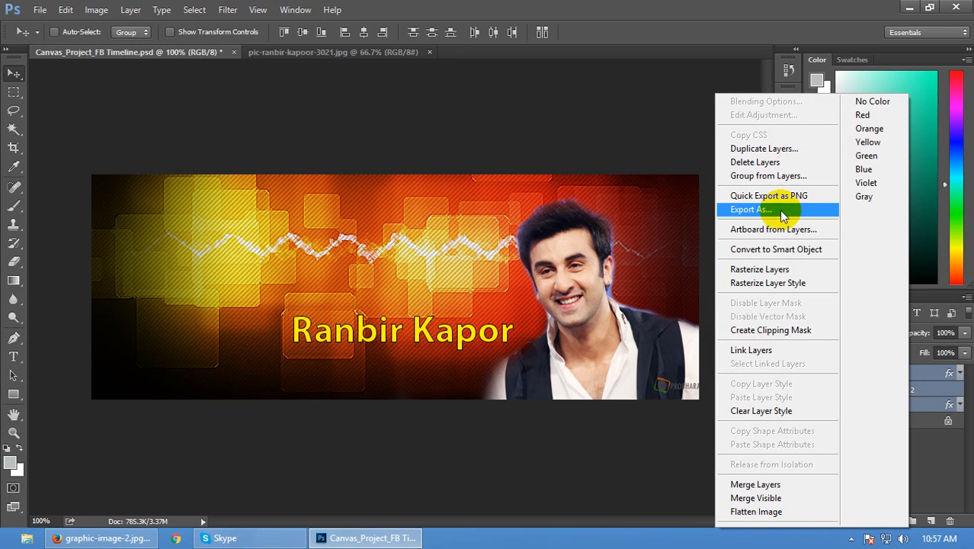
click(795, 252)
click(859, 408)
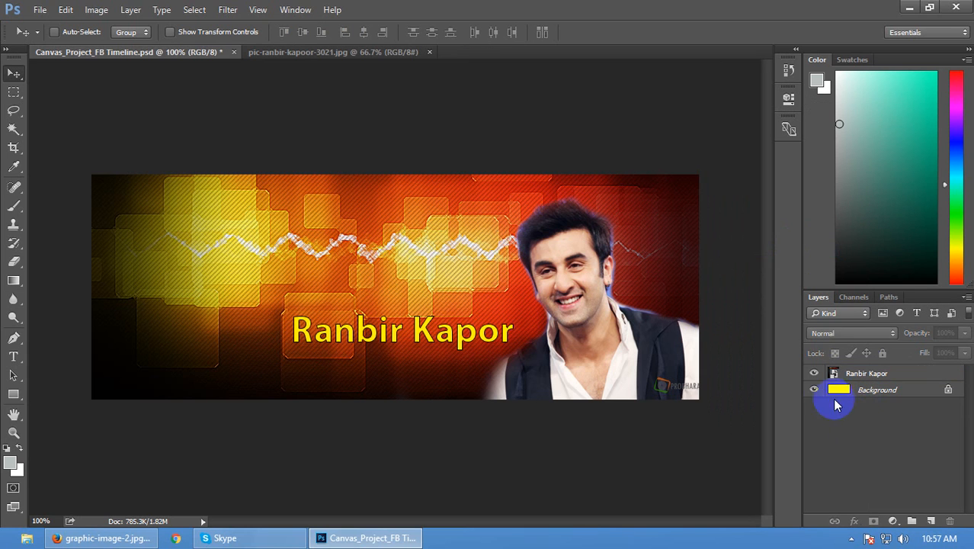
Turn on Show Transform Controls for the Move tool, test-move the Smart Object down and to the left, and undo the move
click(170, 31)
click(507, 308)
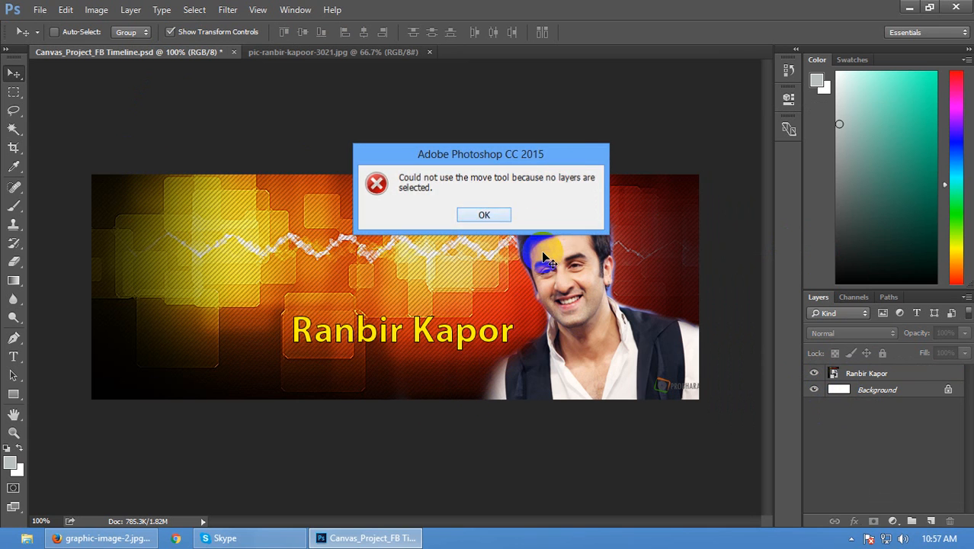
click(492, 209)
click(838, 374)
drag(426, 283, 383, 398)
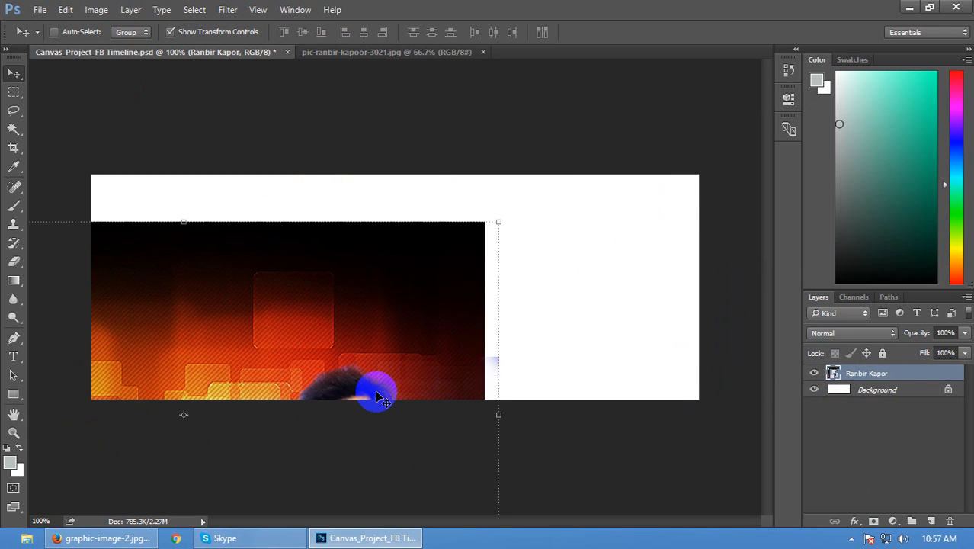
key(ctrl+z)
Open the Smart Object's contents to examine the layers inside it, and close the contents document
double_click(833, 373)
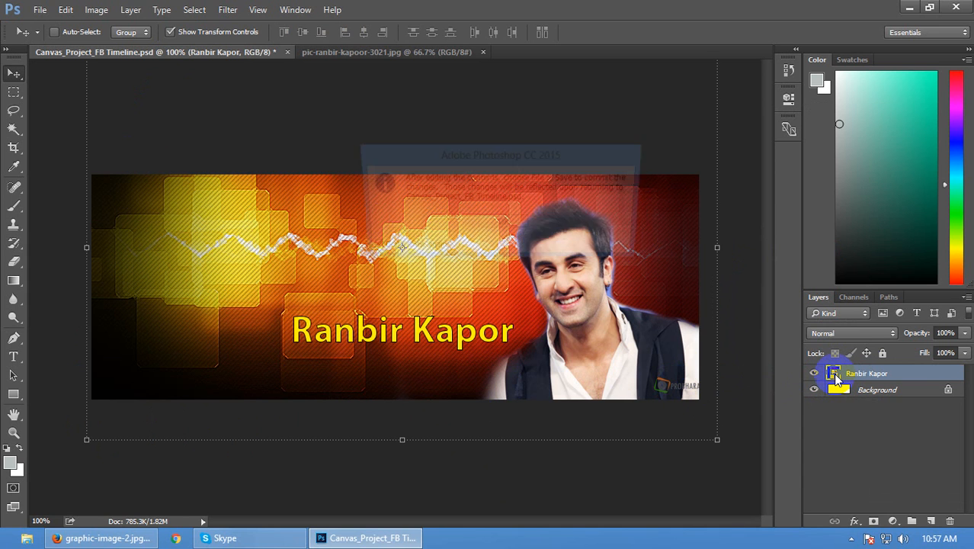
click(502, 225)
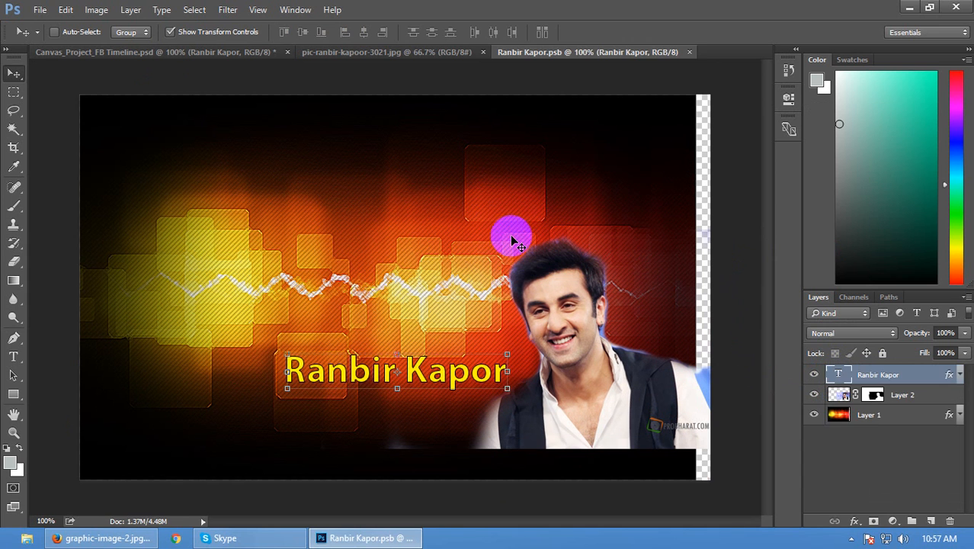
click(858, 449)
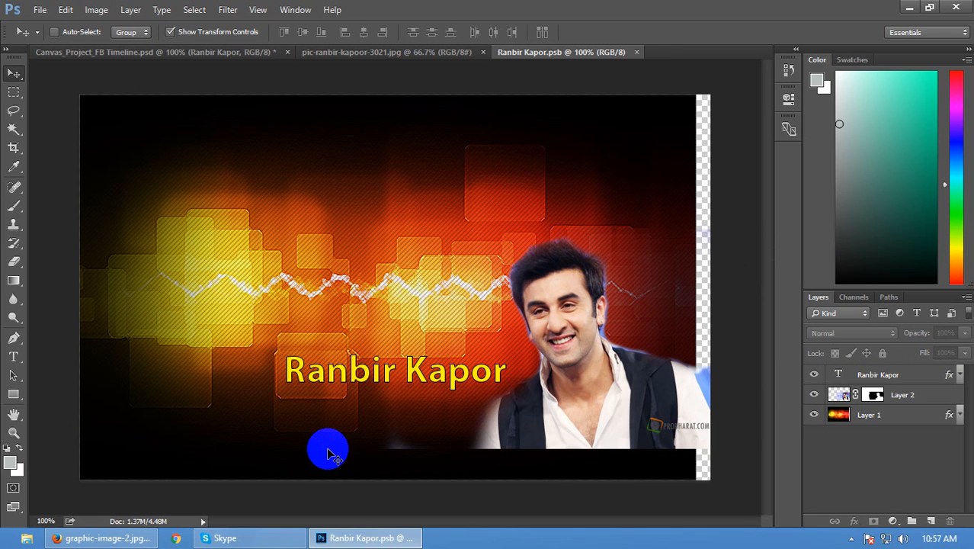
key(ctrl)
key(ctrl+w)
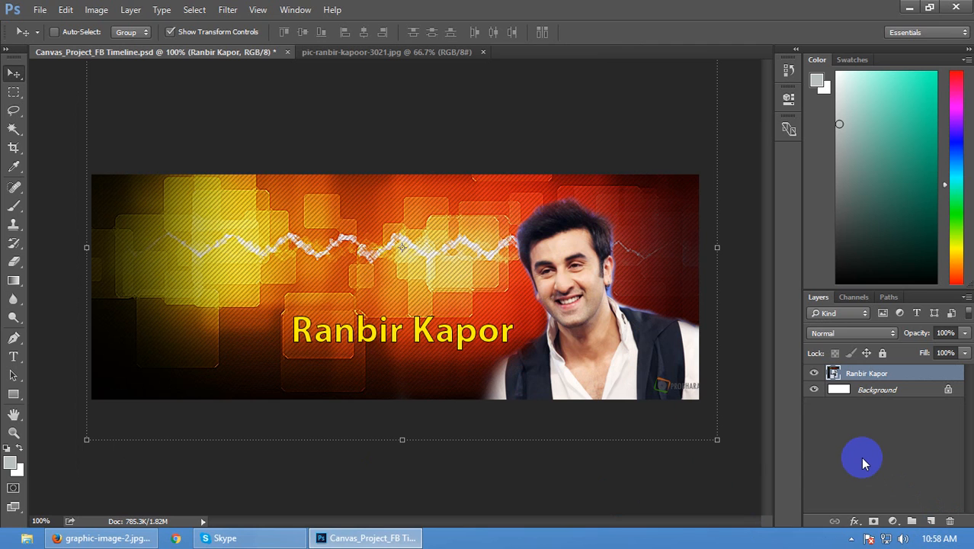
Undo the Smart Object conversion and select the name text layer through Layer 1
key(ctrl+z)
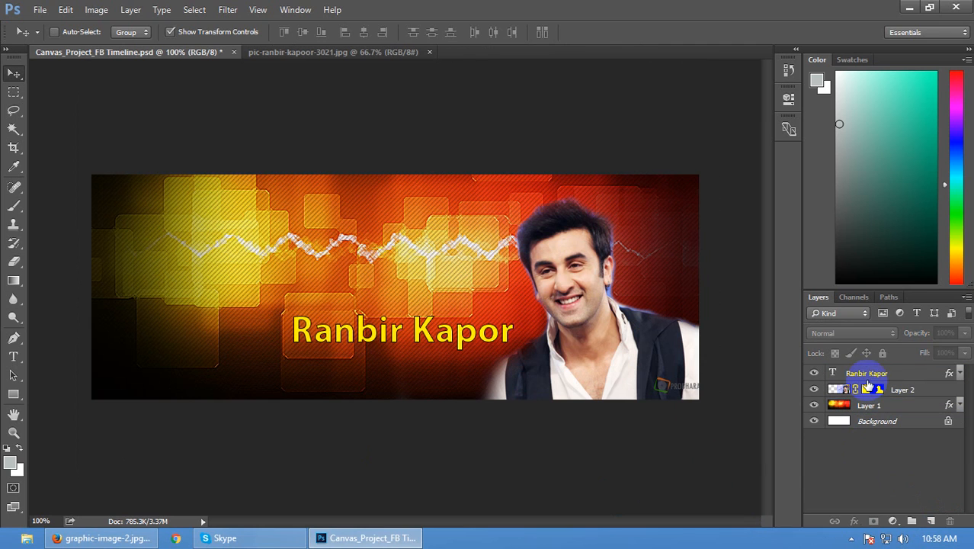
click(871, 374)
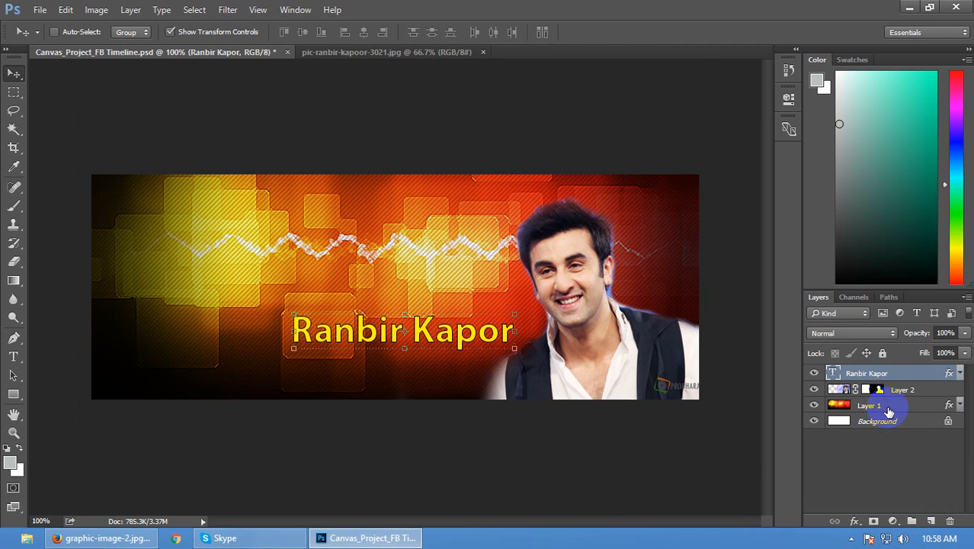
shift+click(888, 407)
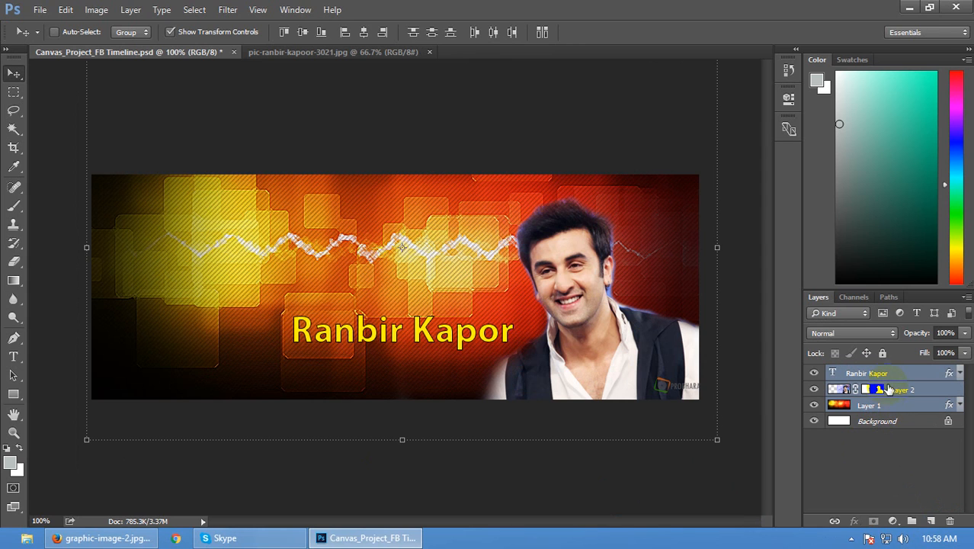
Stamp all visible layers into a new merged layer above the name text layer and check the original layers beneath it
click(889, 374)
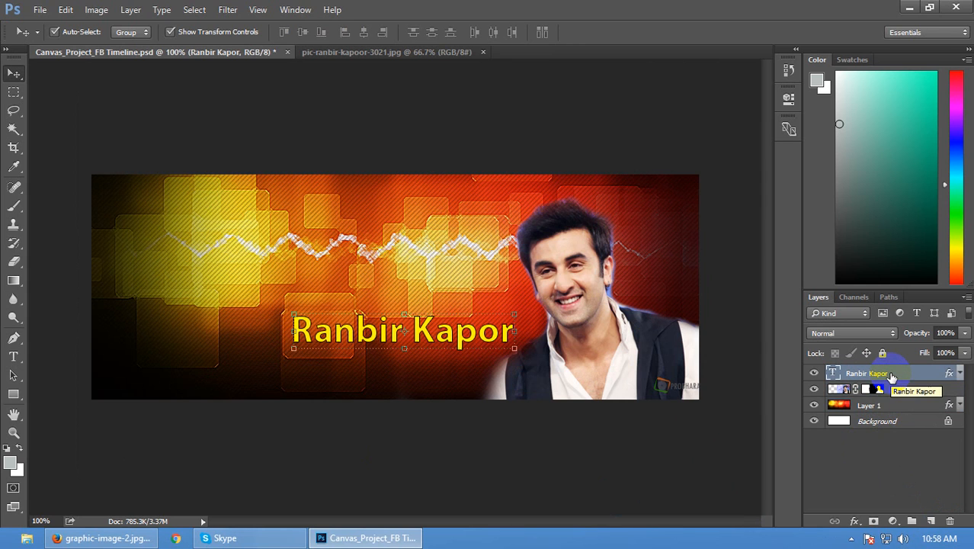
key(ctrl+shift+alt+e)
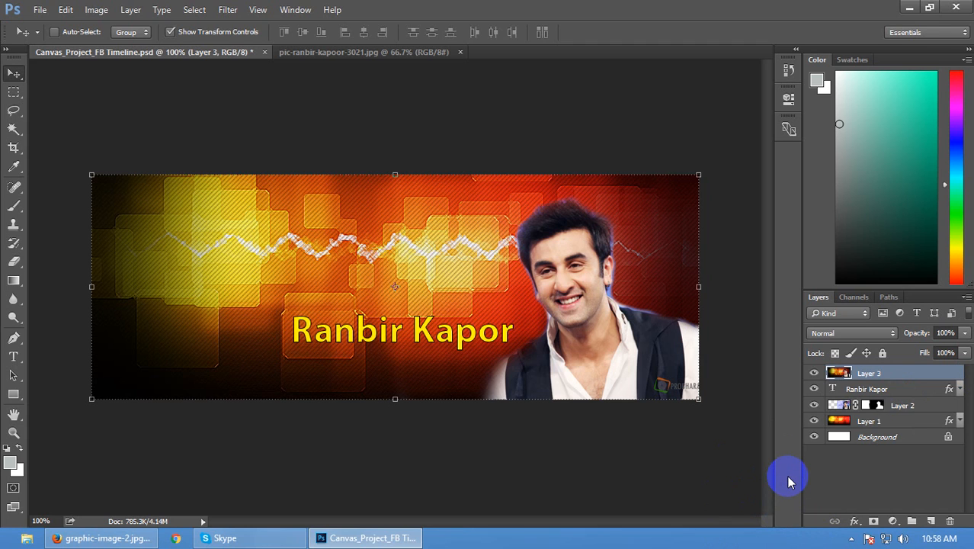
click(873, 390)
click(883, 422)
click(883, 390)
click(884, 422)
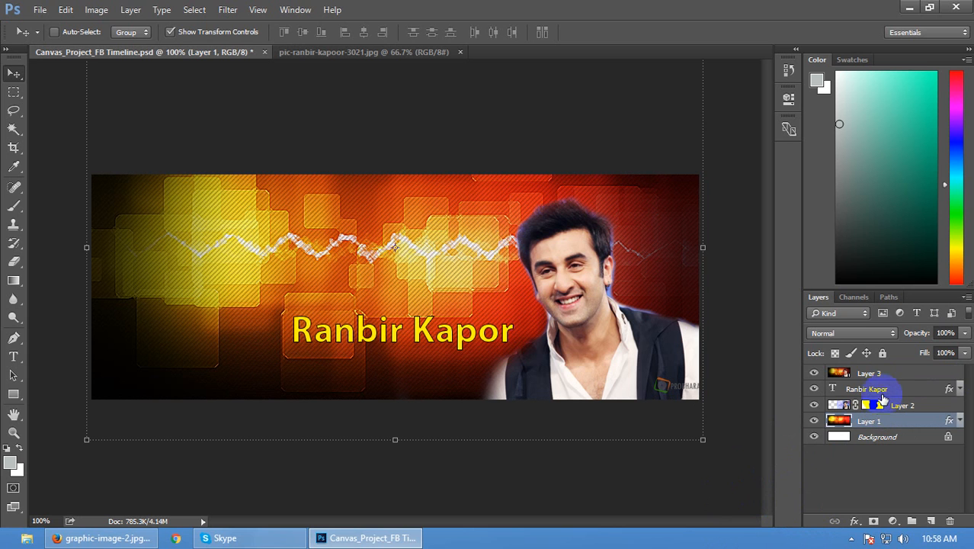
Test-move the merged Layer 3 down and to the left on the canvas, and undo the move
click(871, 373)
drag(522, 296, 464, 393)
key(ctrl+z)
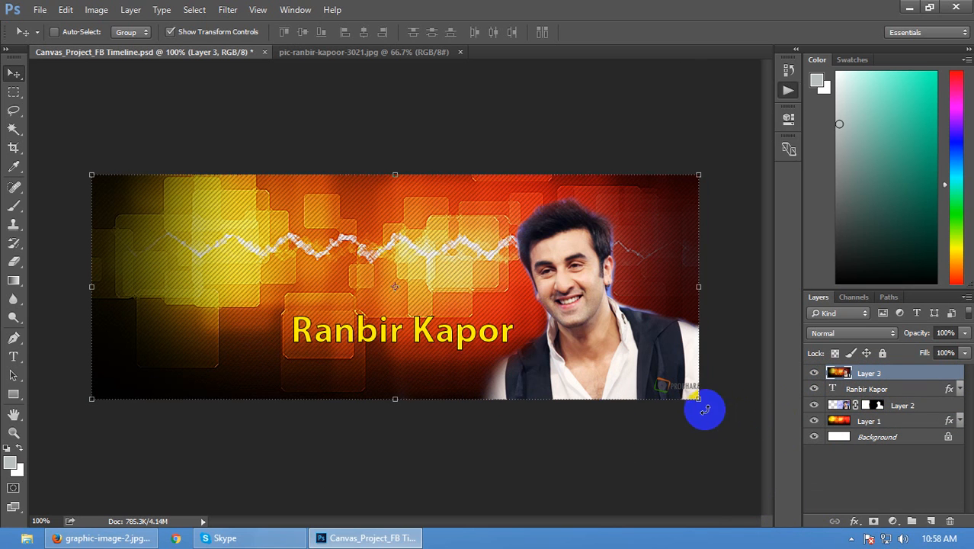
Delete the merged Layer 3 and leave no layer selected
key(alt+F9)
click(877, 483)
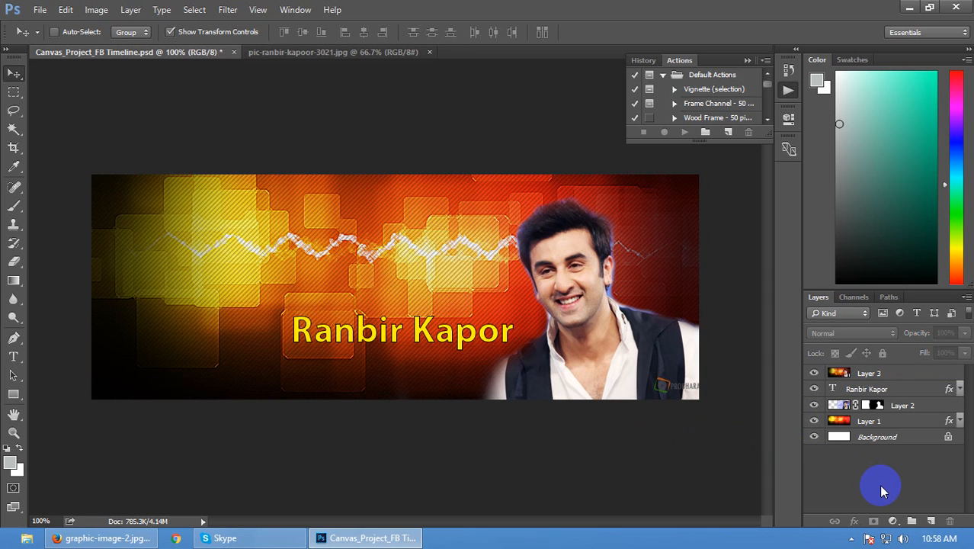
click(873, 373)
key(Delete)
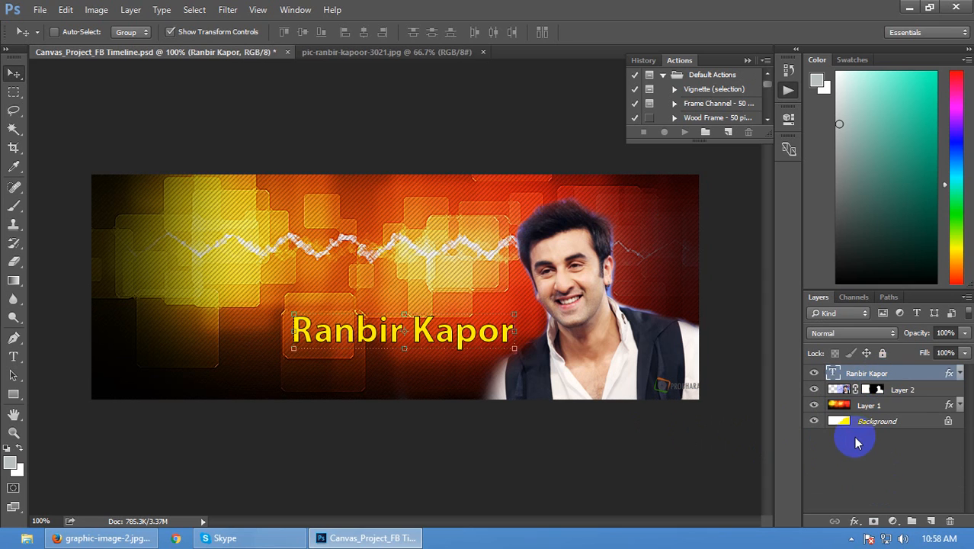
click(860, 464)
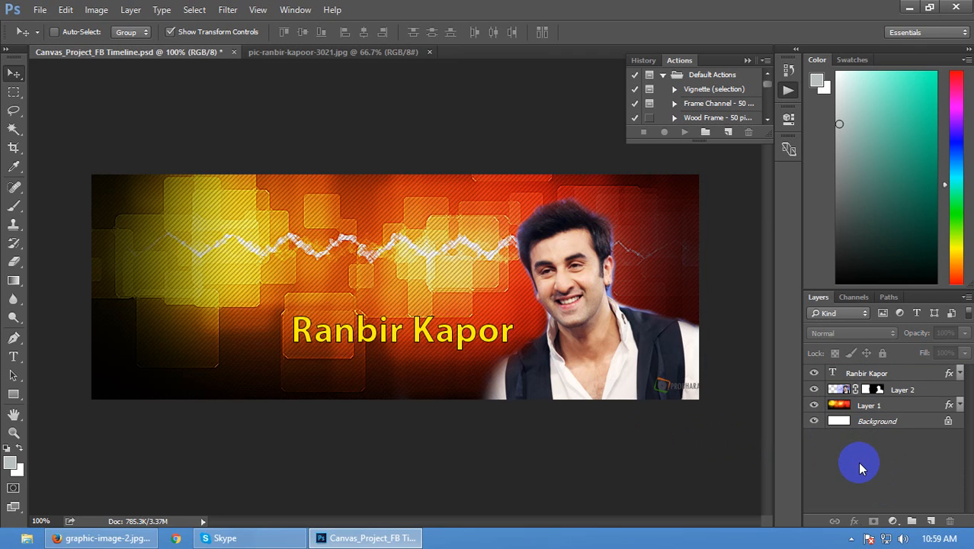
Select the entire banner canvas and copy its visible content with Copy Merged
click(857, 375)
key(ctrl+a)
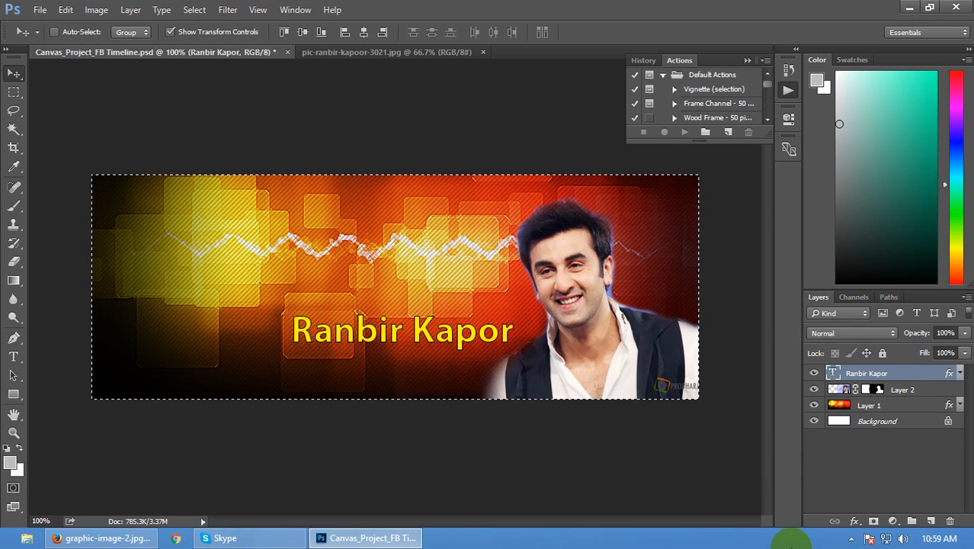
click(65, 9)
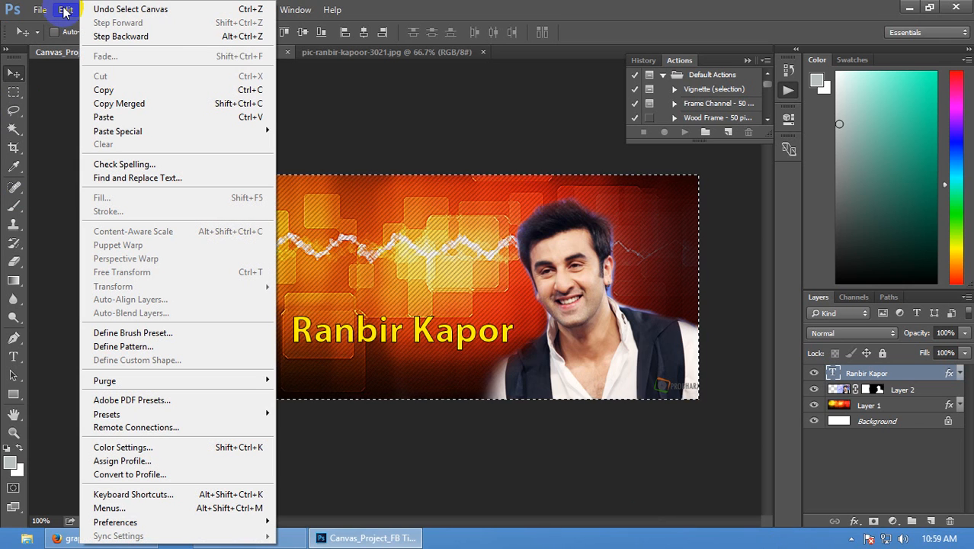
click(180, 105)
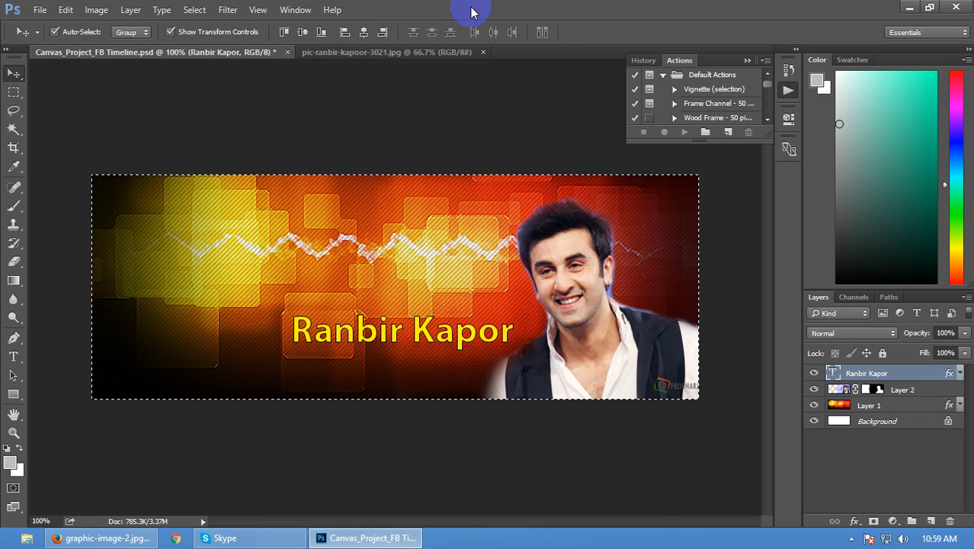
Create a new document with the proposed settings and paste the merged banner copy into it
key(ctrl+n)
key(Return)
key(ctrl+v)
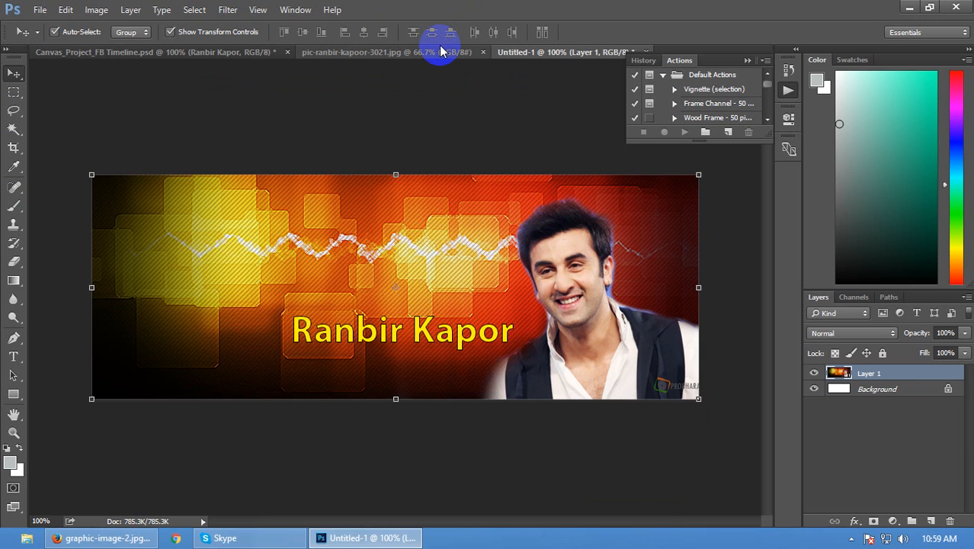
Return to Canvas_Project_FB Timeline.psd, clear the canvas selection and select the name text layer with the Move tool
drag(441, 51, 750, 356)
click(863, 461)
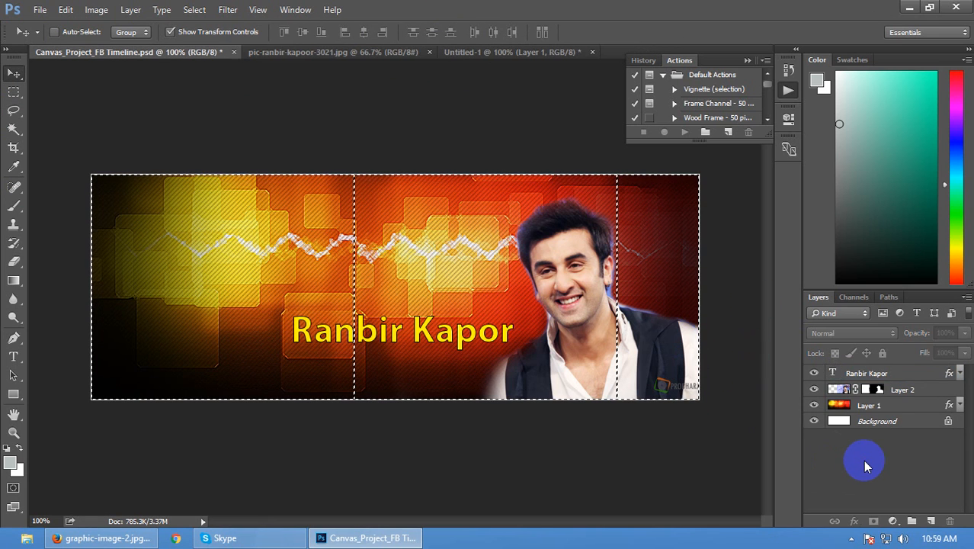
key(ctrl+d)
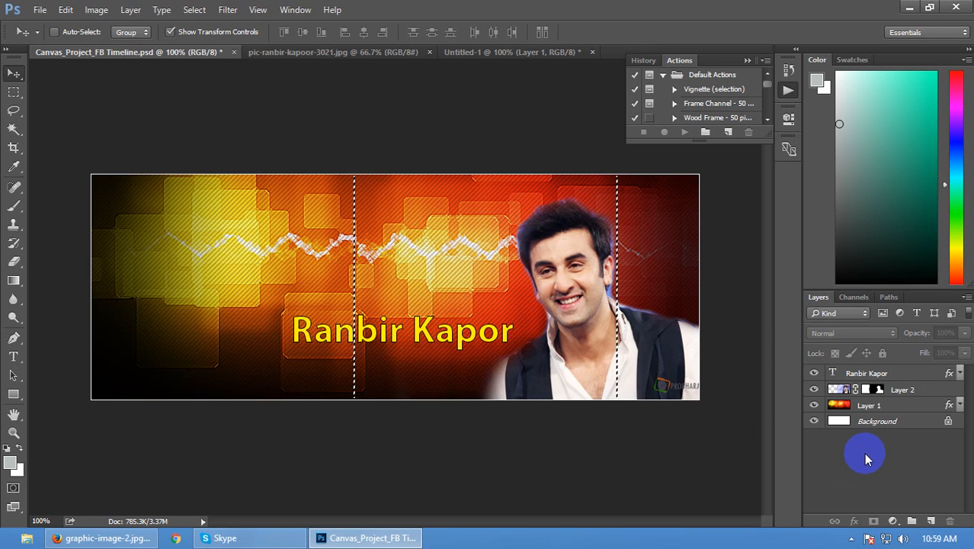
click(13, 91)
click(81, 119)
click(14, 74)
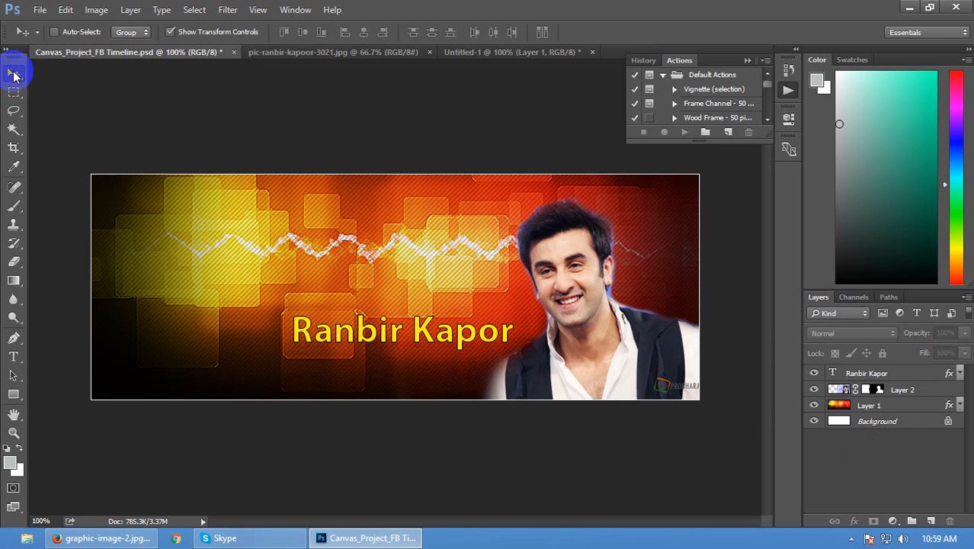
click(858, 373)
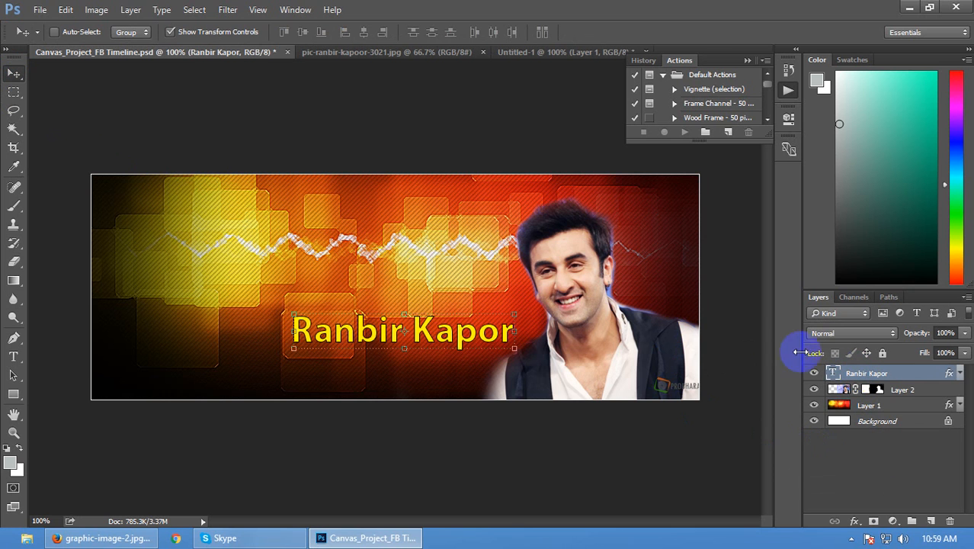
Close pic-ranbir-kapoor-3021.jpg, return to the banner document and deselect its layers
click(351, 52)
click(482, 51)
click(347, 52)
click(225, 52)
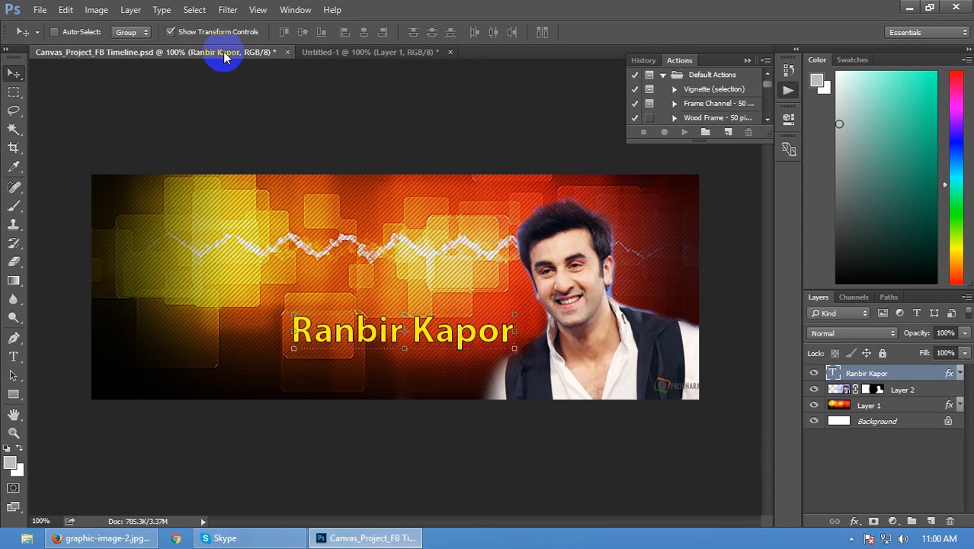
click(882, 479)
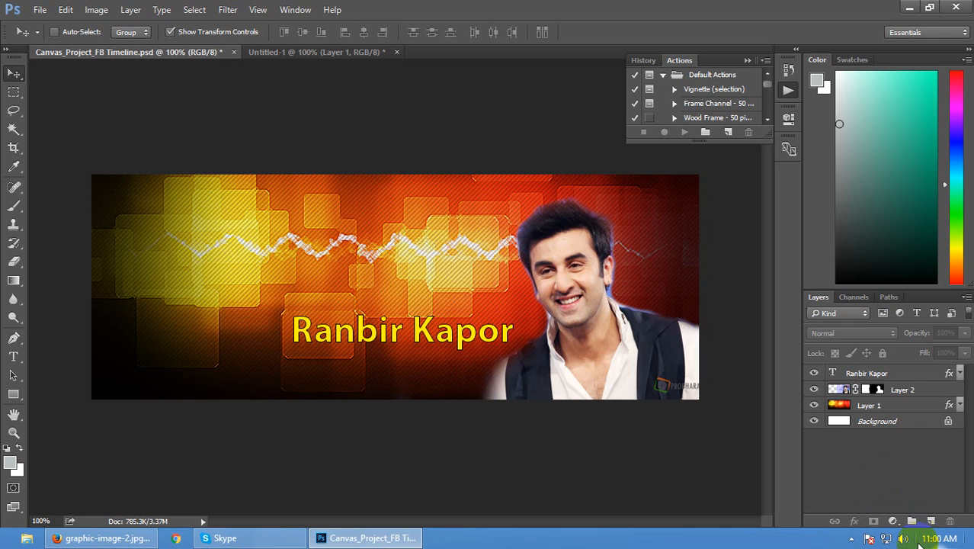
key(ctrl)
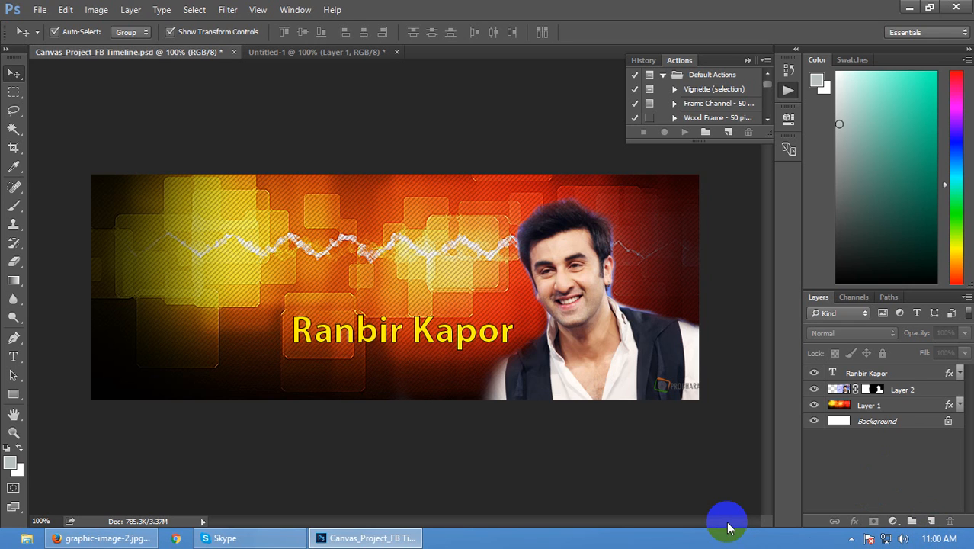
Draw a tall gray rectangle shape about 49 px wide and 367 px high across the banner near its middle
click(14, 87)
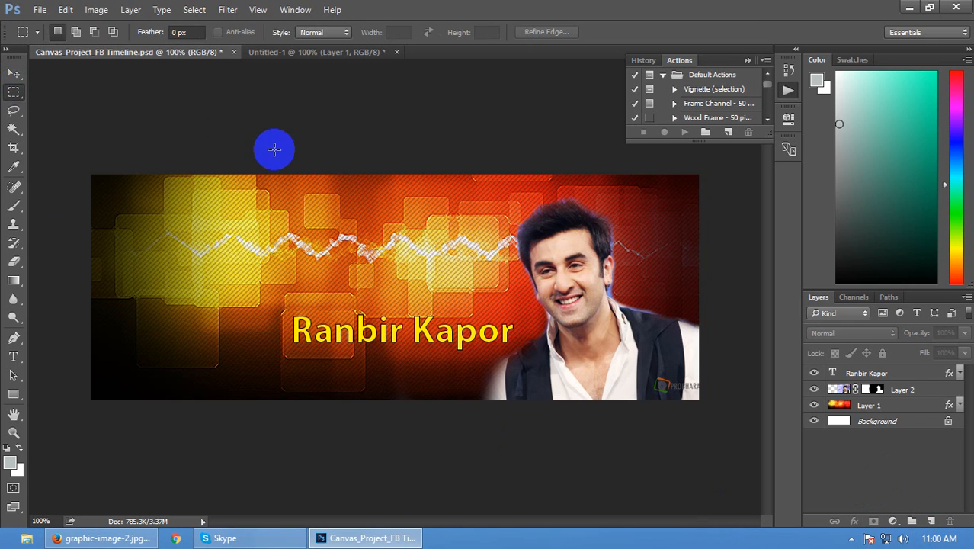
drag(13, 394, 70, 394)
click(70, 394)
drag(371, 157, 430, 436)
drag(406, 418, 404, 418)
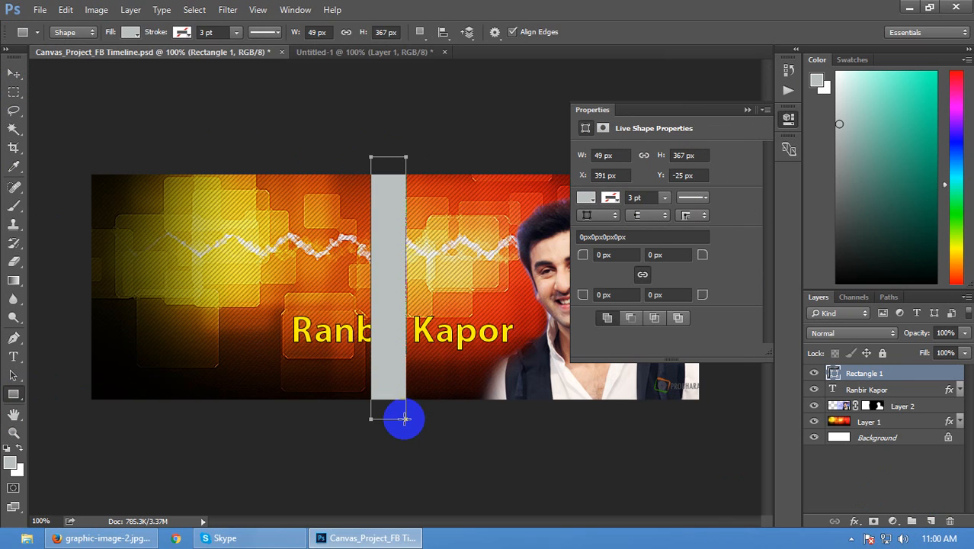
Center the gray rectangle horizontally on the whole canvas with the Move tool's alignment and clear the selection
key(v)
key(ctrl+a)
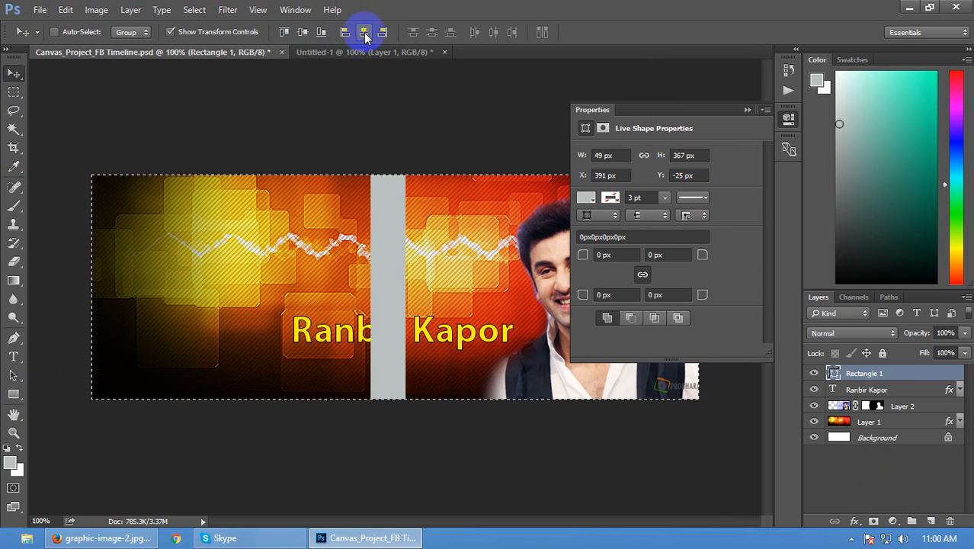
click(365, 32)
key(ctrl+d)
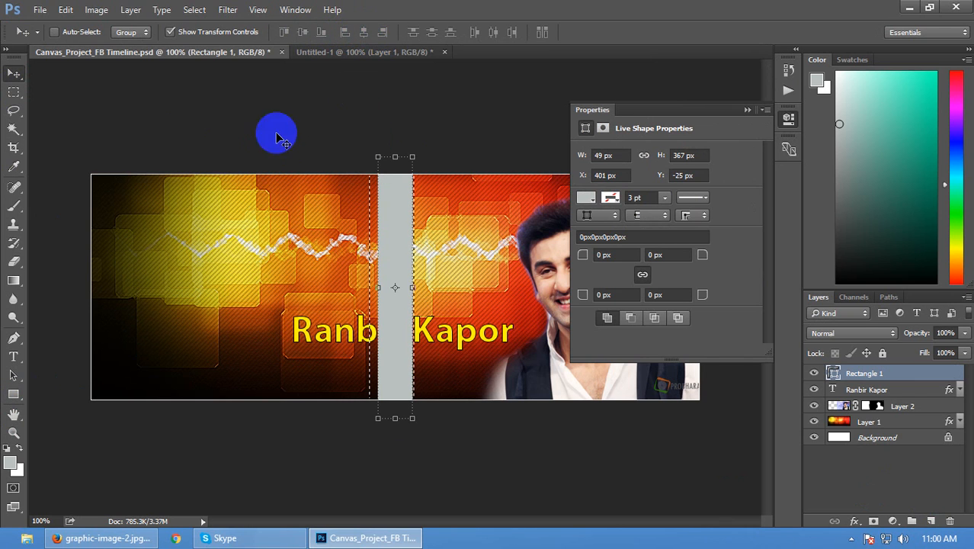
Select the name text layer and rotate it to -90 degrees with Free Transform
click(814, 389)
click(818, 392)
key(ctrl+t)
drag(515, 331, 413, 246)
key(Escape)
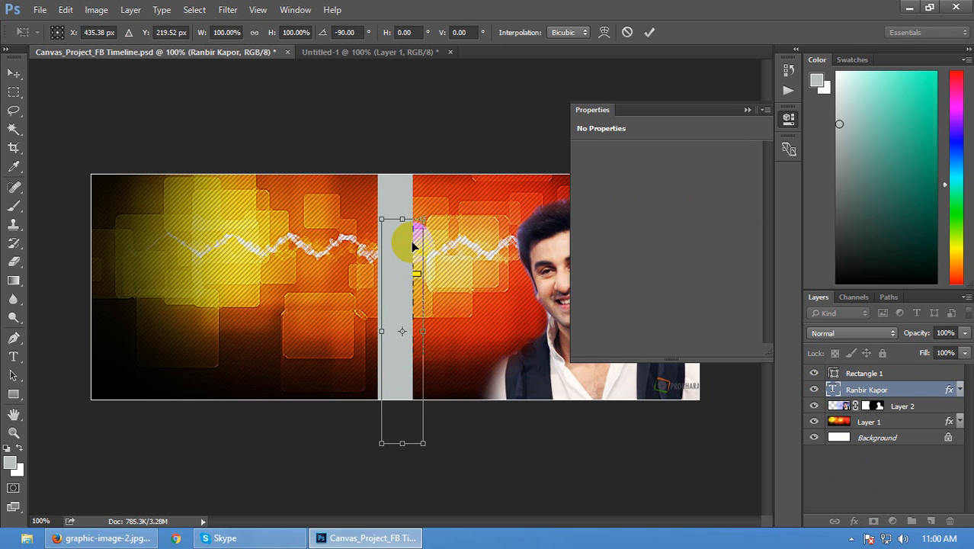
key(Return)
Bring the name text layer in front of the rectangle, then shrink and position it to fit inside the vertical strip
key(ctrl+bracketright)
drag(407, 248, 399, 223)
click(415, 193)
drag(414, 192, 411, 219)
key(Return)
drag(402, 281, 400, 273)
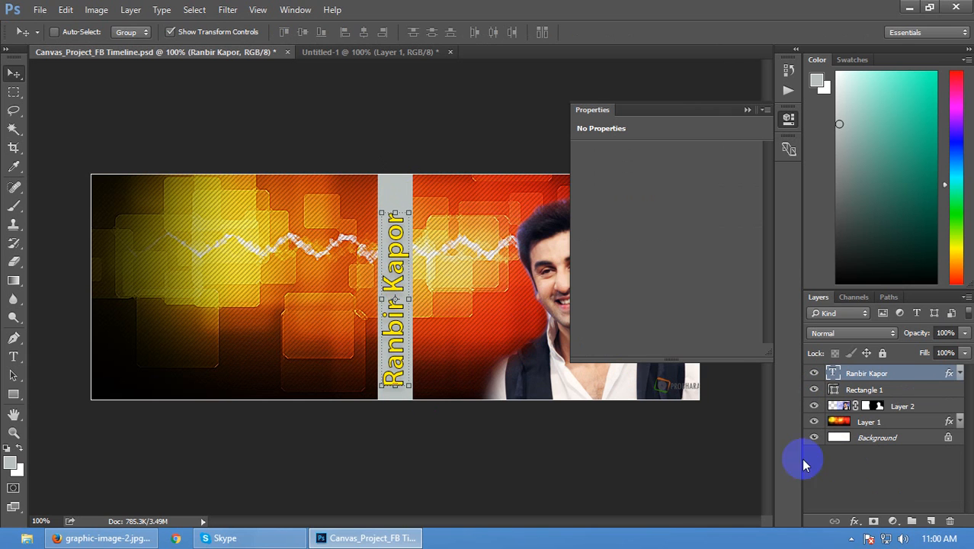
Recolor the rectangle with a bright yellow sampled from the banner's background squares
click(869, 461)
double_click(834, 390)
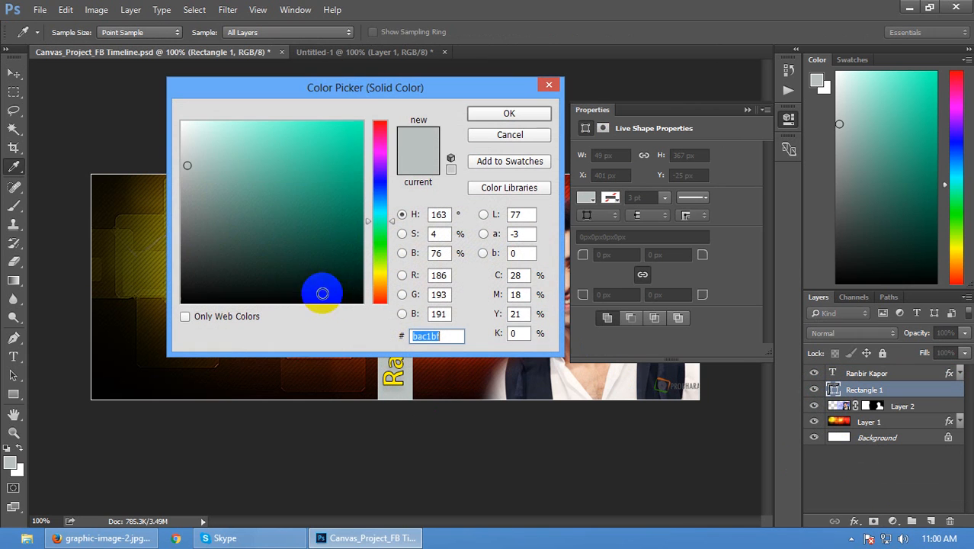
click(145, 238)
drag(416, 85, 775, 137)
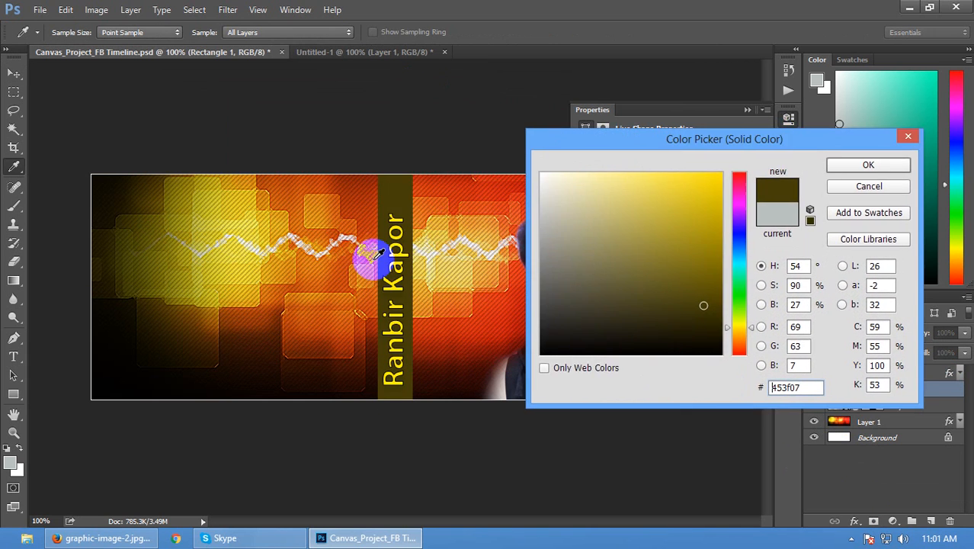
click(257, 226)
click(240, 230)
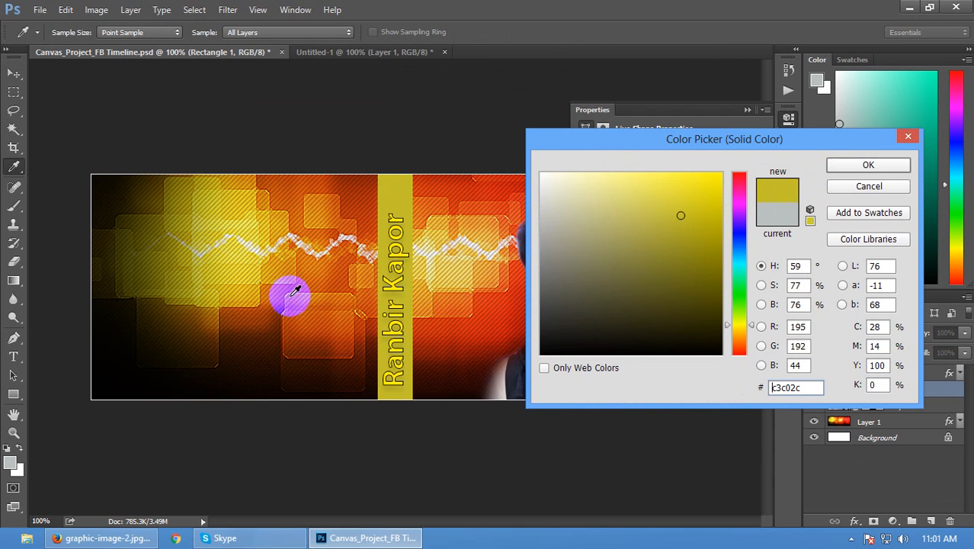
click(254, 228)
click(855, 166)
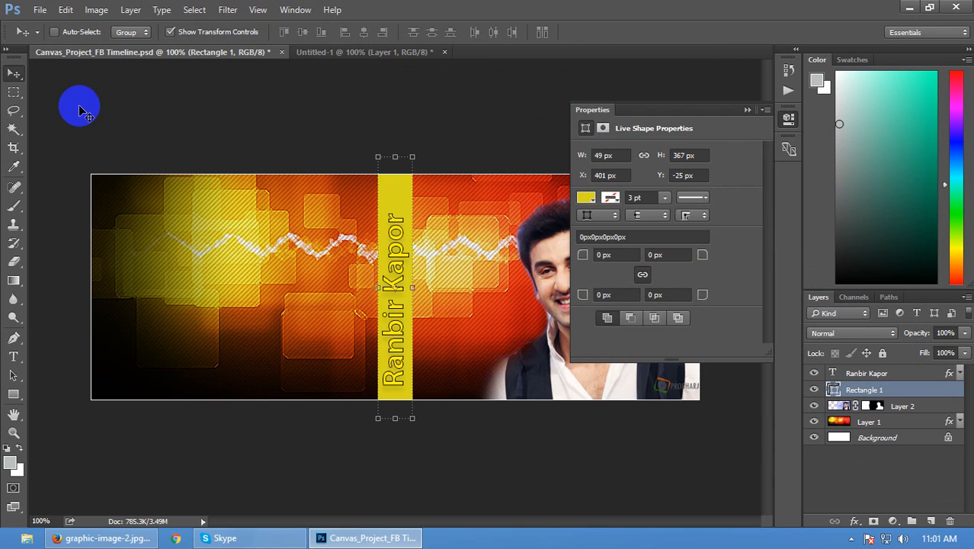
Select the name text and rectangle layers together, center them horizontally on the canvas and deselect everything
click(835, 470)
scroll(373, 373, down, 2)
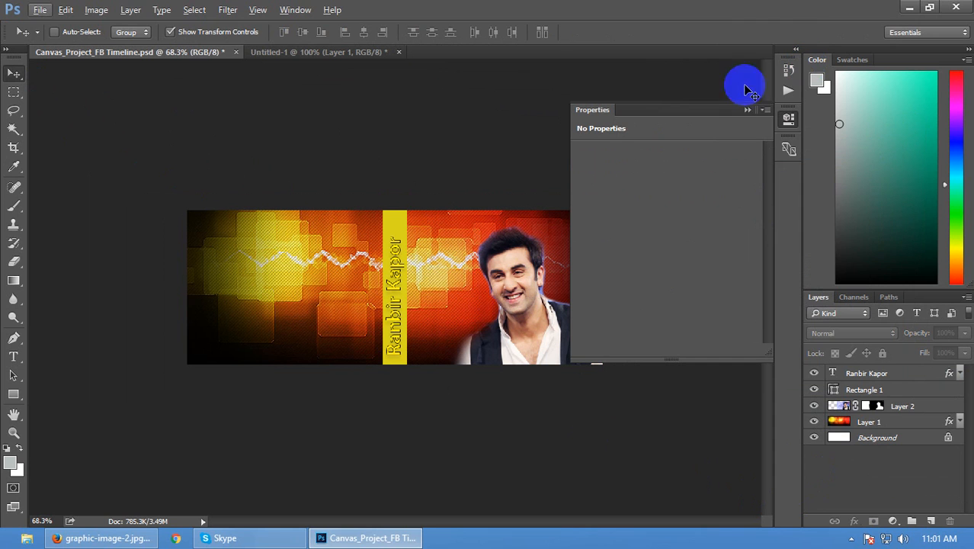
click(750, 111)
click(858, 373)
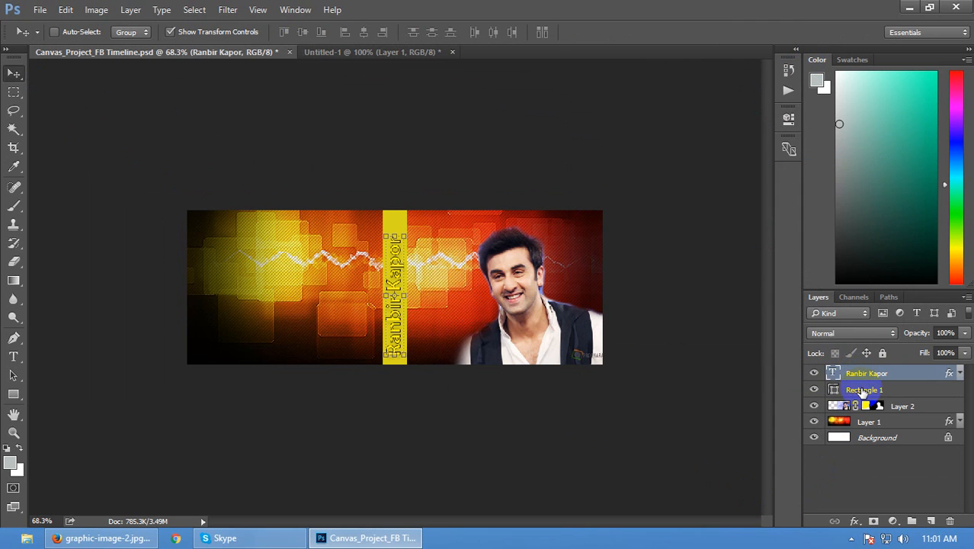
shift+click(858, 390)
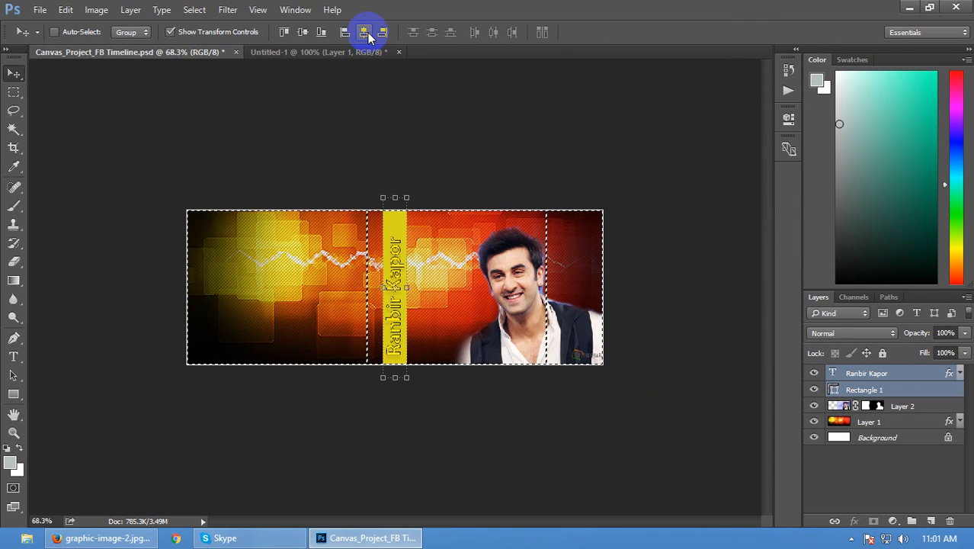
click(852, 457)
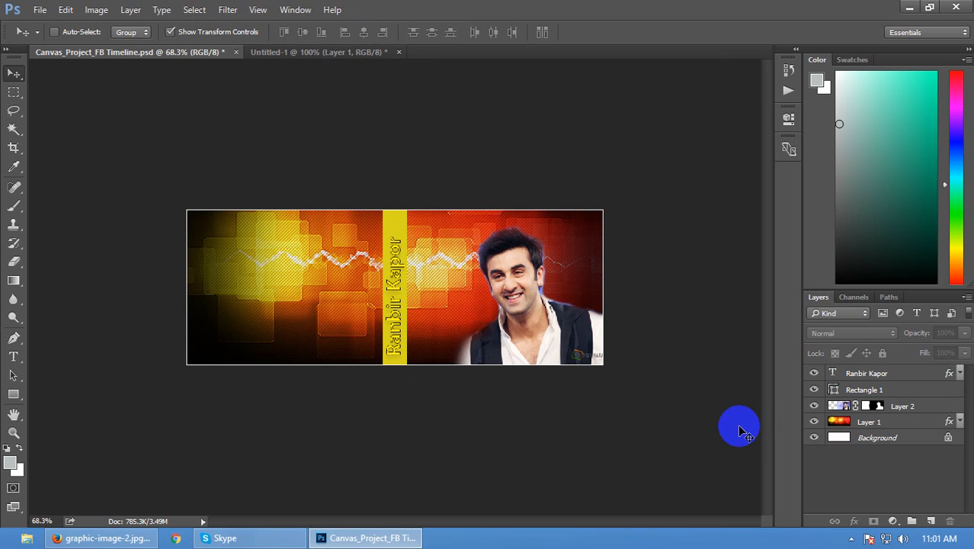
Select the entire banner canvas and copy all visible layers with Copy Merged
key(ctrl+0)
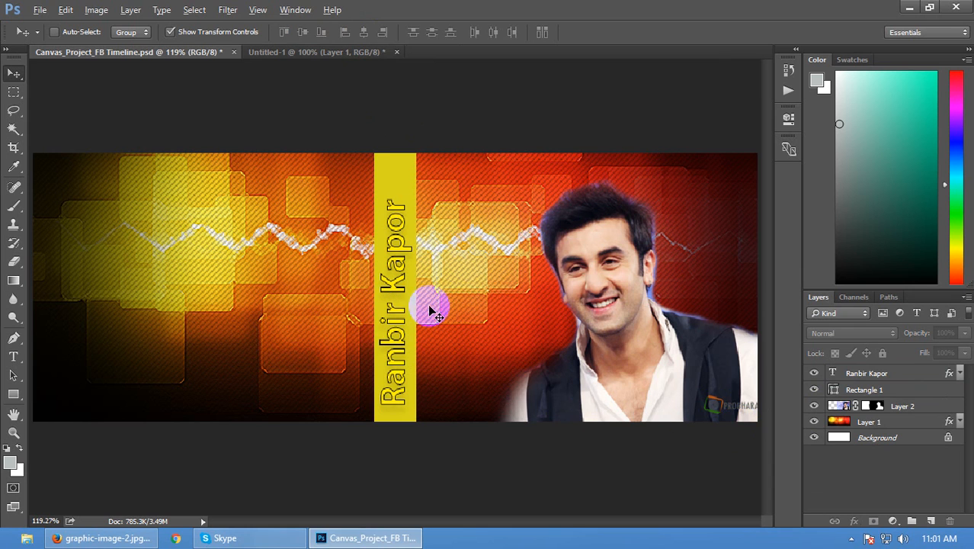
scroll(358, 314, down, 2)
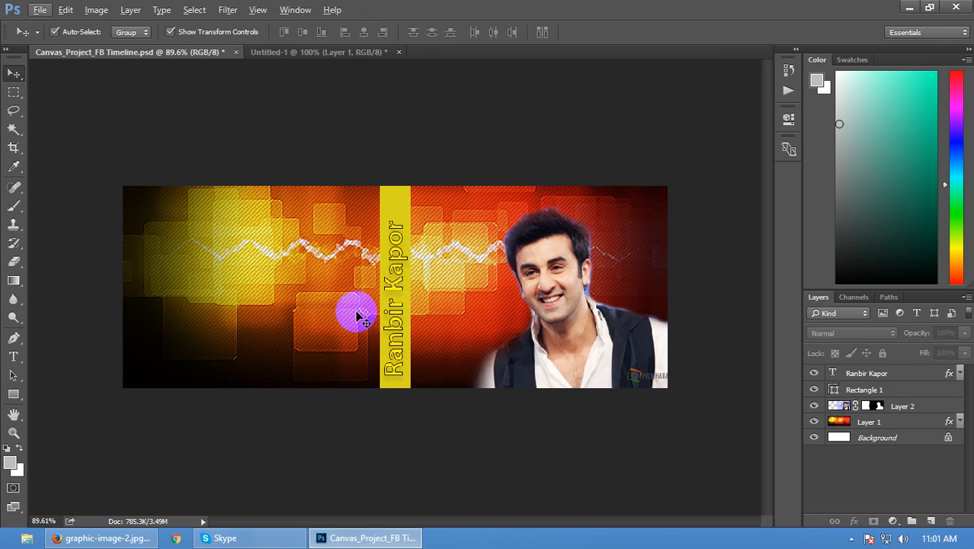
key(ctrl+a)
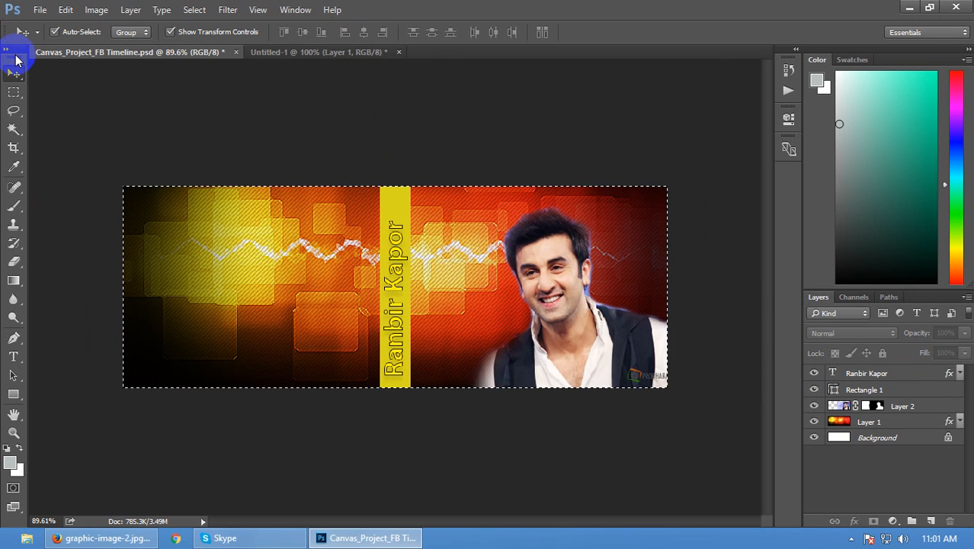
drag(98, 66, 536, 263)
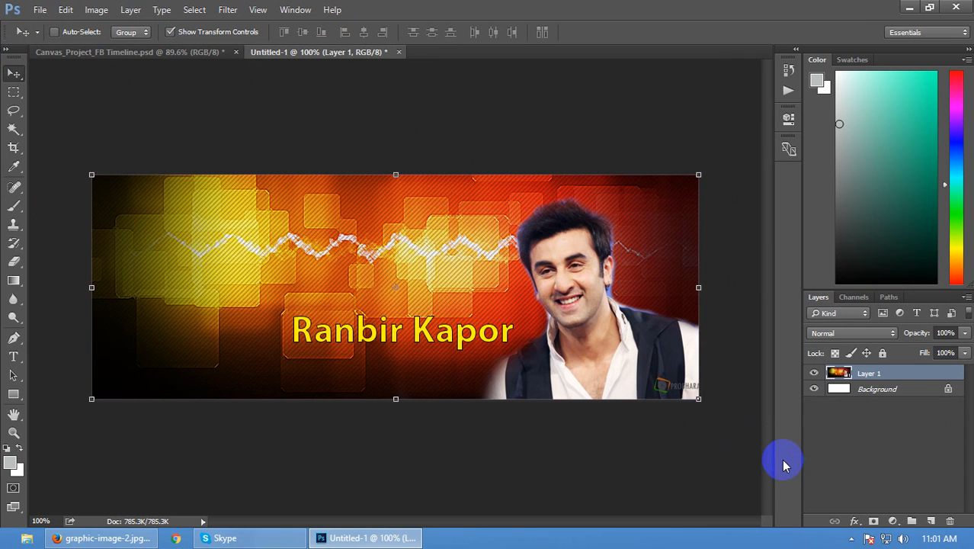
Deselect the layer in Untitled-1 and close that document without saving
click(861, 455)
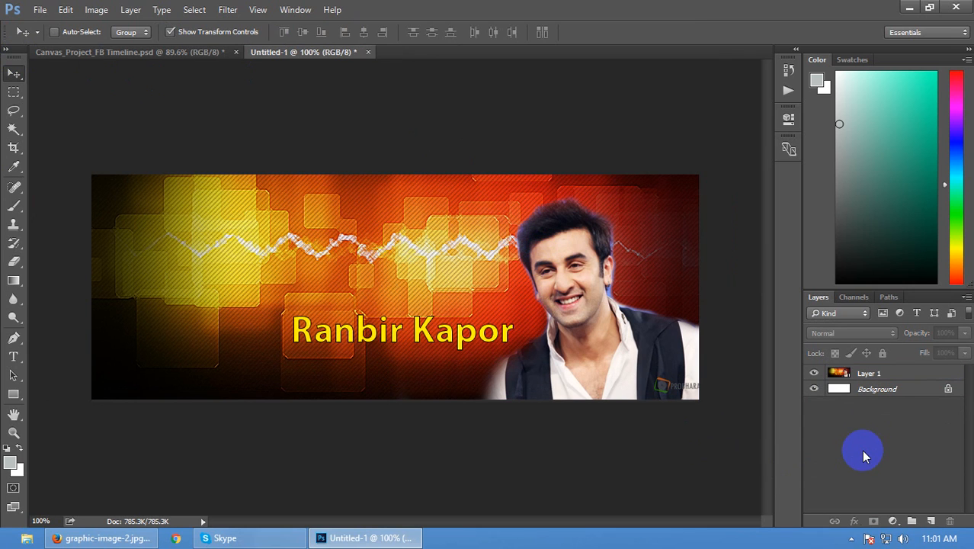
key(ctrl+w)
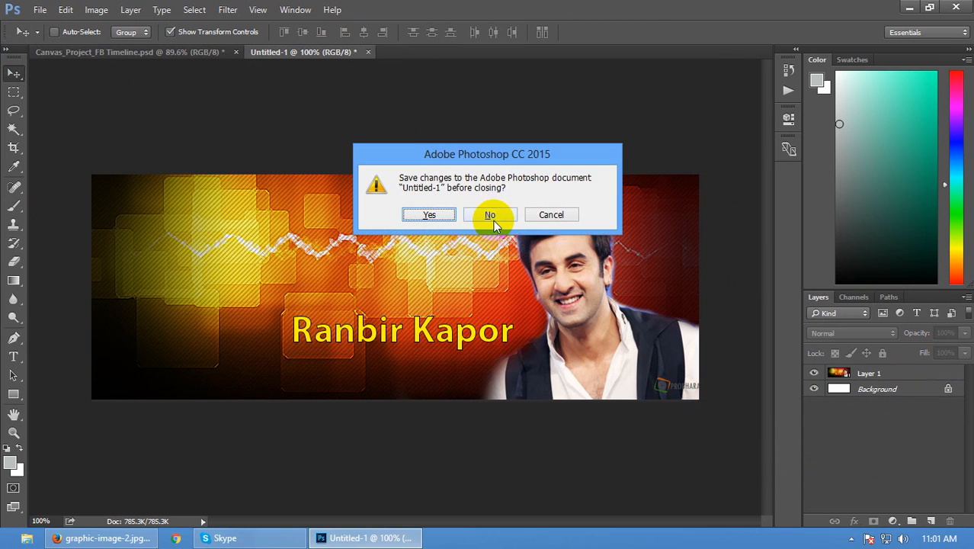
click(493, 216)
key(ctrl+n)
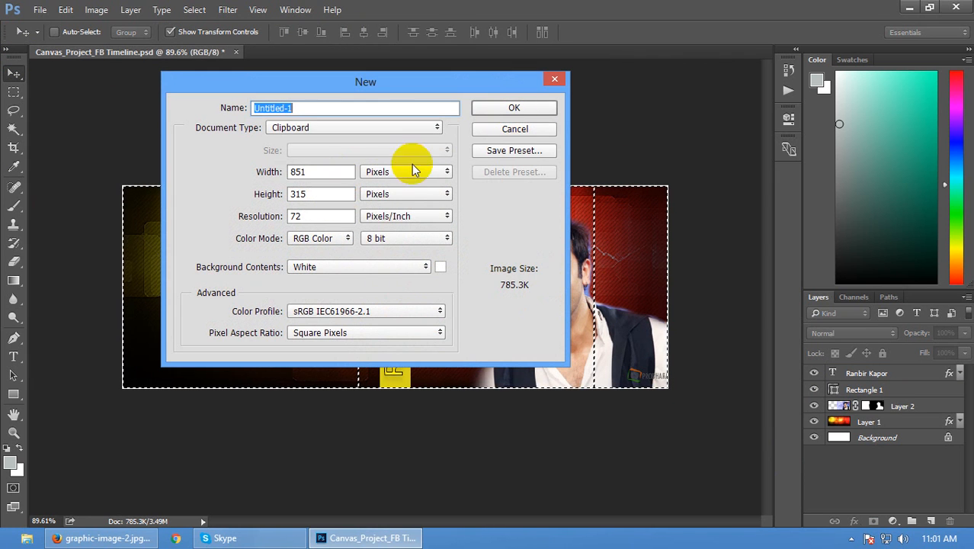
double_click(343, 171)
click(333, 170)
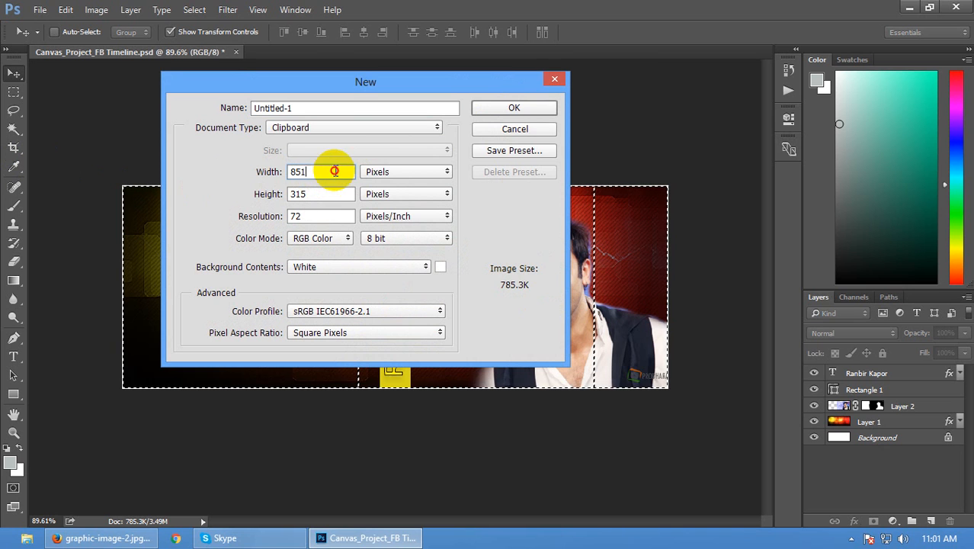
text(0)
key(Return)
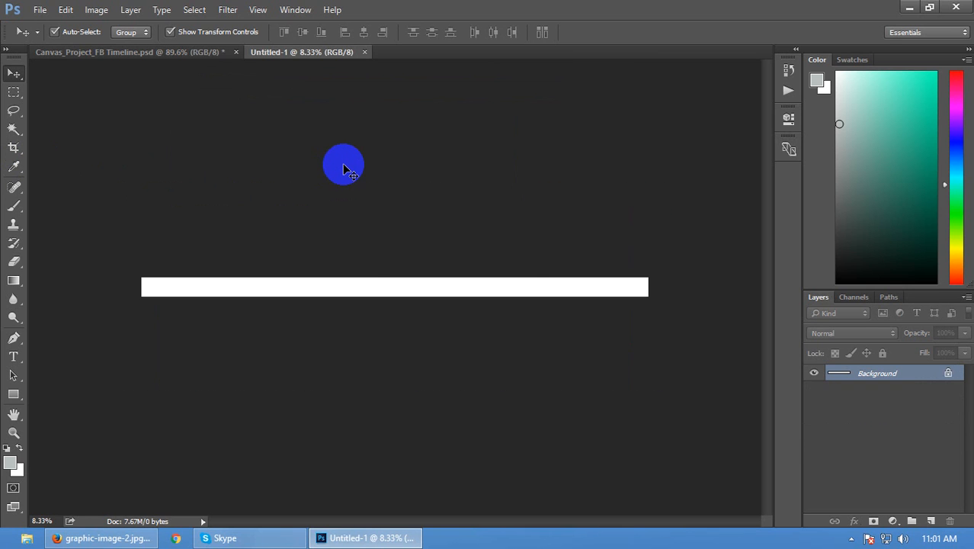
key(ctrl+w)
Create a new document 315 px high and about half the banner's width, and paste the merged banner copy into it
key(ctrl+n)
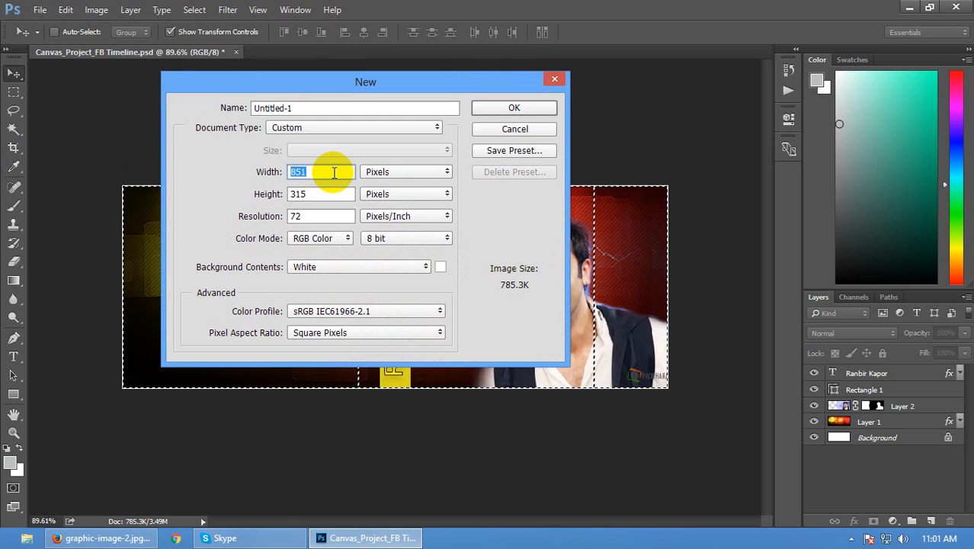
key(Return)
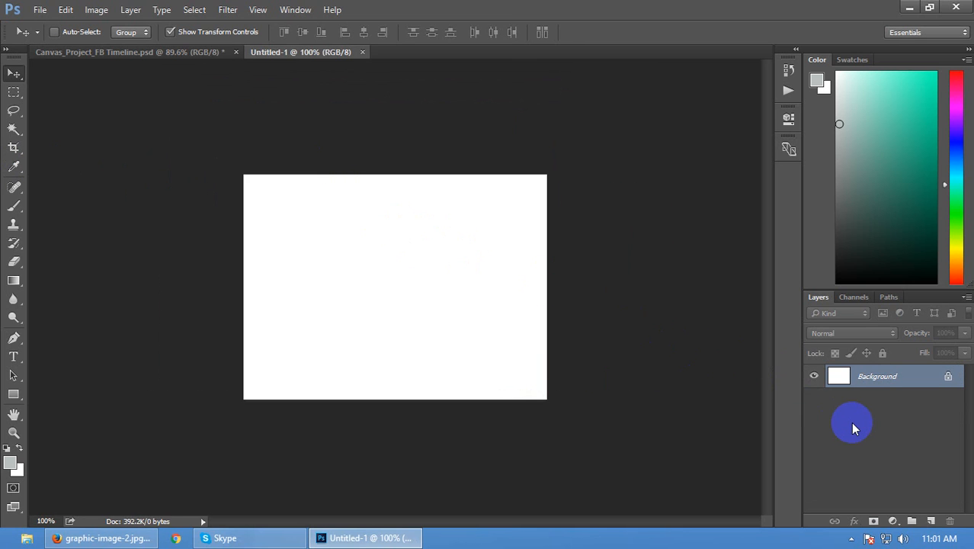
key(ctrl+v)
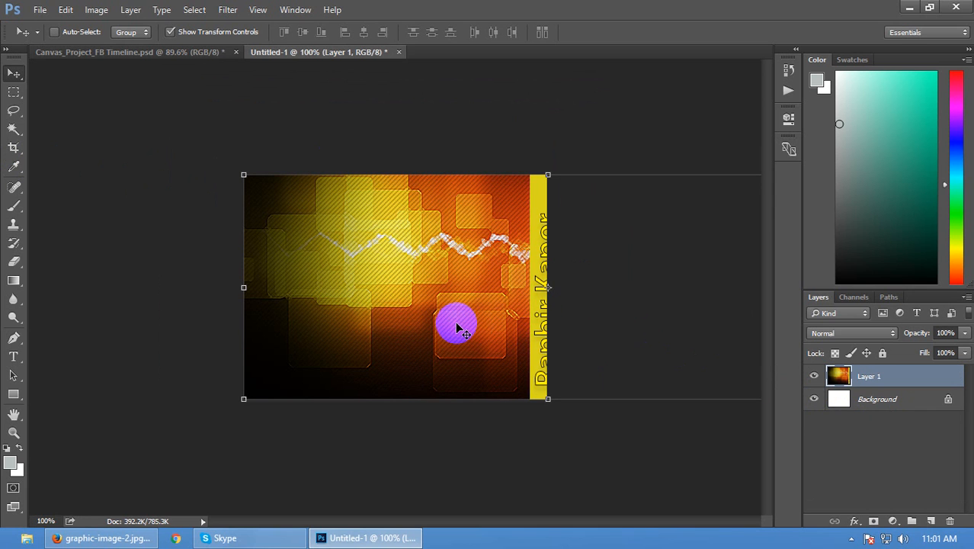
Move the pasted banner layer so its portrait side fills the canvas, and enlarge it slightly
drag(518, 354, 424, 293)
key(ctrl+d)
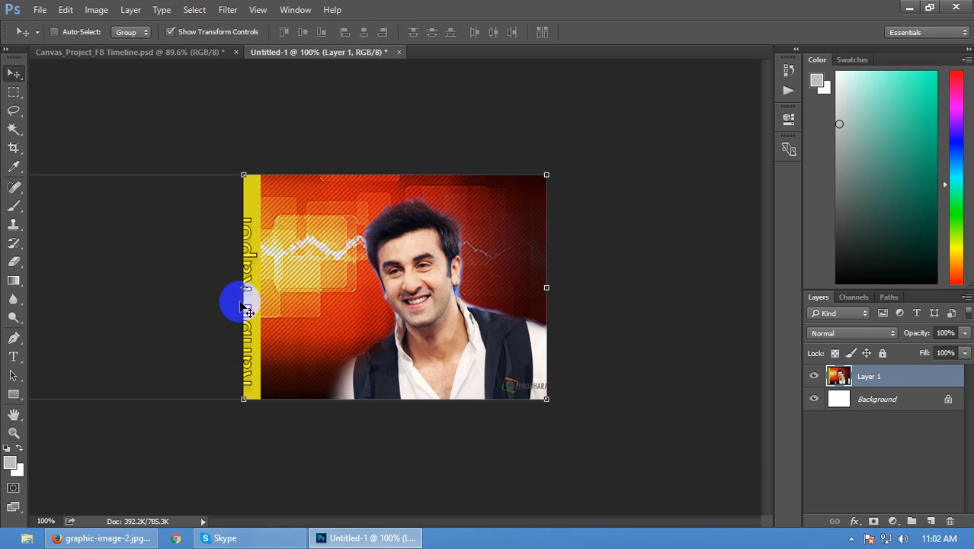
key(ctrl+minus)
drag(162, 227, 142, 209)
double_click(357, 259)
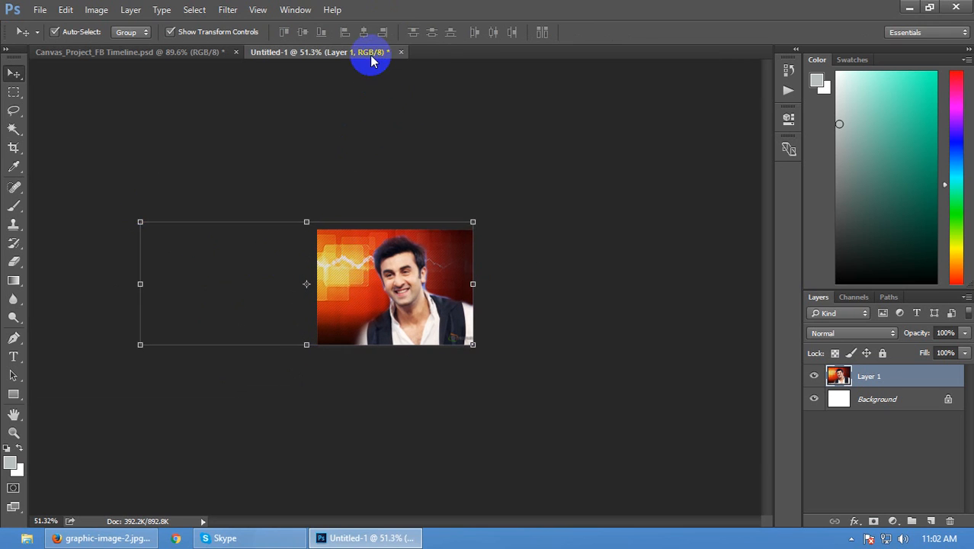
Center the pasted banner layer vertically on the canvas and clear the selection
key(ctrl+a)
key(ctrl+d)
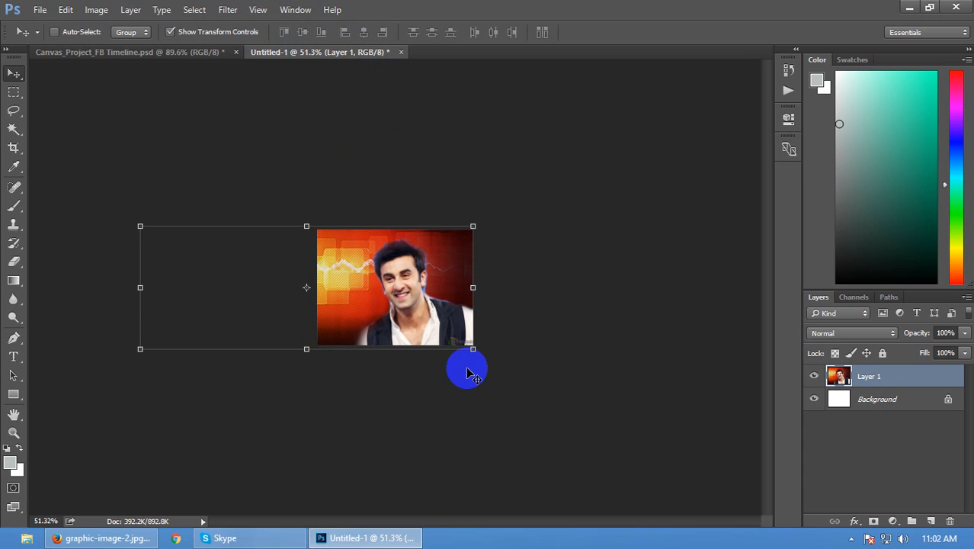
drag(362, 313, 427, 309)
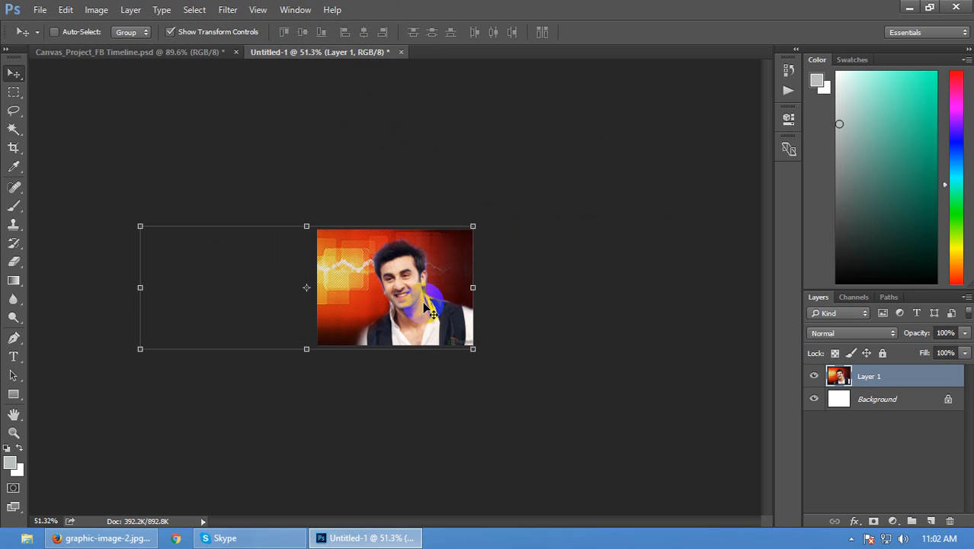
drag(407, 314, 442, 343)
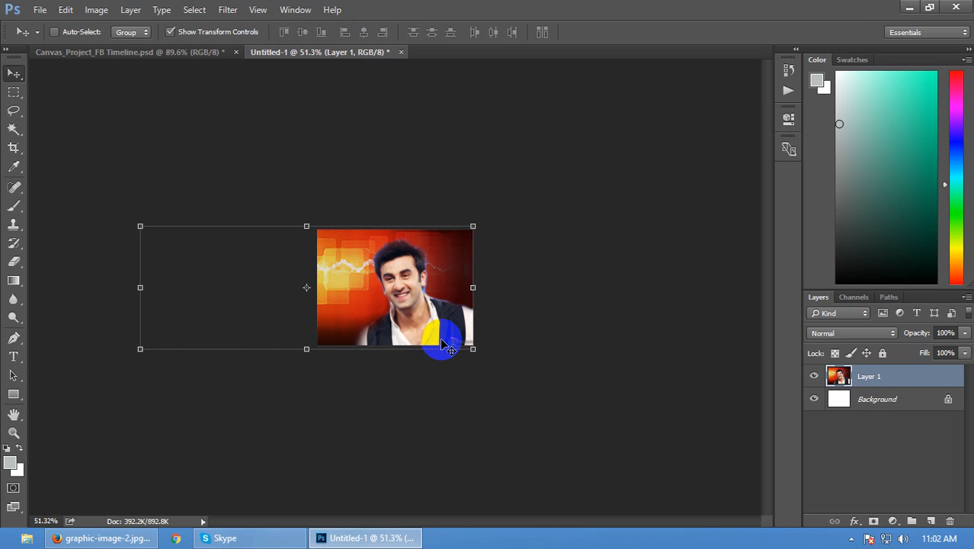
Cancel closing Untitled-1 and return to Canvas_Project_FB Timeline.psd
click(402, 53)
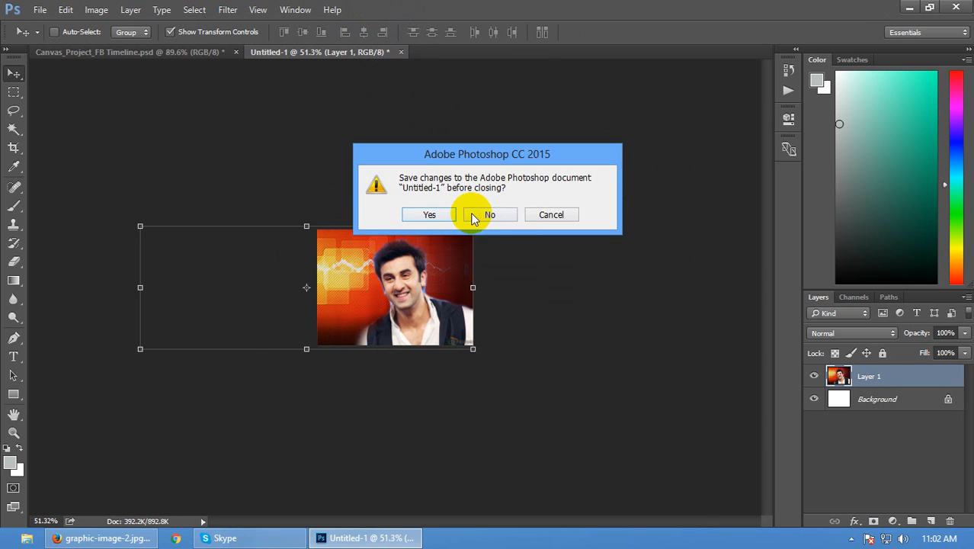
click(551, 213)
click(180, 54)
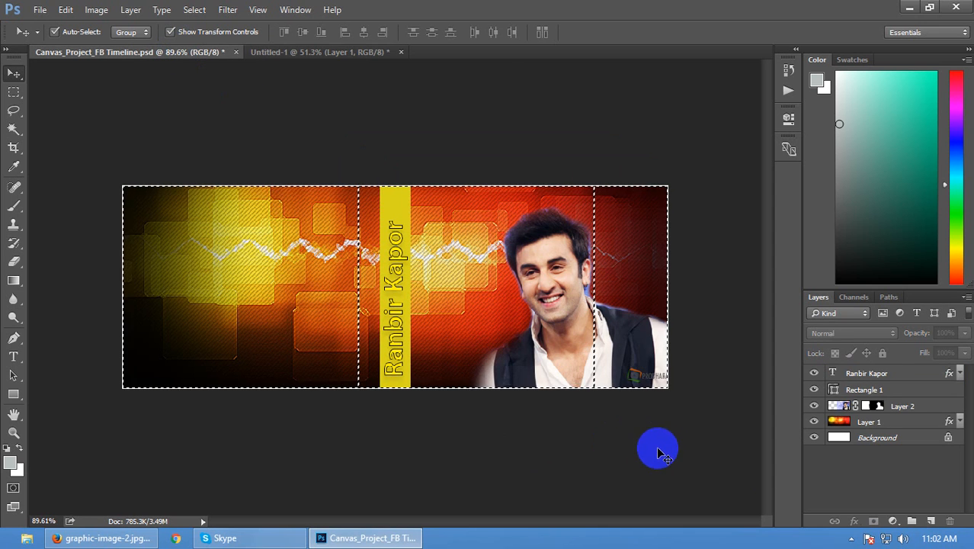
Select the portrait side of the banner, from the yellow strip to the canvas edge, with the Rectangular Marquee and Copy Merged
click(864, 491)
click(14, 92)
click(685, 274)
drag(685, 275, 413, 523)
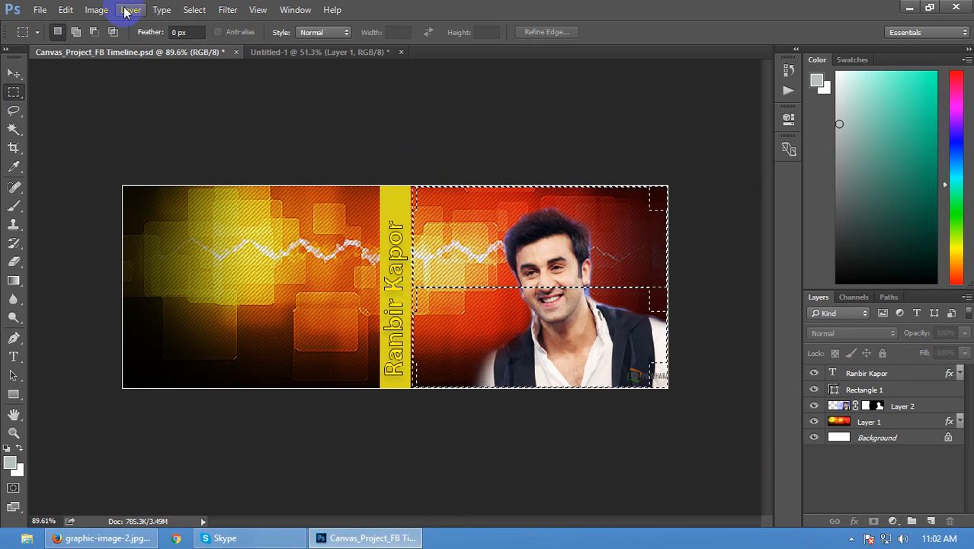
click(66, 9)
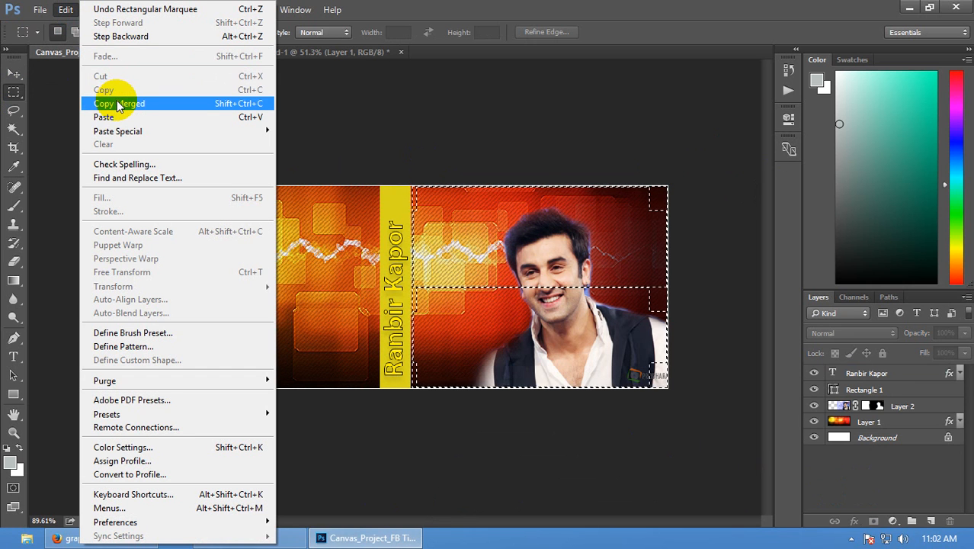
click(120, 105)
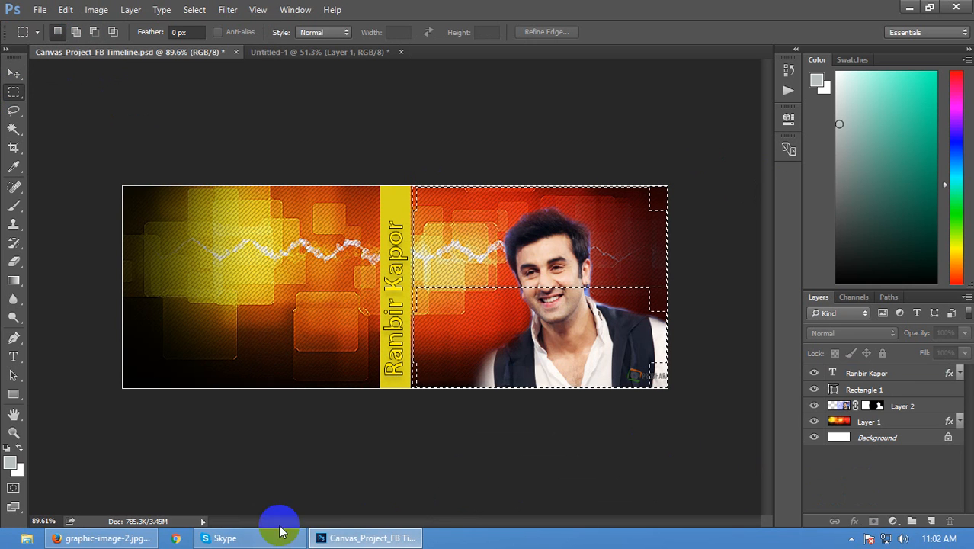
Paste the merged selection into Untitled-1 and close that document without saving
click(288, 52)
key(ctrl+v)
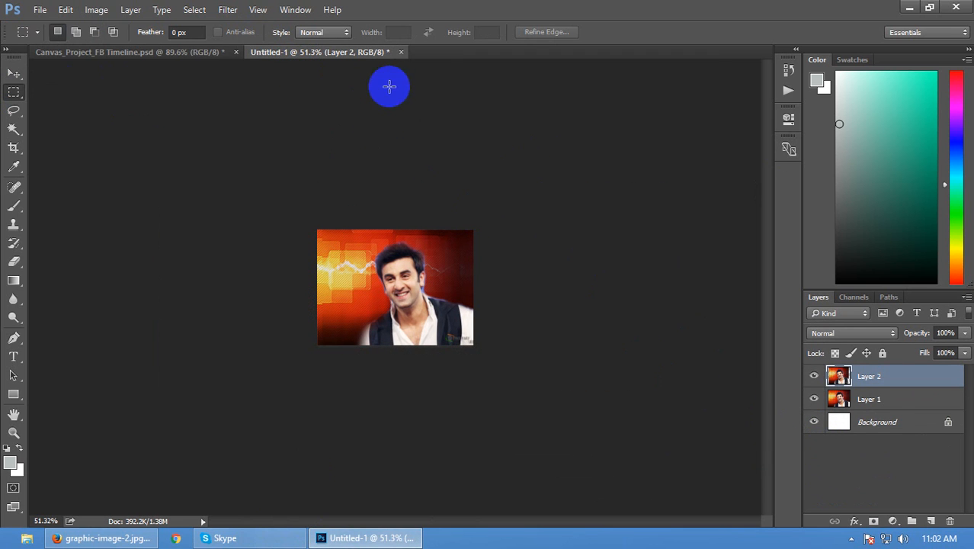
click(401, 51)
click(483, 221)
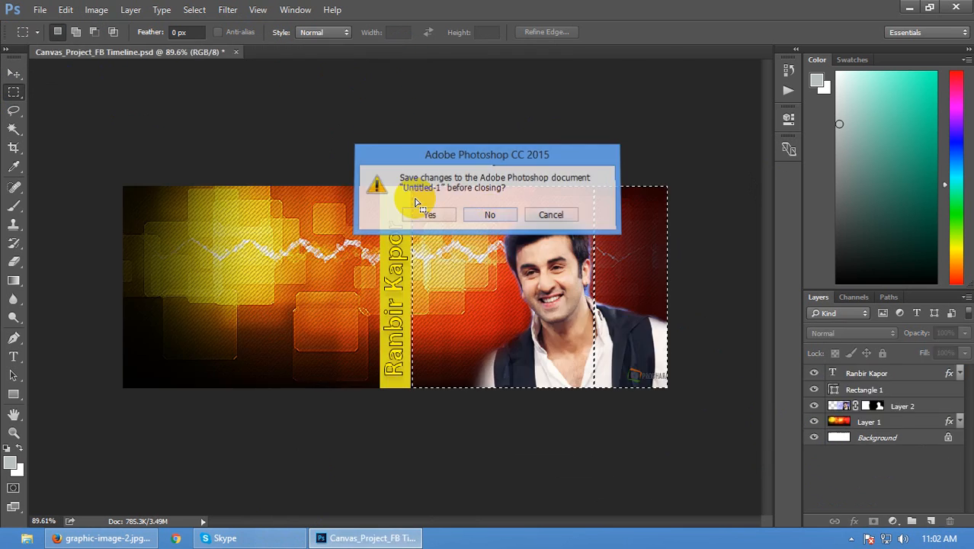
Close Canvas_Project_FB Timeline.psd without saving and dismiss the program error dialog
click(236, 52)
click(481, 213)
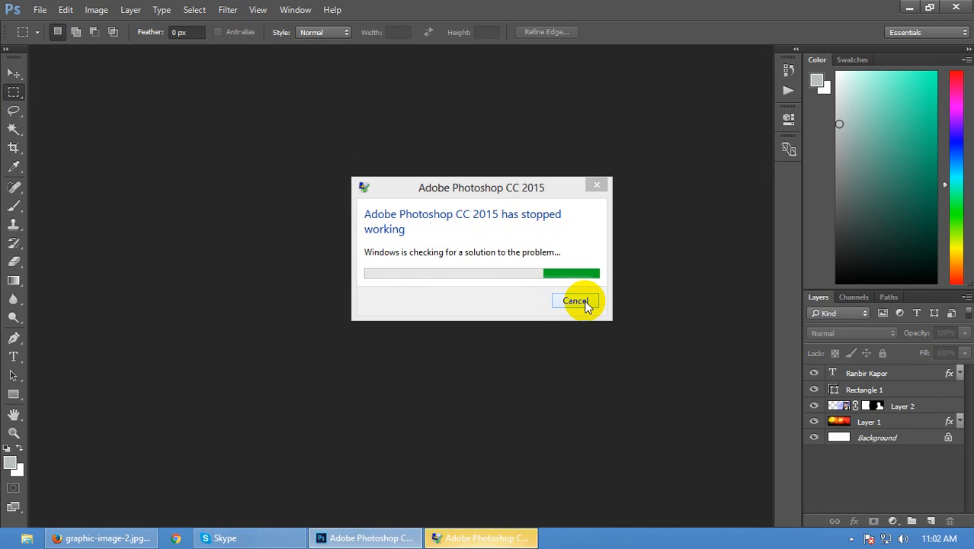
click(582, 301)
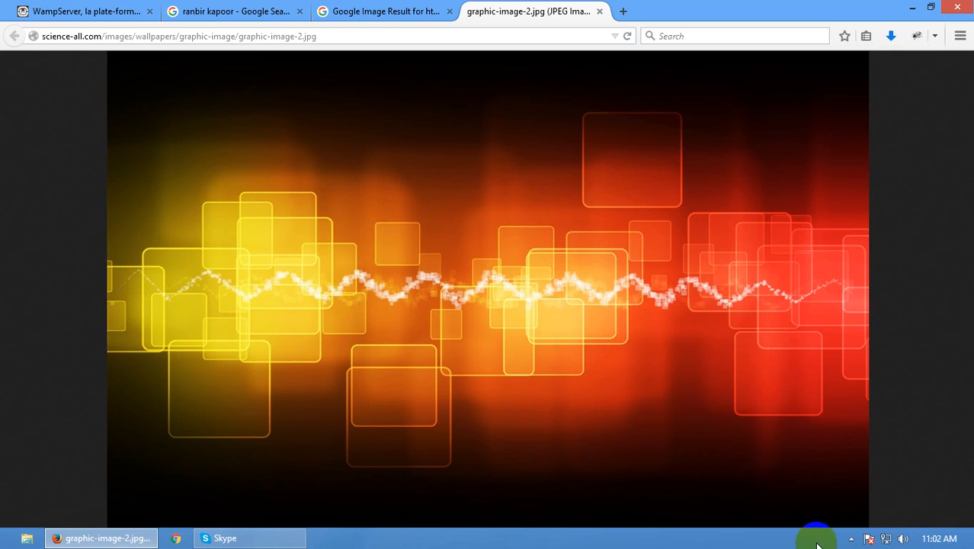